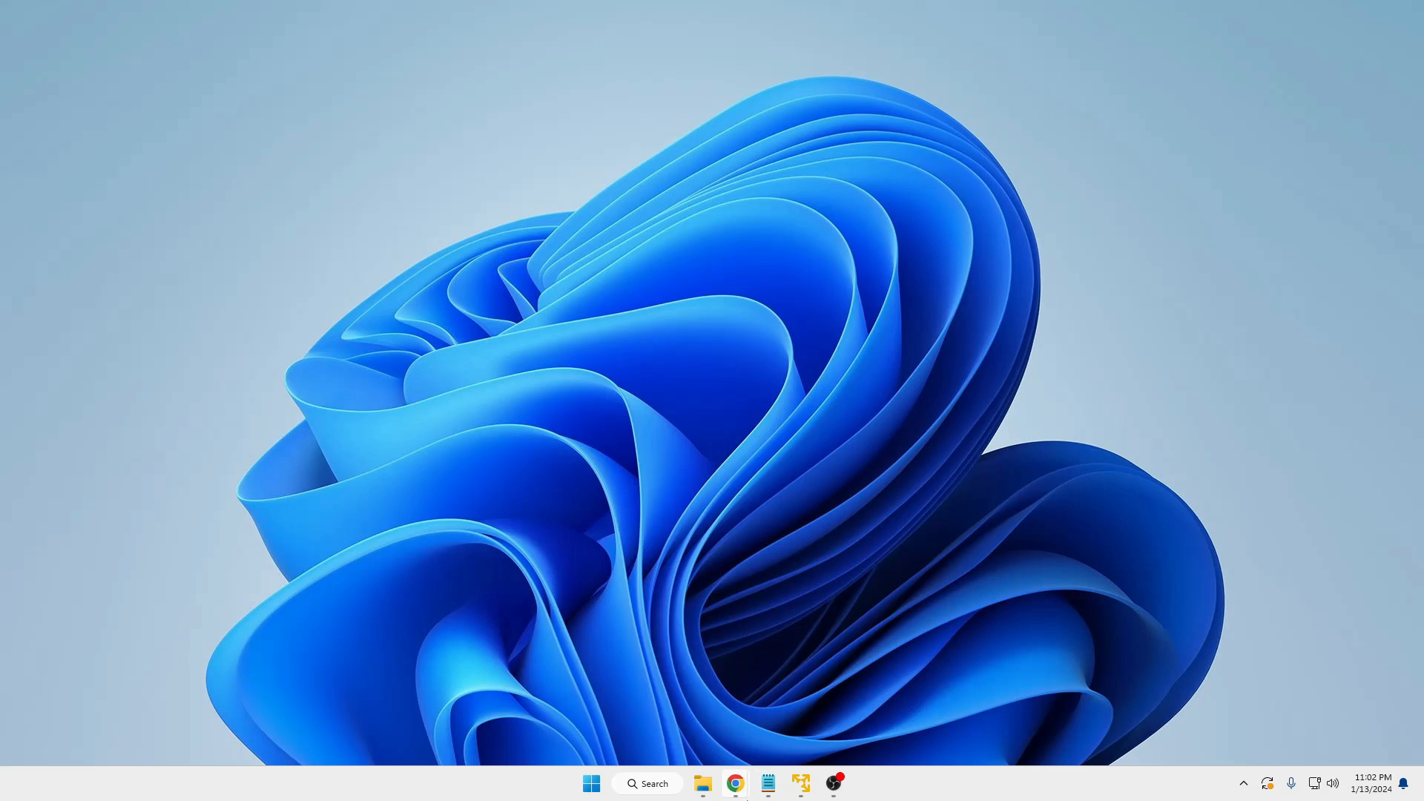
Find the Rufus 4.3 releases on the Rufus website and launch the already downloaded rufus-4.3 (4).exe.
{"action": "mouse_move", "coordinate": [734, 783]}
{"action": "left_click", "coordinate": [808, 720]}
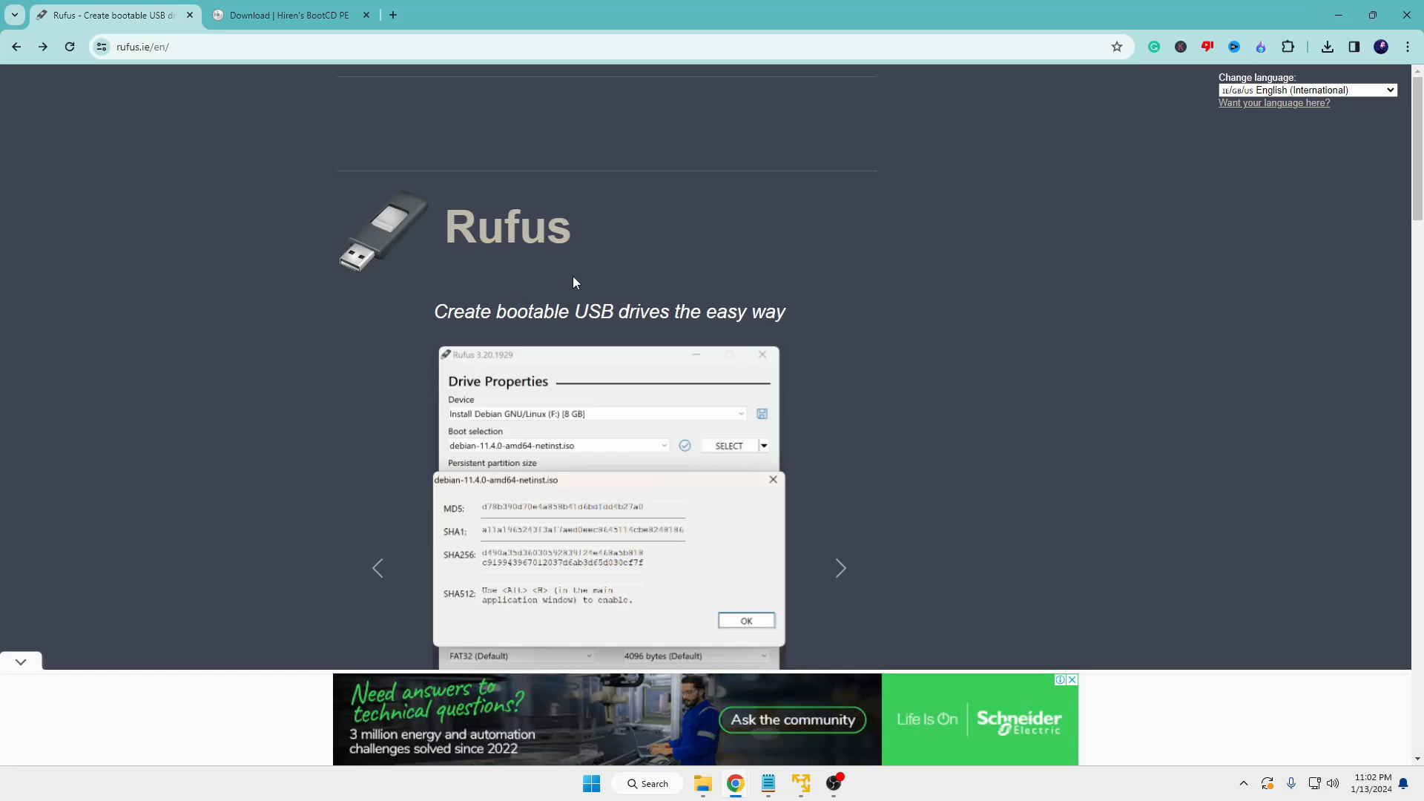
{"action": "scroll", "coordinate": [572, 282], "scroll_direction": "down", "scroll_amount": 10}
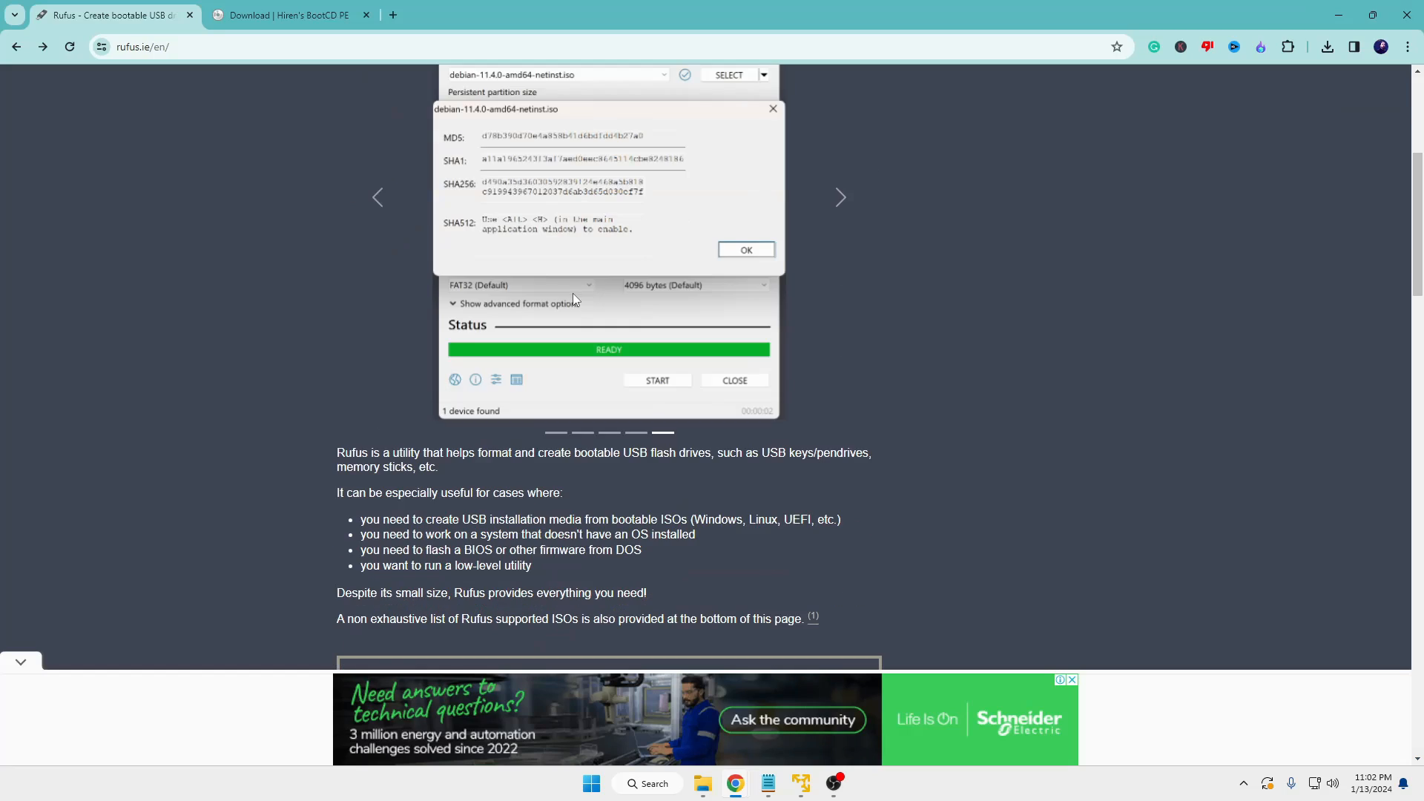
{"action": "scroll", "coordinate": [576, 296], "scroll_direction": "down", "scroll_amount": 2}
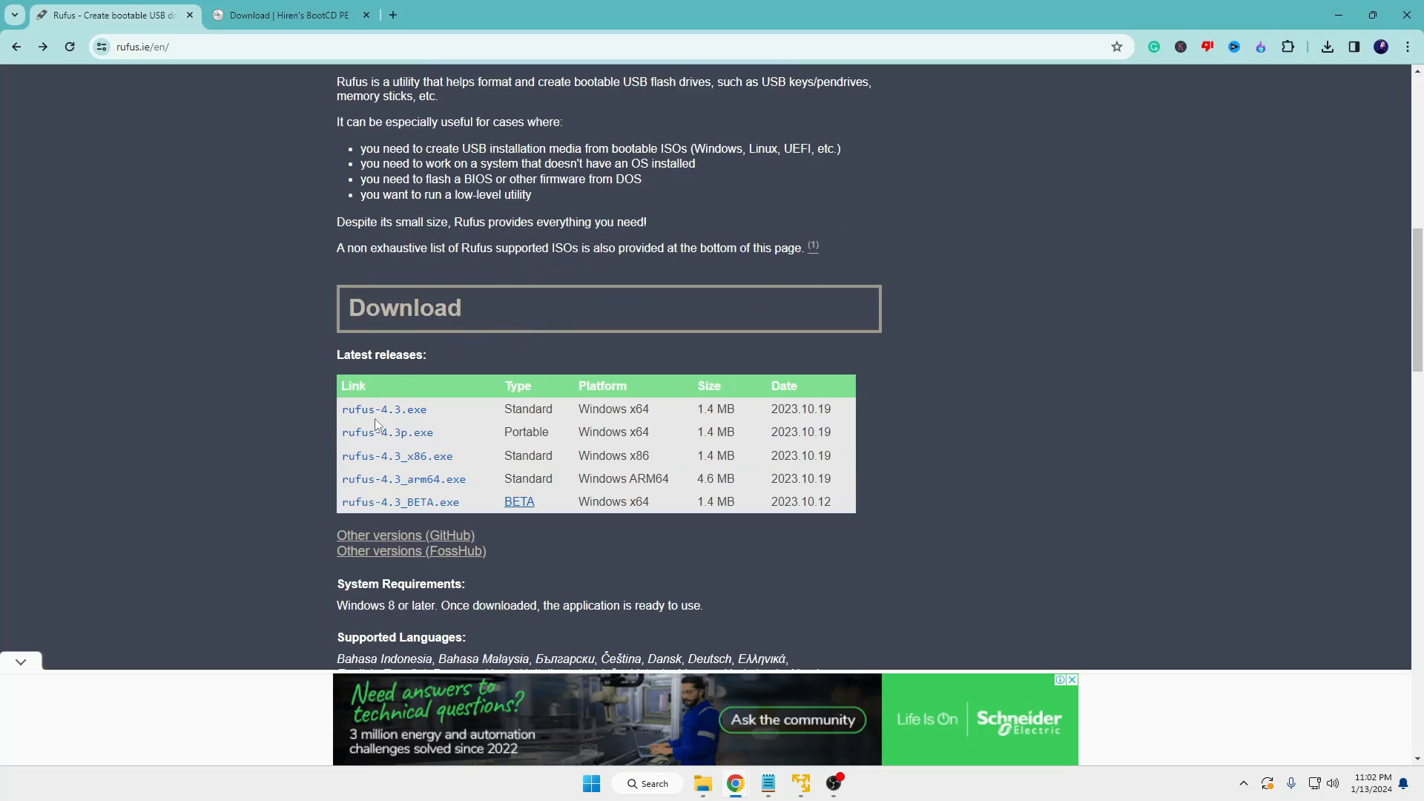
{"action": "scroll", "coordinate": [376, 424], "scroll_direction": "down", "scroll_amount": 1}
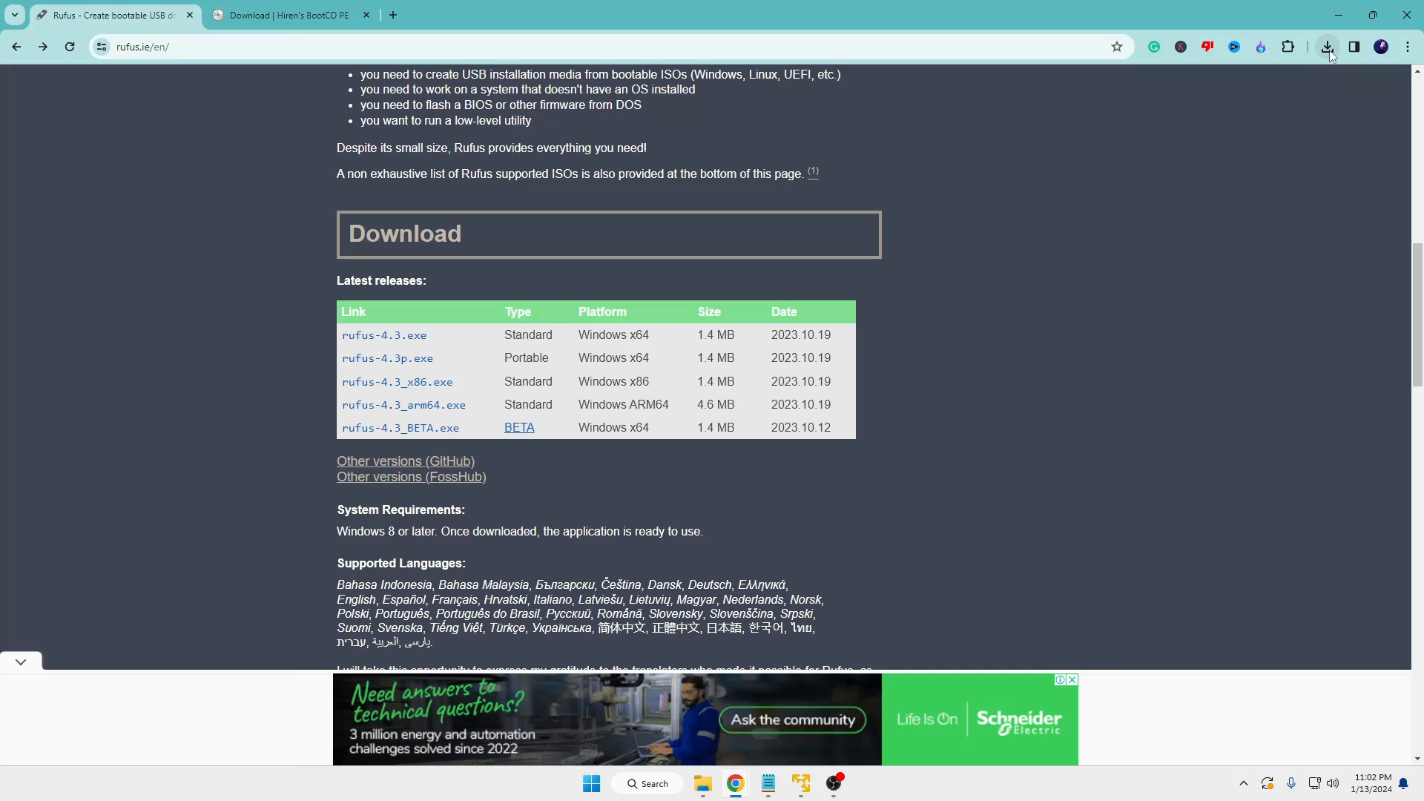
{"action": "left_click", "coordinate": [1327, 47]}
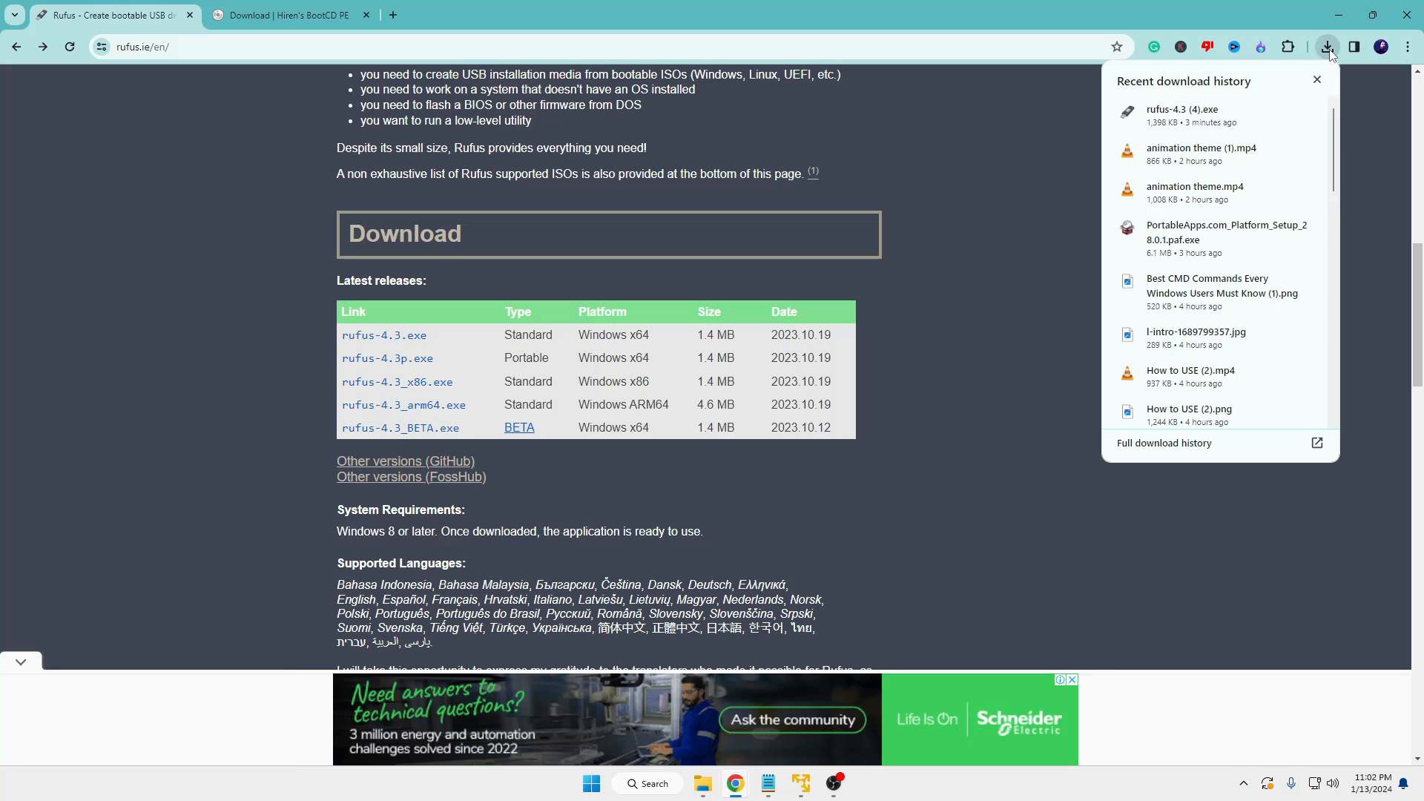
{"action": "left_click", "coordinate": [1167, 121]}
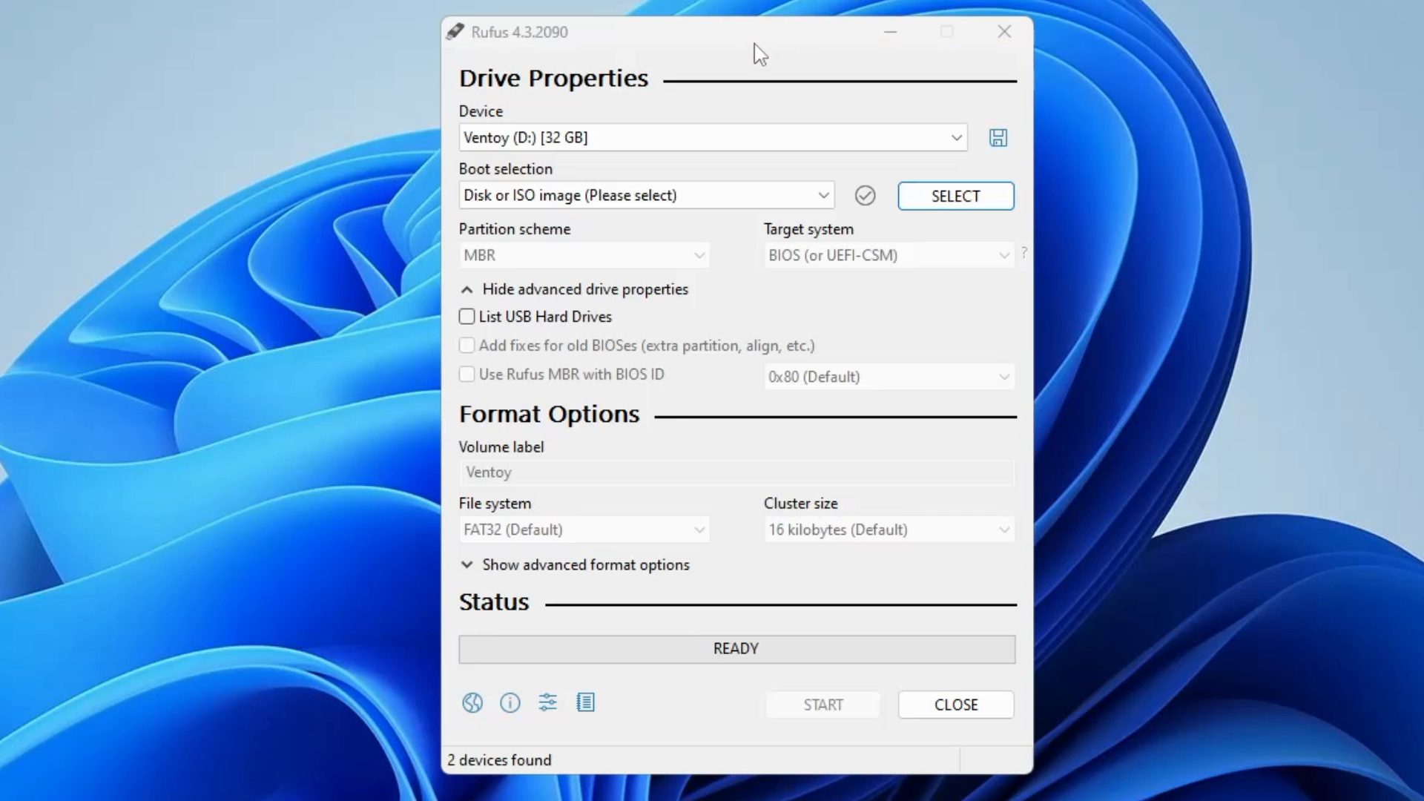
Choose Kingston (F:) [64 GB] as the target device in Rufus.
{"action": "left_click_drag", "start_coordinate": [751, 40], "coordinate": [766, 118]}
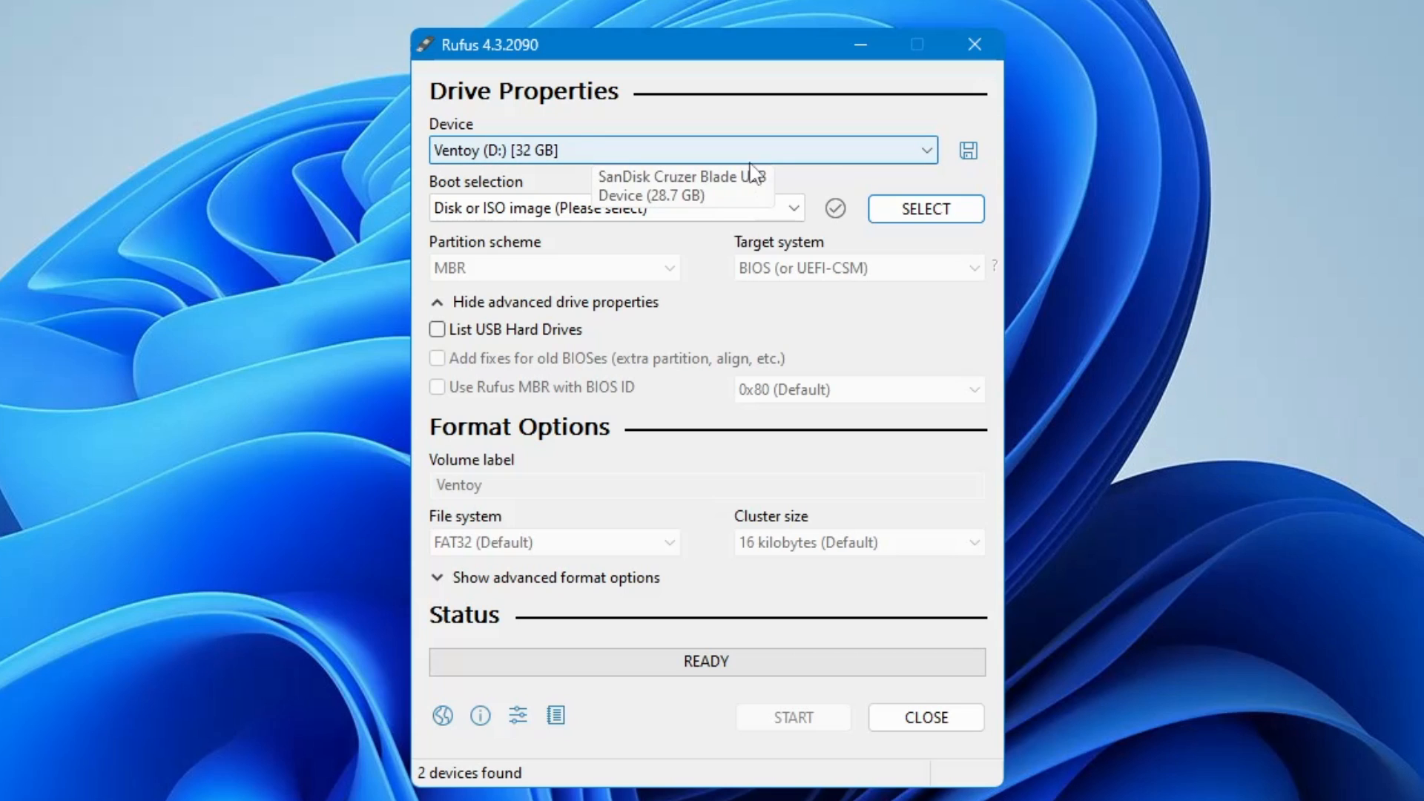
{"action": "left_click", "coordinate": [919, 155]}
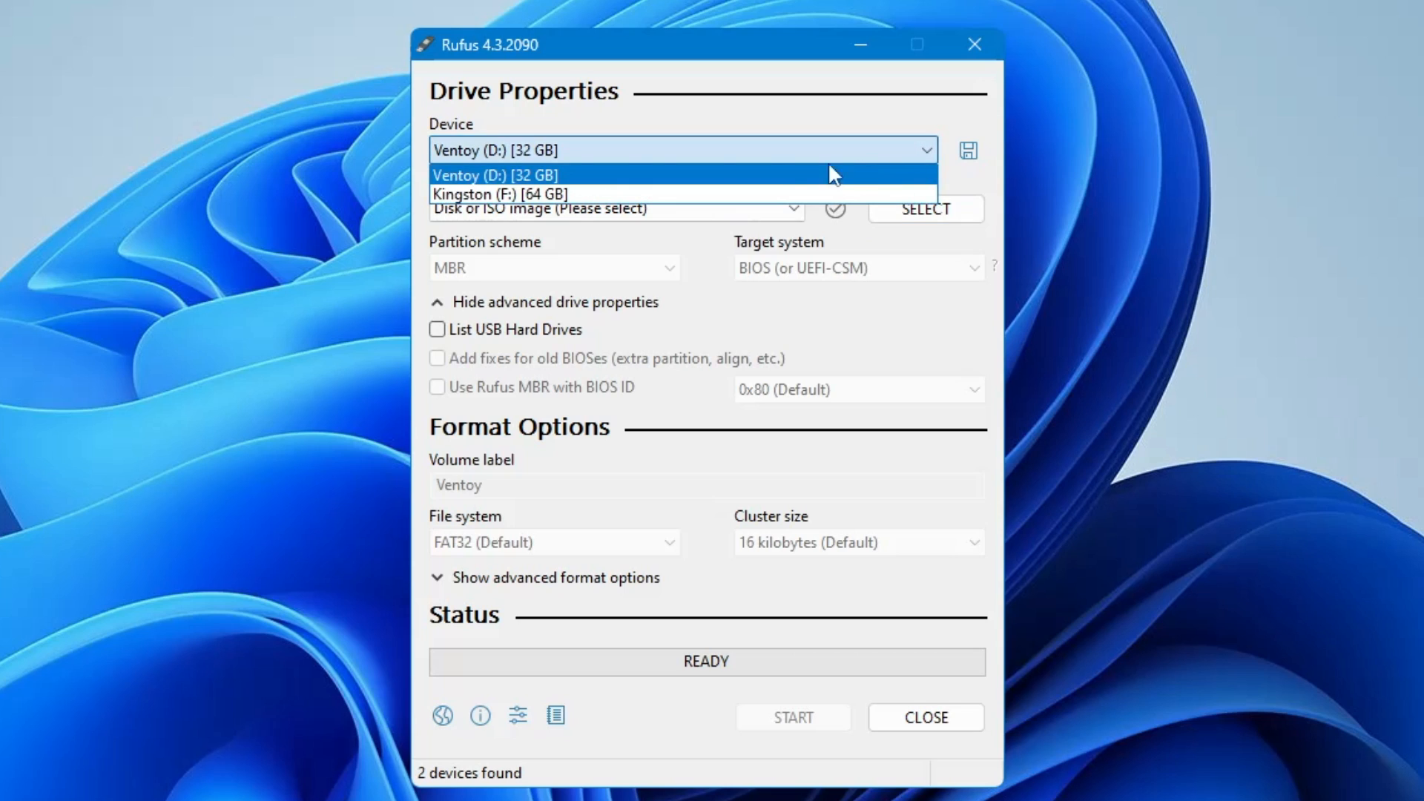
{"action": "left_click", "coordinate": [526, 195]}
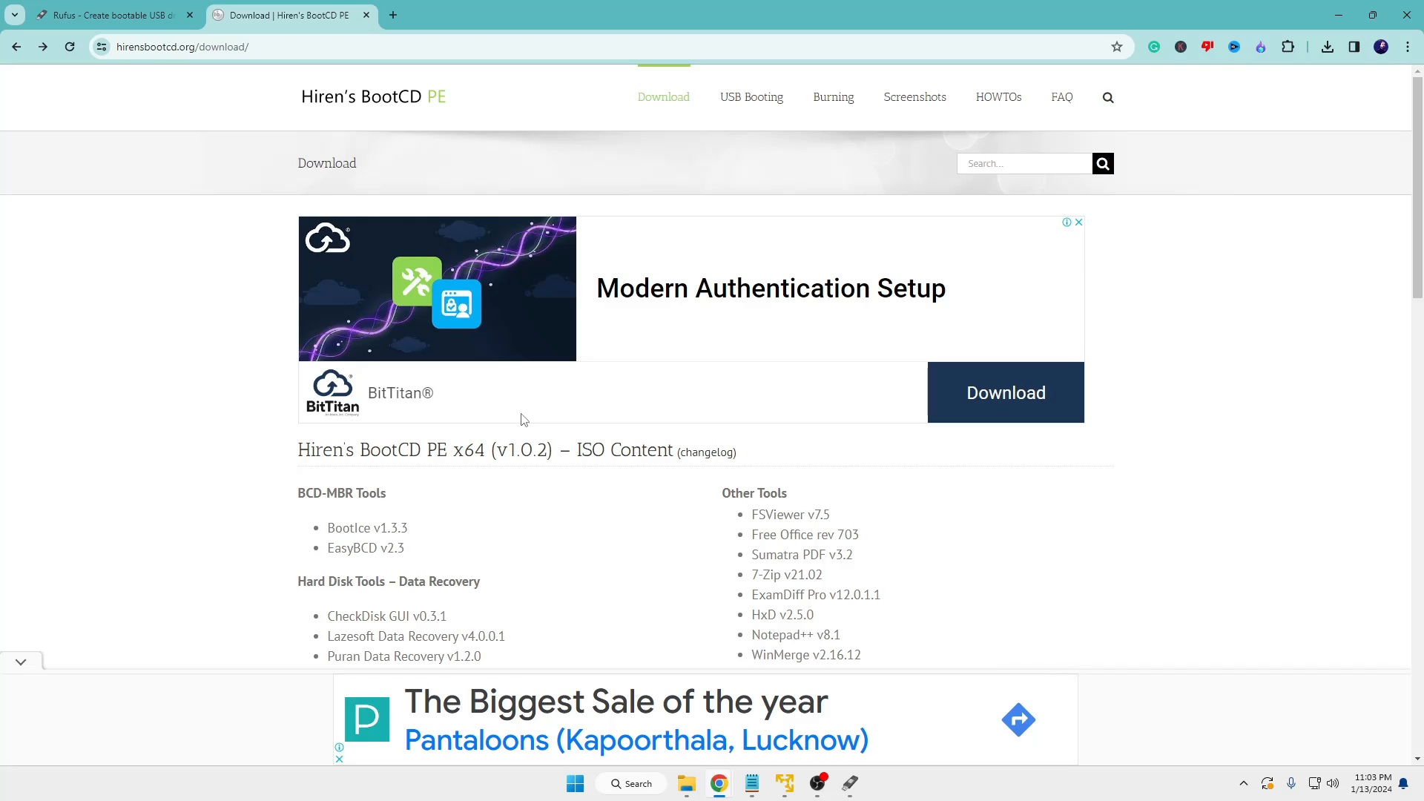
Locate the HBCD_PE_x64.iso download on the Hiren's BootCD PE page, then return to Rufus.
{"action": "scroll", "coordinate": [523, 420], "scroll_direction": "down", "scroll_amount": 9}
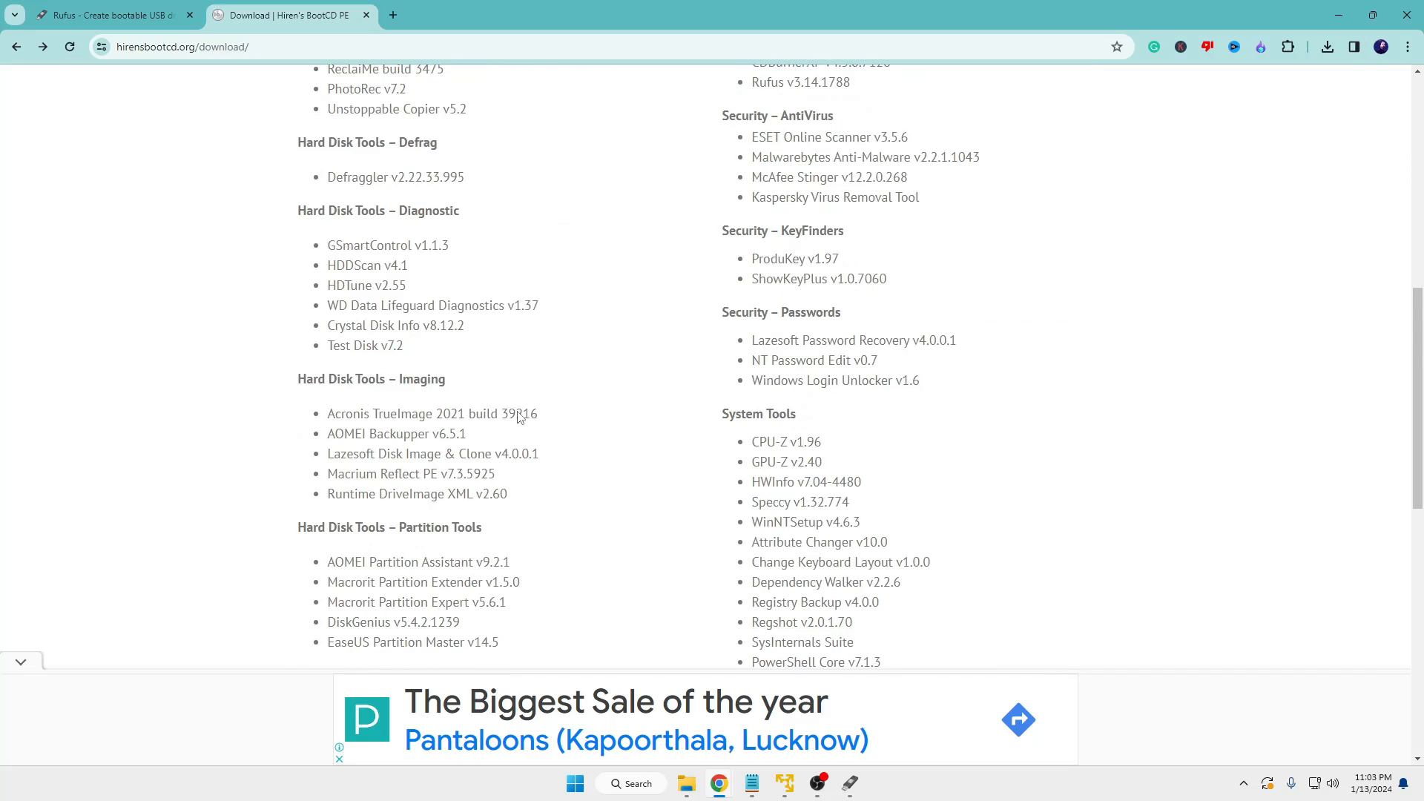
{"action": "scroll", "coordinate": [519, 417], "scroll_direction": "down", "scroll_amount": 7}
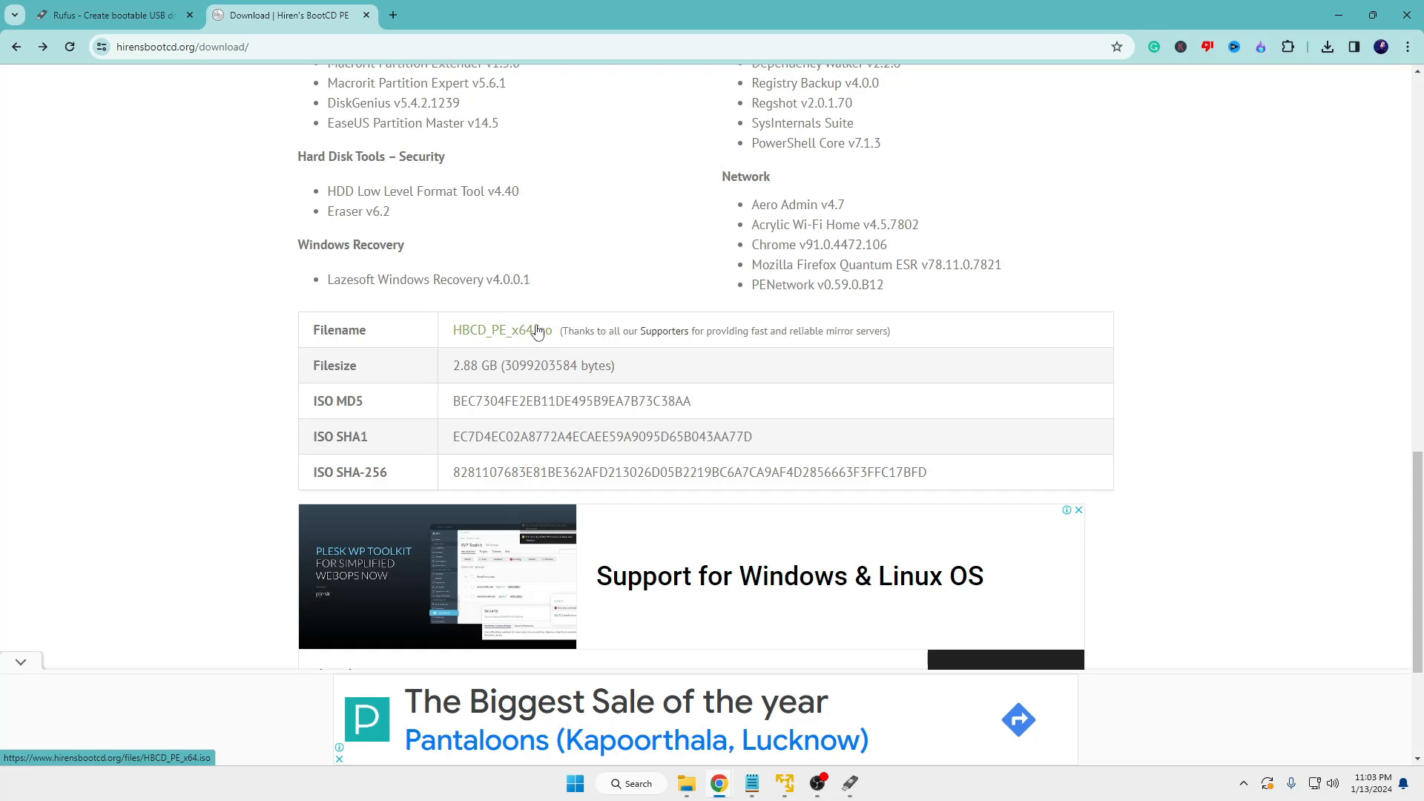
{"action": "left_click", "coordinate": [1339, 15]}
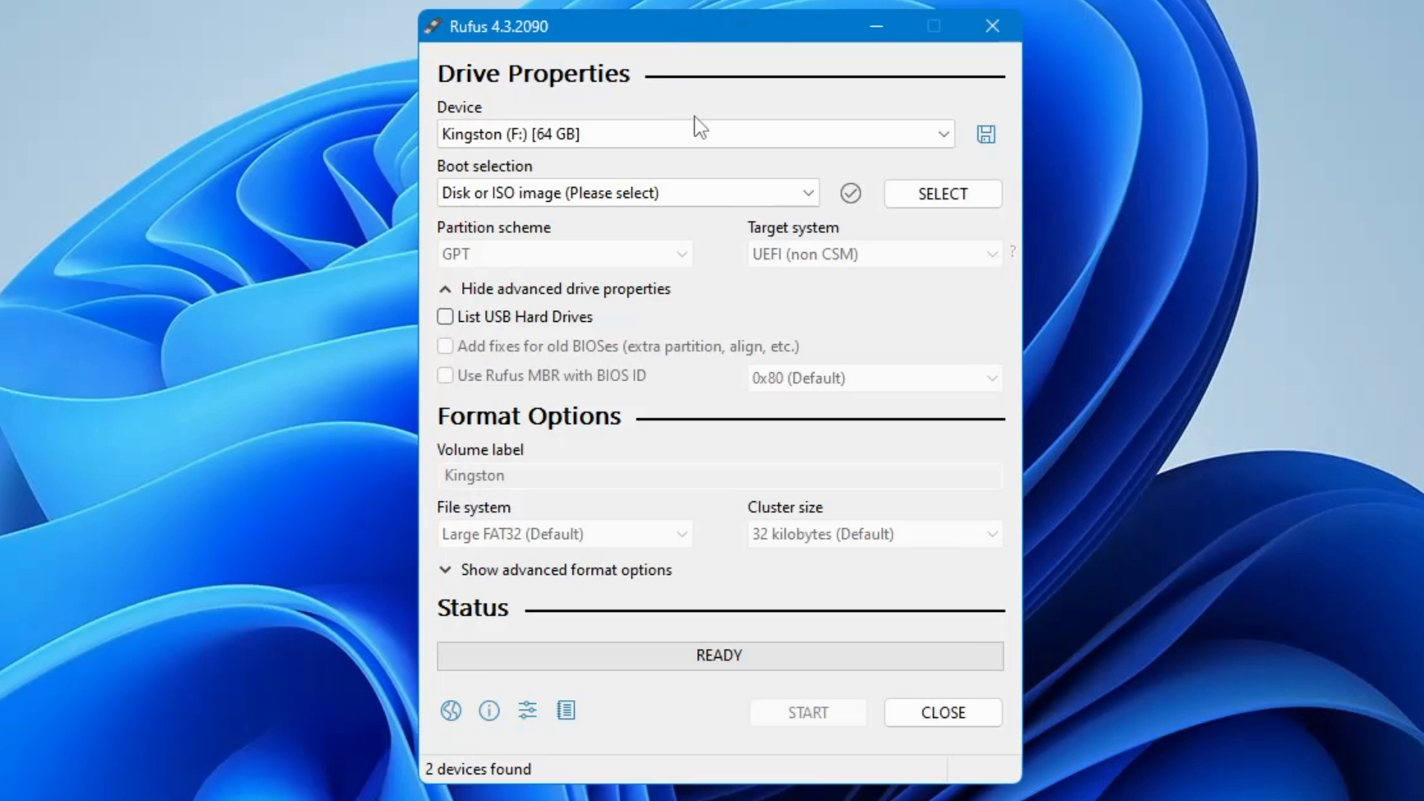
Load HBCD_PE_x64.iso from the ISO folder on the Desktop as the boot image.
{"action": "left_click", "coordinate": [941, 195]}
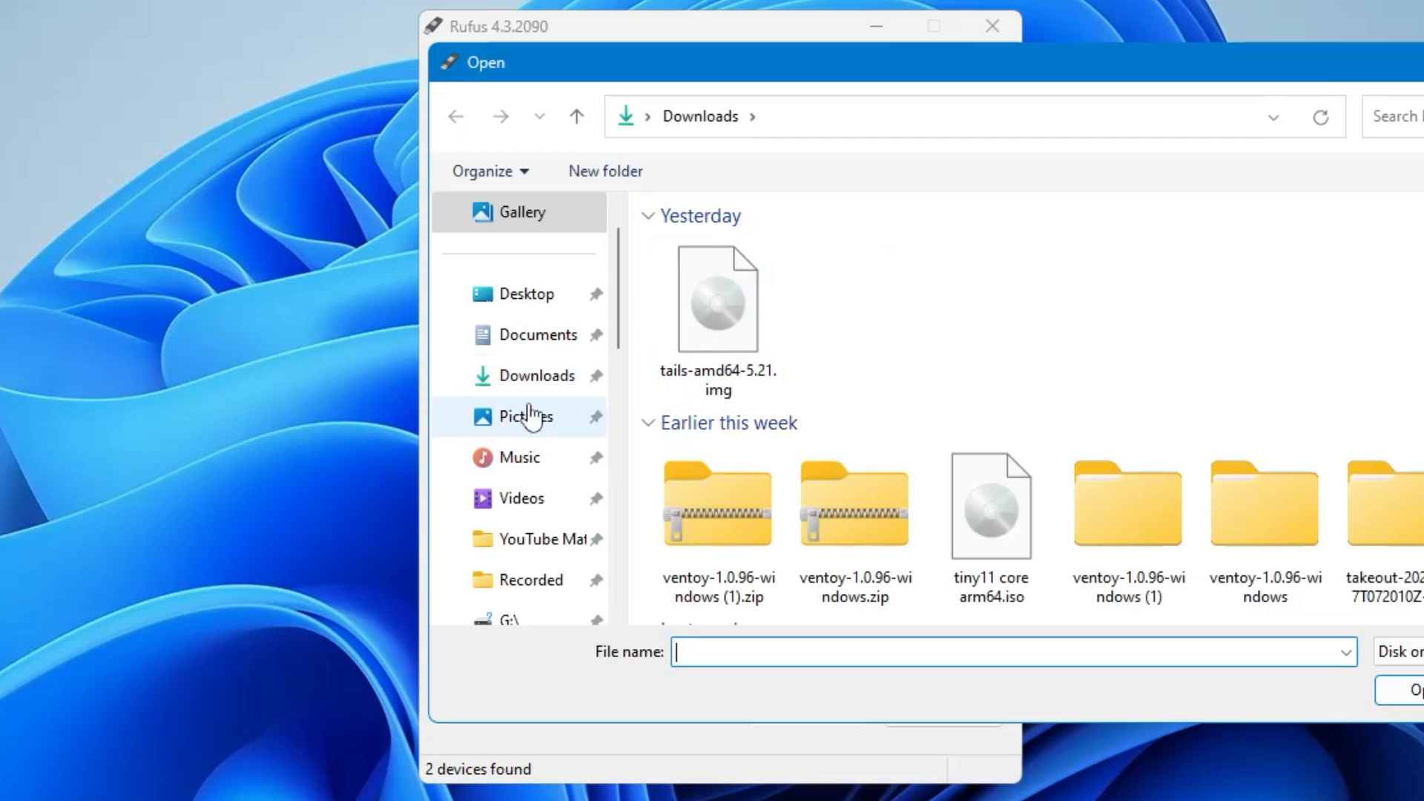
{"action": "left_click", "coordinate": [547, 296]}
{"action": "double_click", "coordinate": [717, 269]}
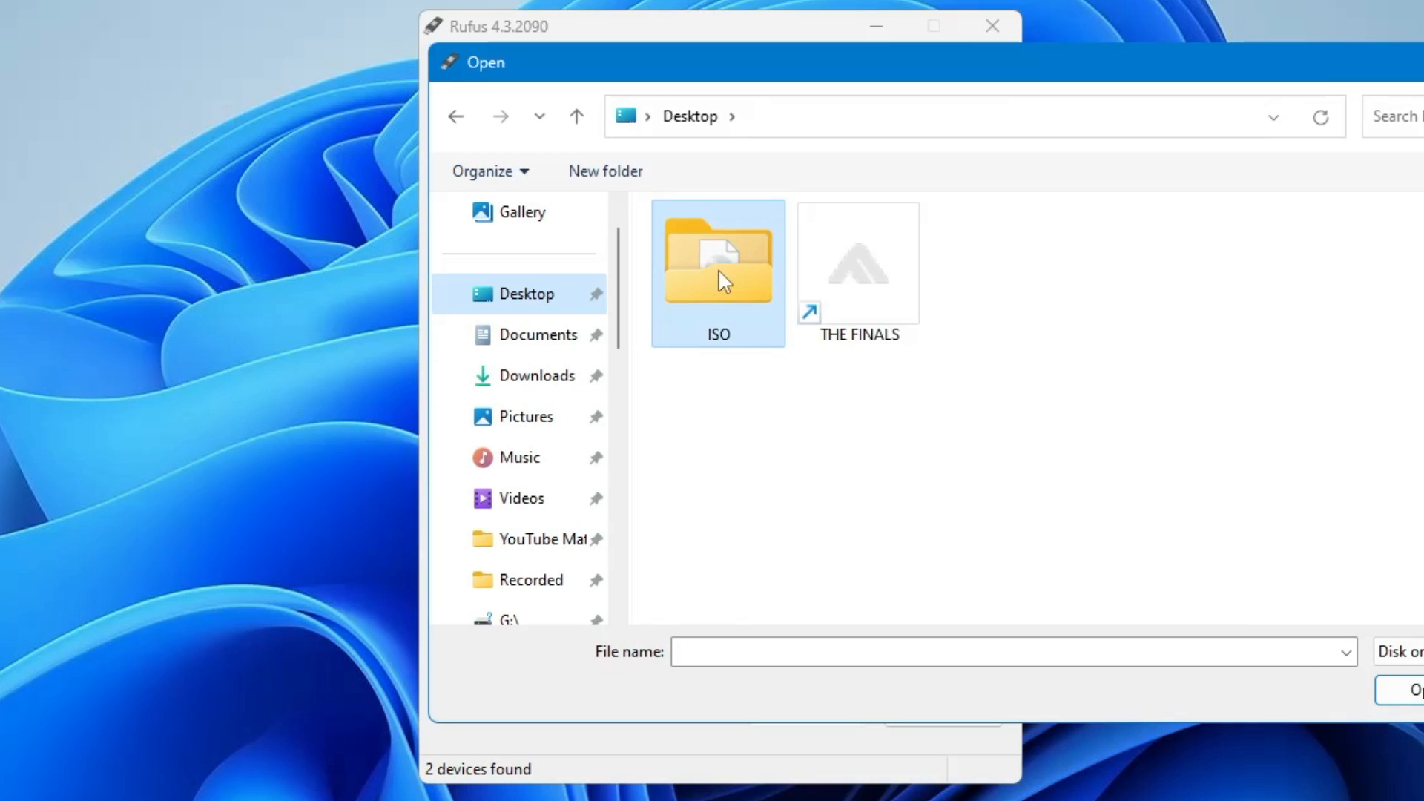
{"action": "left_click", "coordinate": [714, 260]}
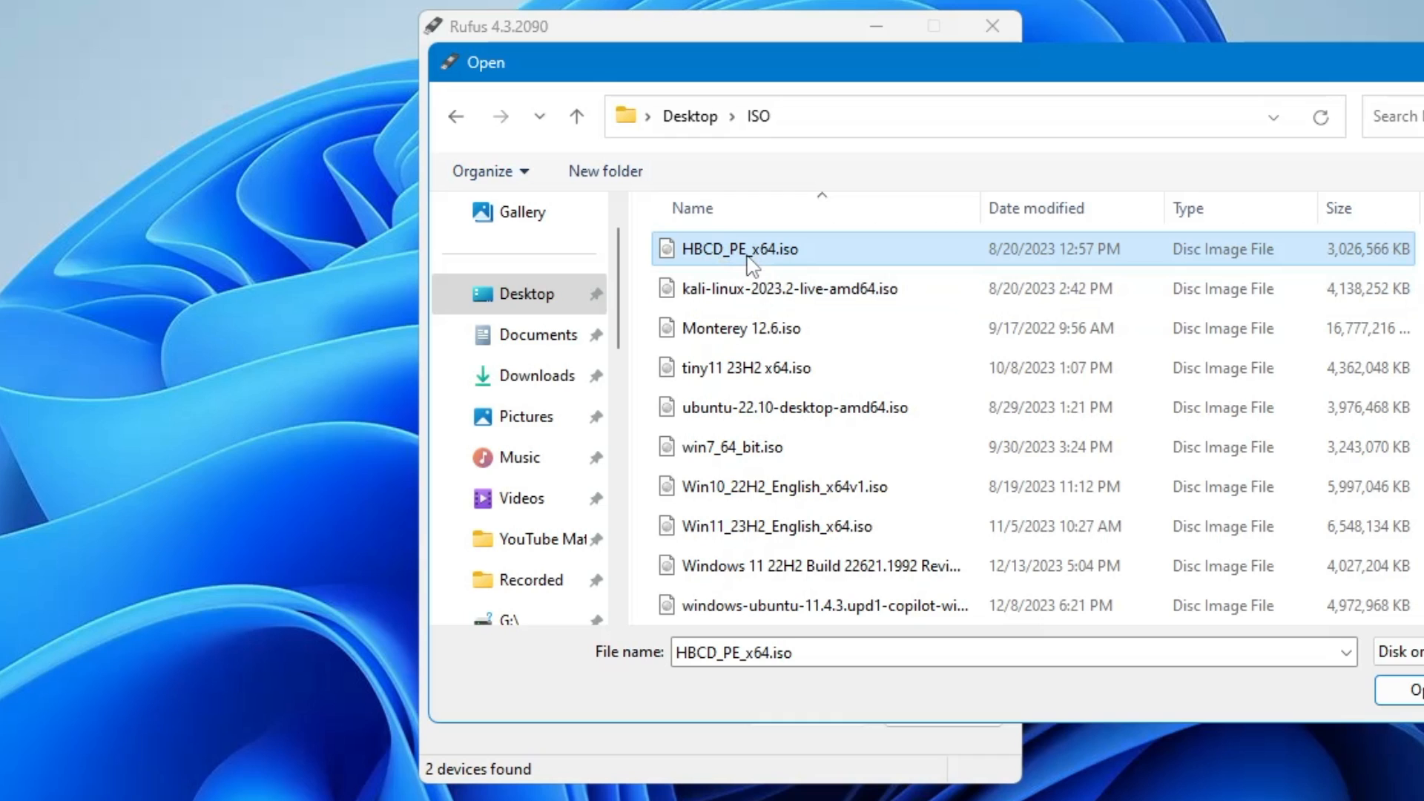
{"action": "key", "text": "Return"}
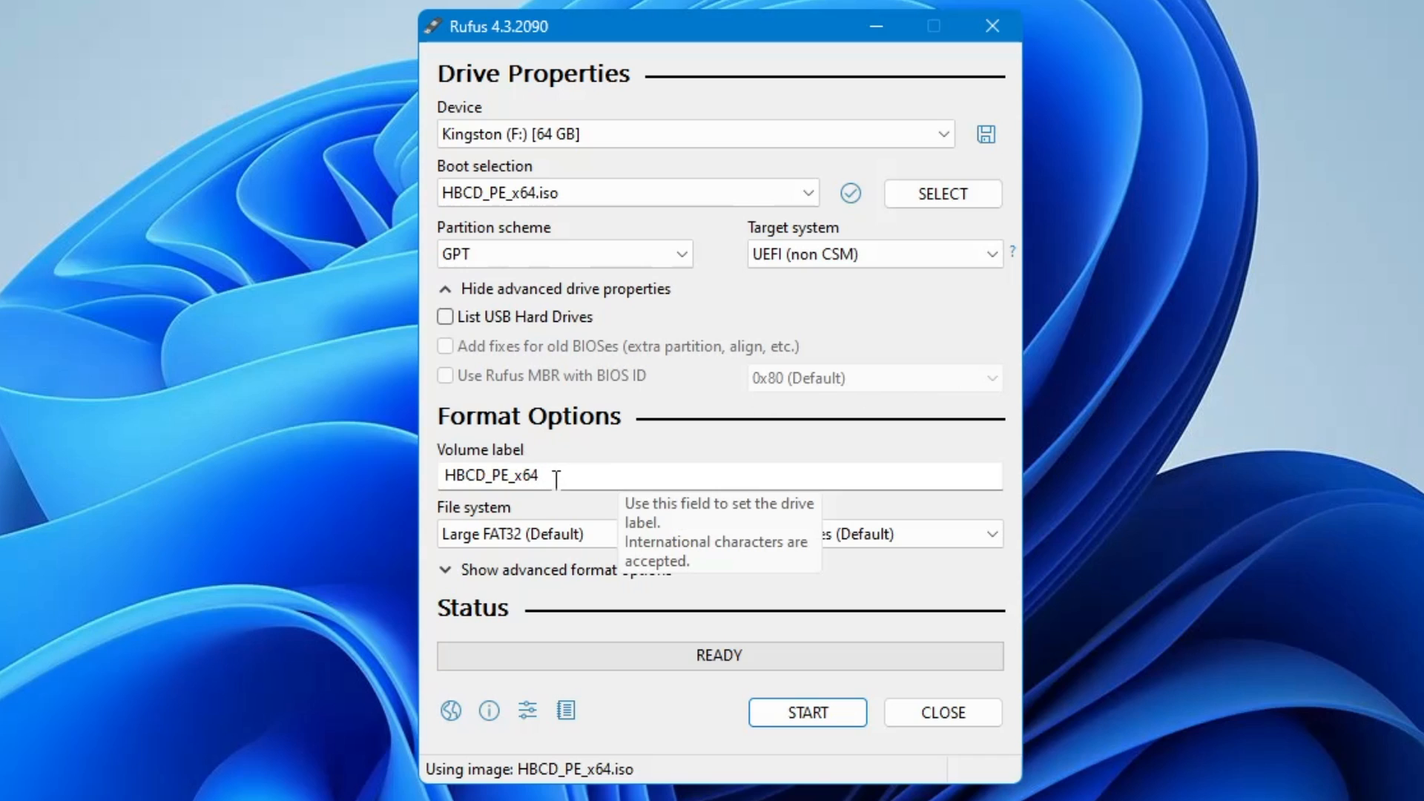
Set the volume label to "Hiren Bootable USB" and start writing the drive, accepting the erasure of all its data.
{"action": "left_click_drag", "start_coordinate": [554, 478], "coordinate": [456, 479]}
{"action": "type", "text": "iren Bootable USB"}
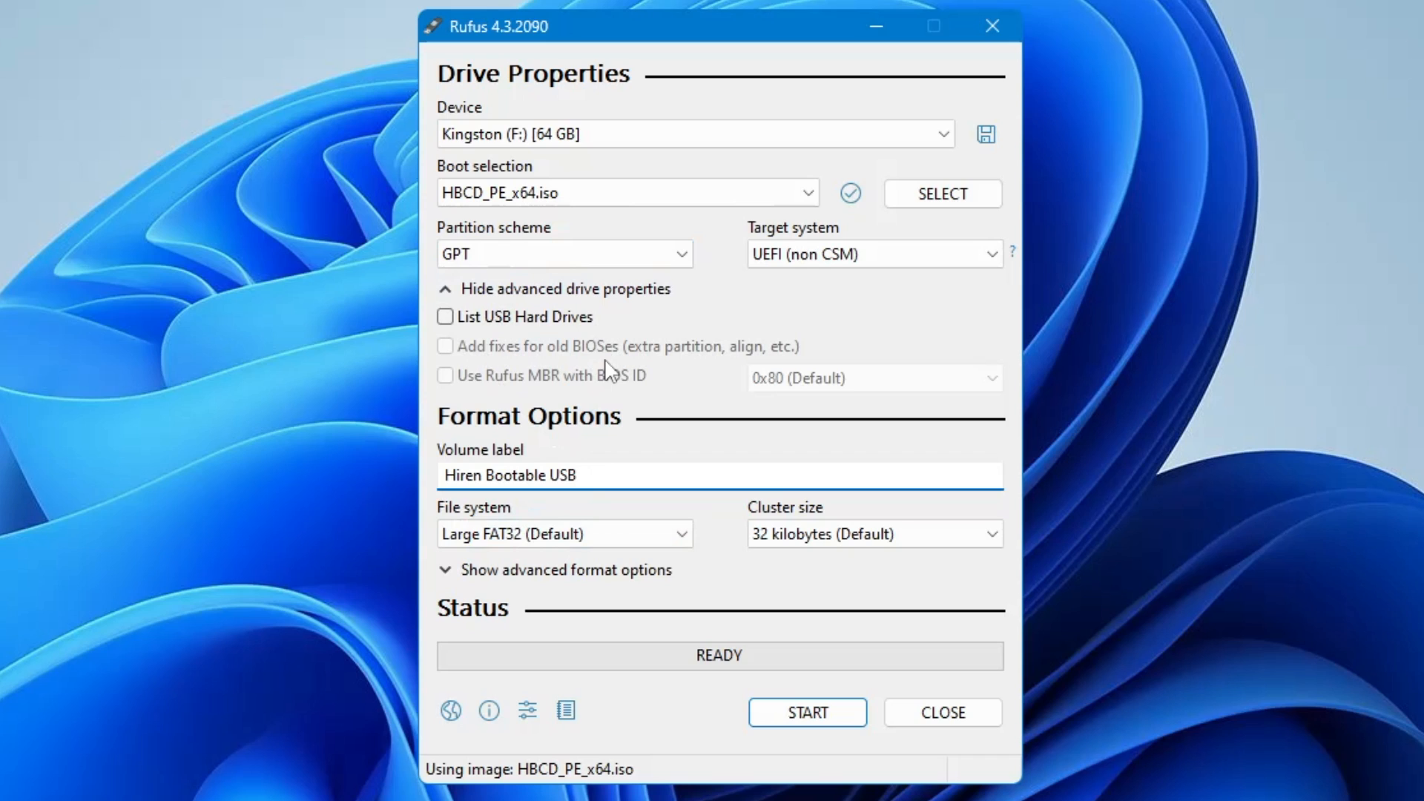
{"action": "left_click", "coordinate": [780, 721]}
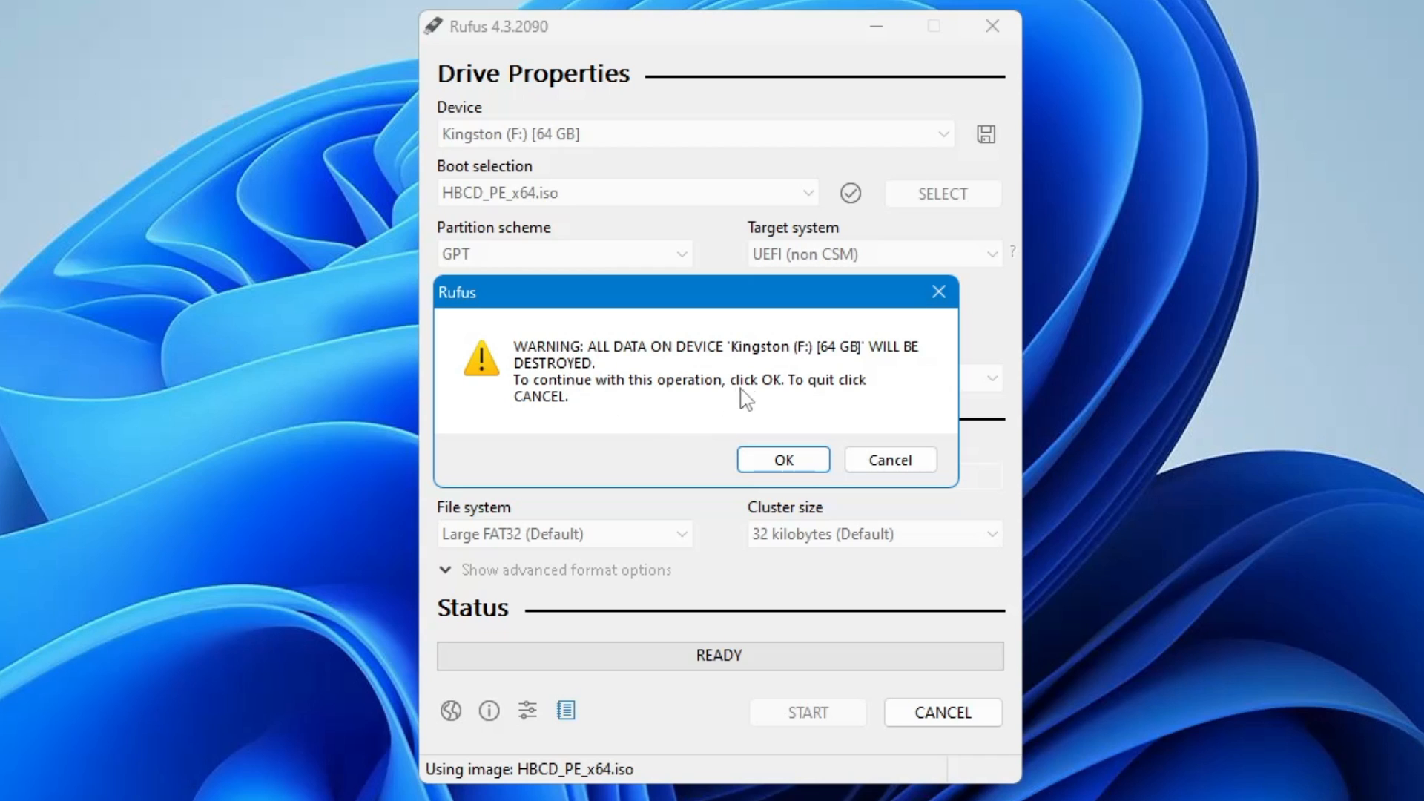
{"action": "left_click", "coordinate": [786, 463]}
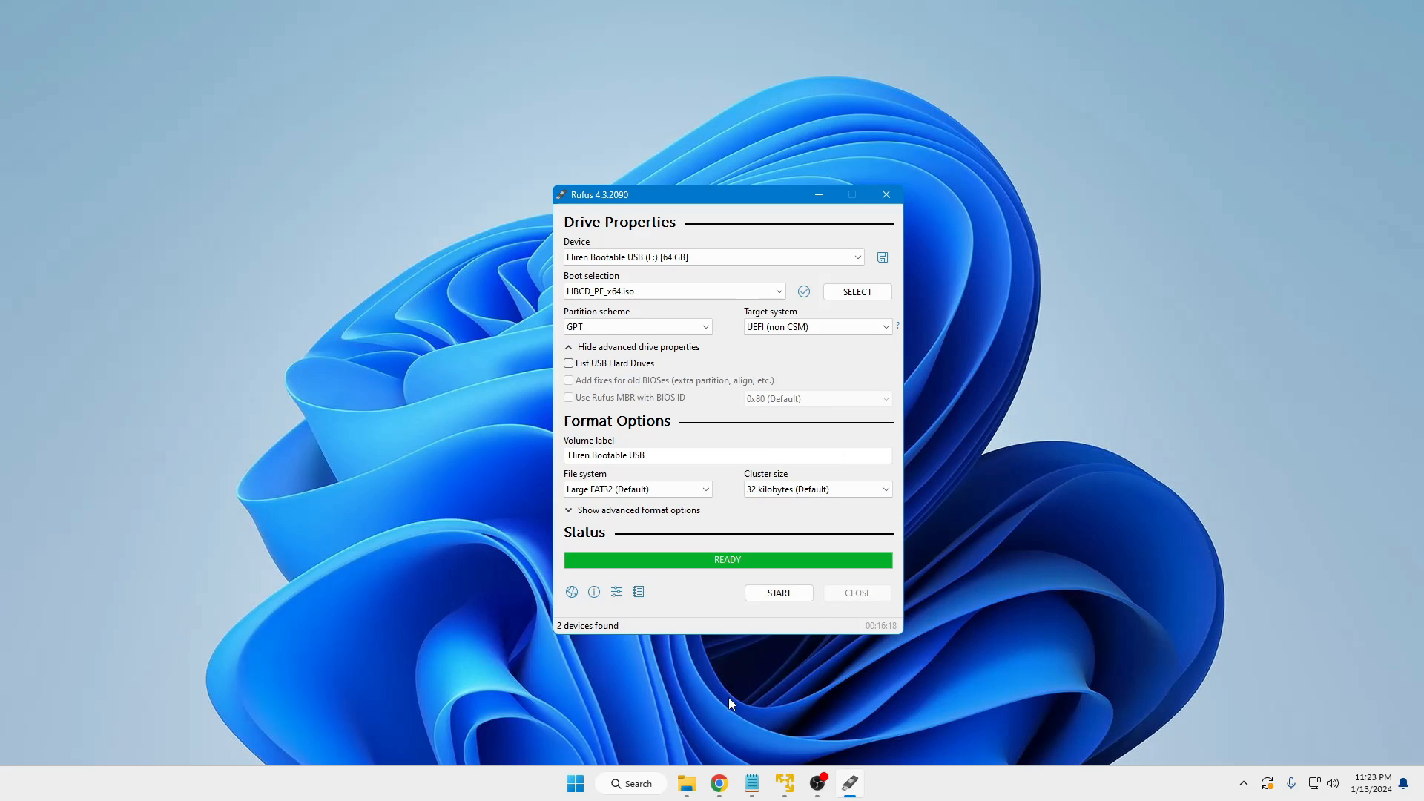
Switch to the This PC window in File Explorer and check the newly written USB drive.
{"action": "mouse_move", "coordinate": [684, 793]}
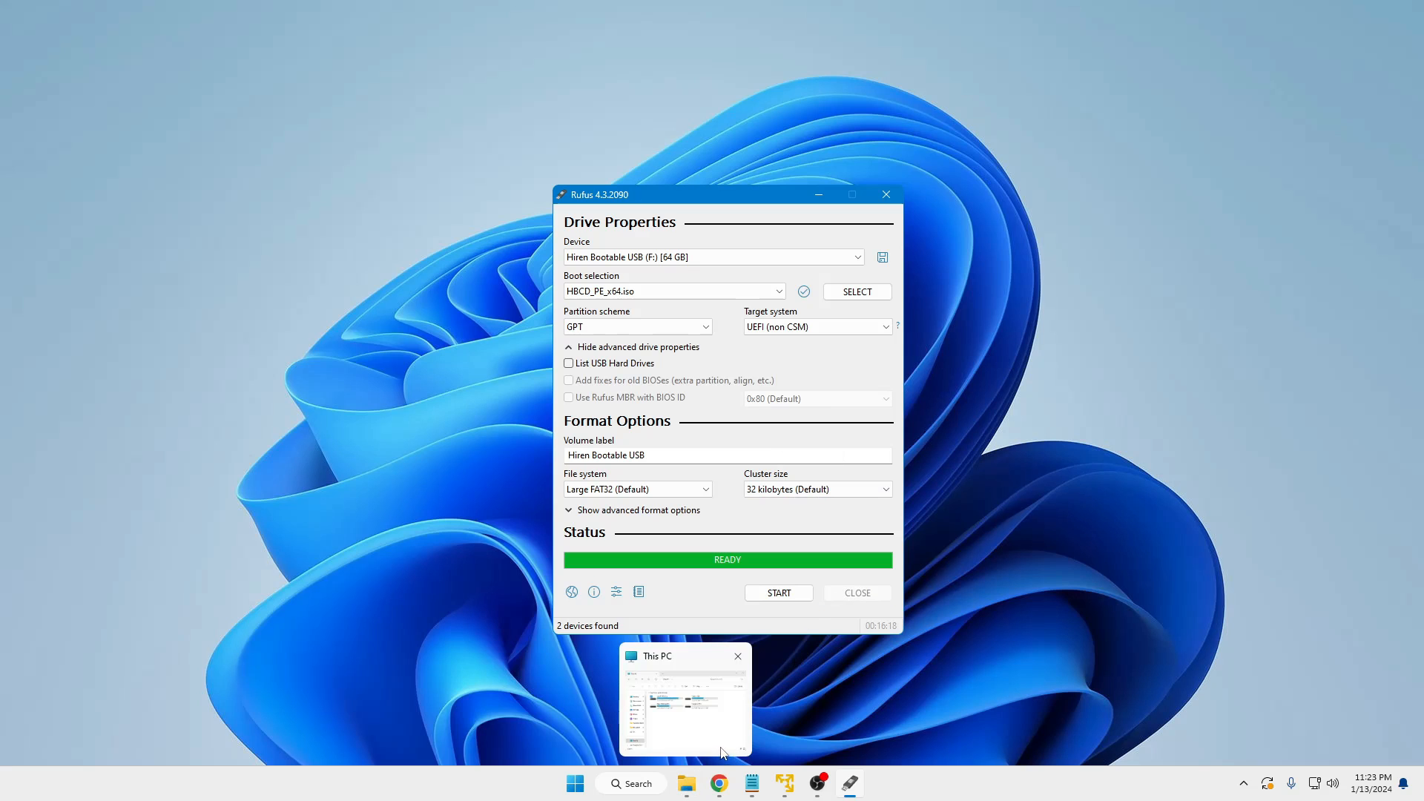
{"action": "left_click", "coordinate": [704, 711]}
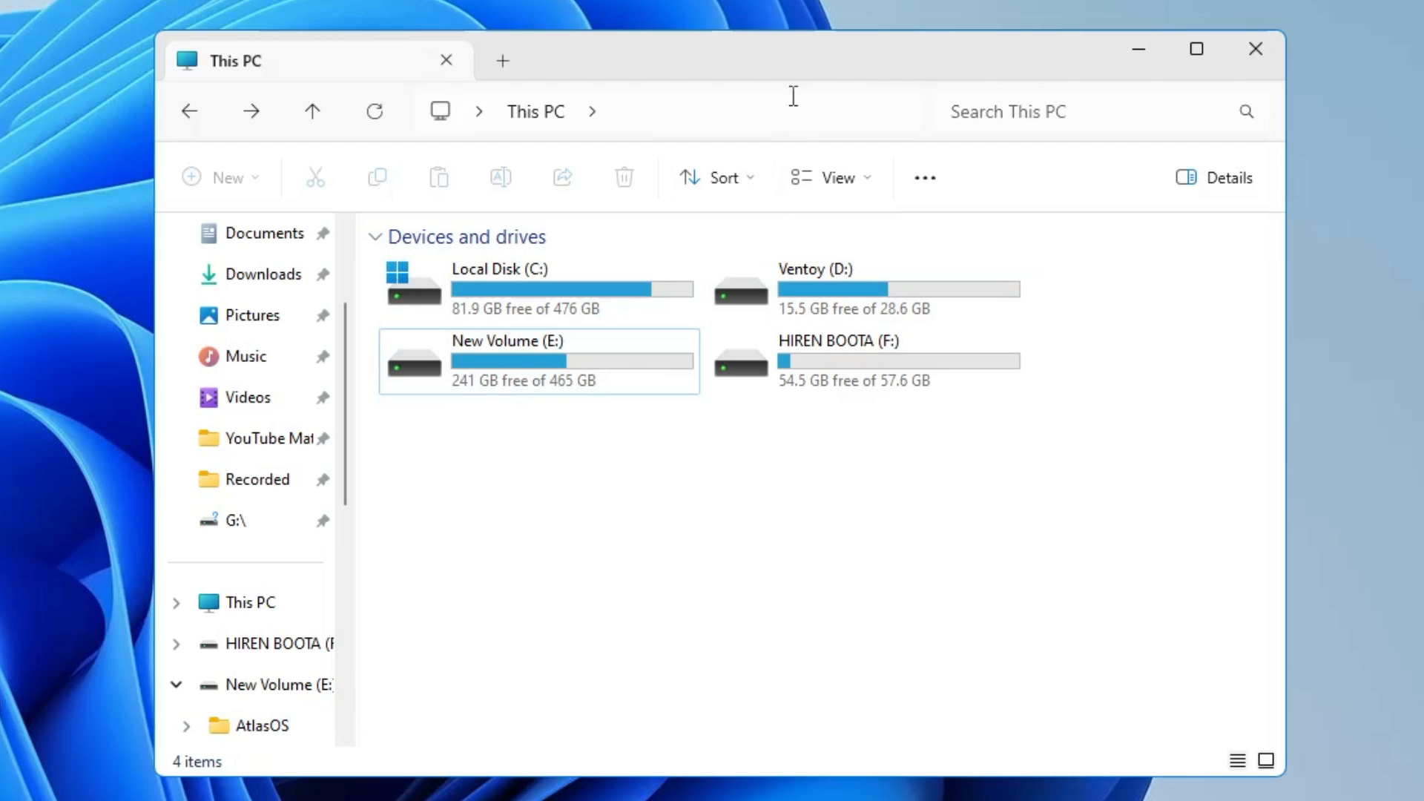
{"action": "left_click_drag", "start_coordinate": [996, 231], "coordinate": [822, 214]}
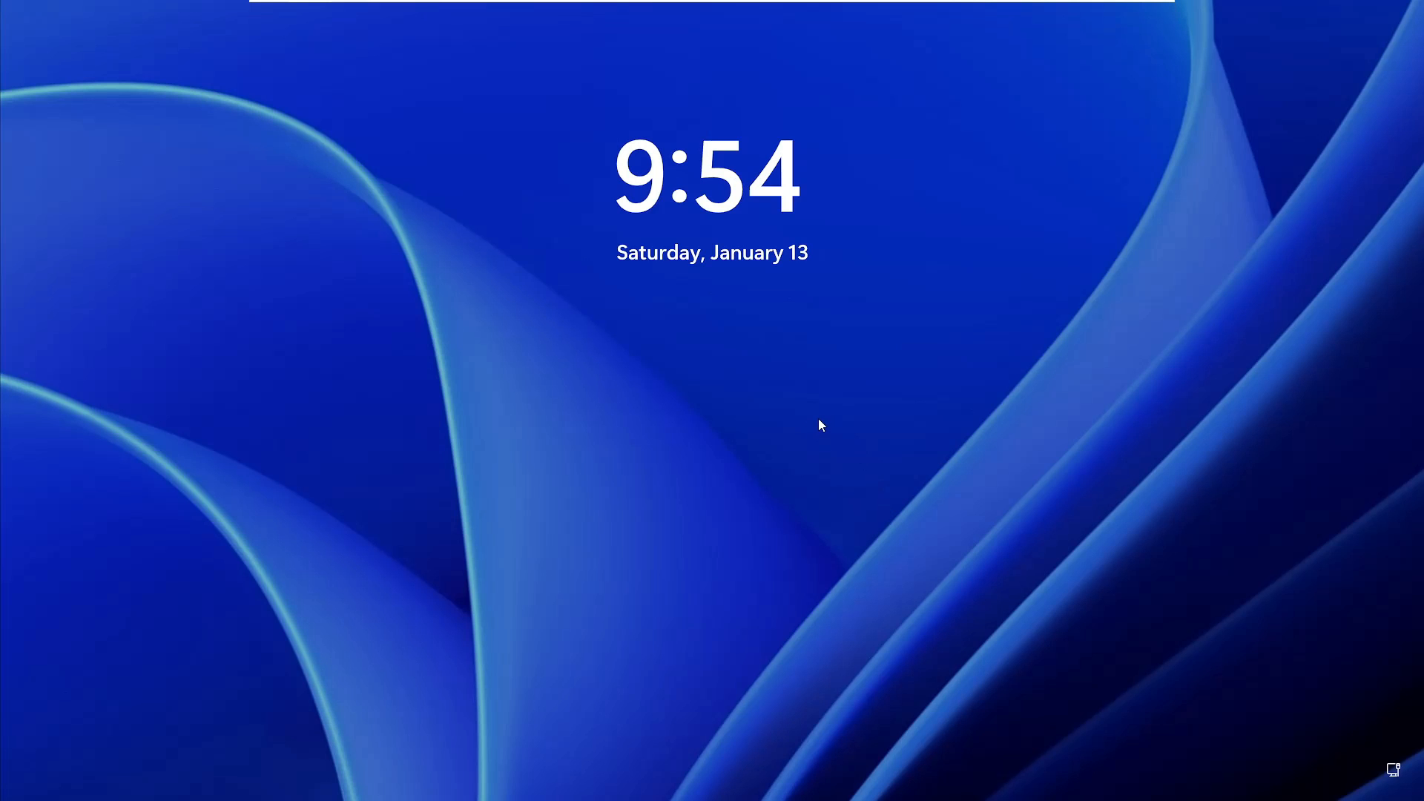
Try to sign in to the locked Windows account by entering the account password twice.
{"action": "left_click", "coordinate": [819, 419]}
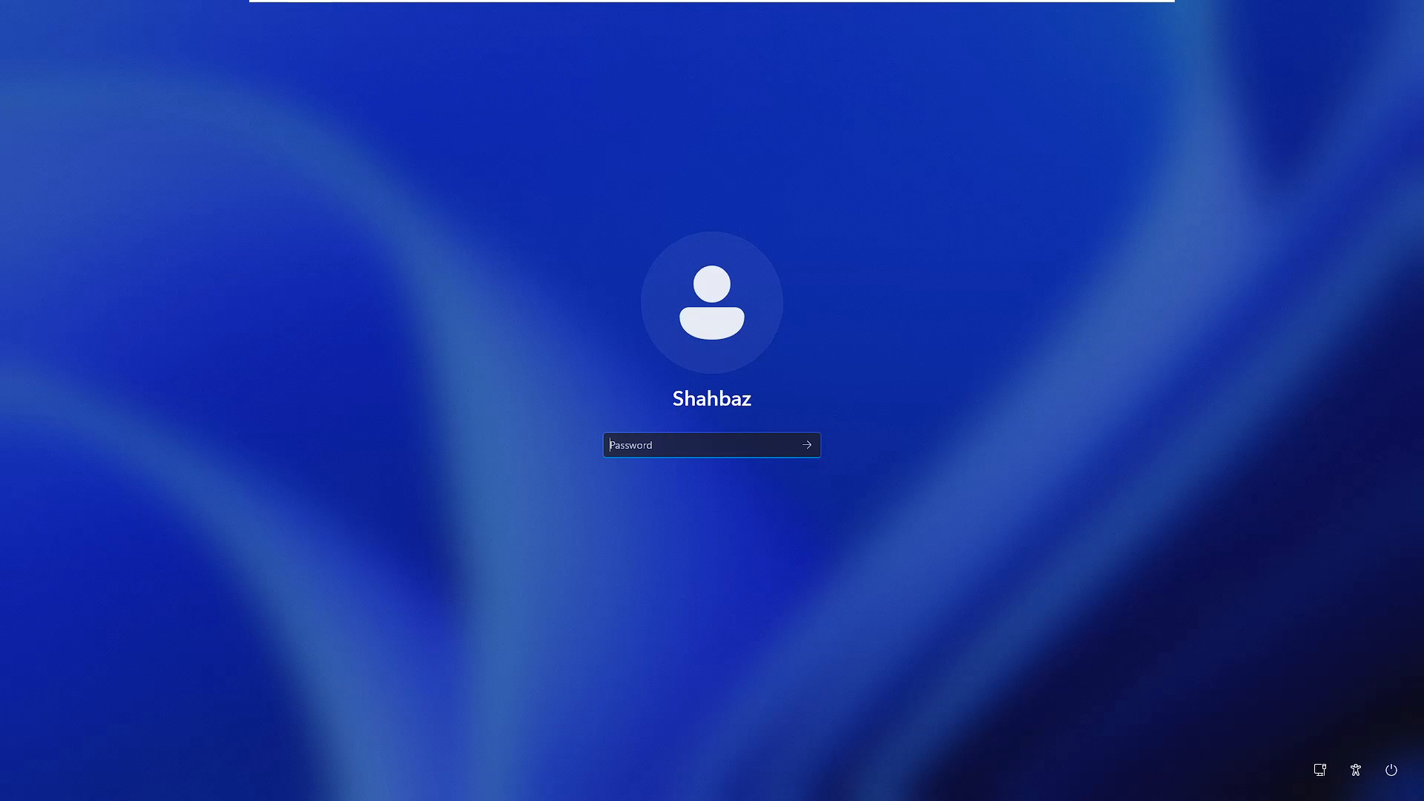
{"action": "type", "text": "•••••"}
{"action": "key", "text": "Return"}
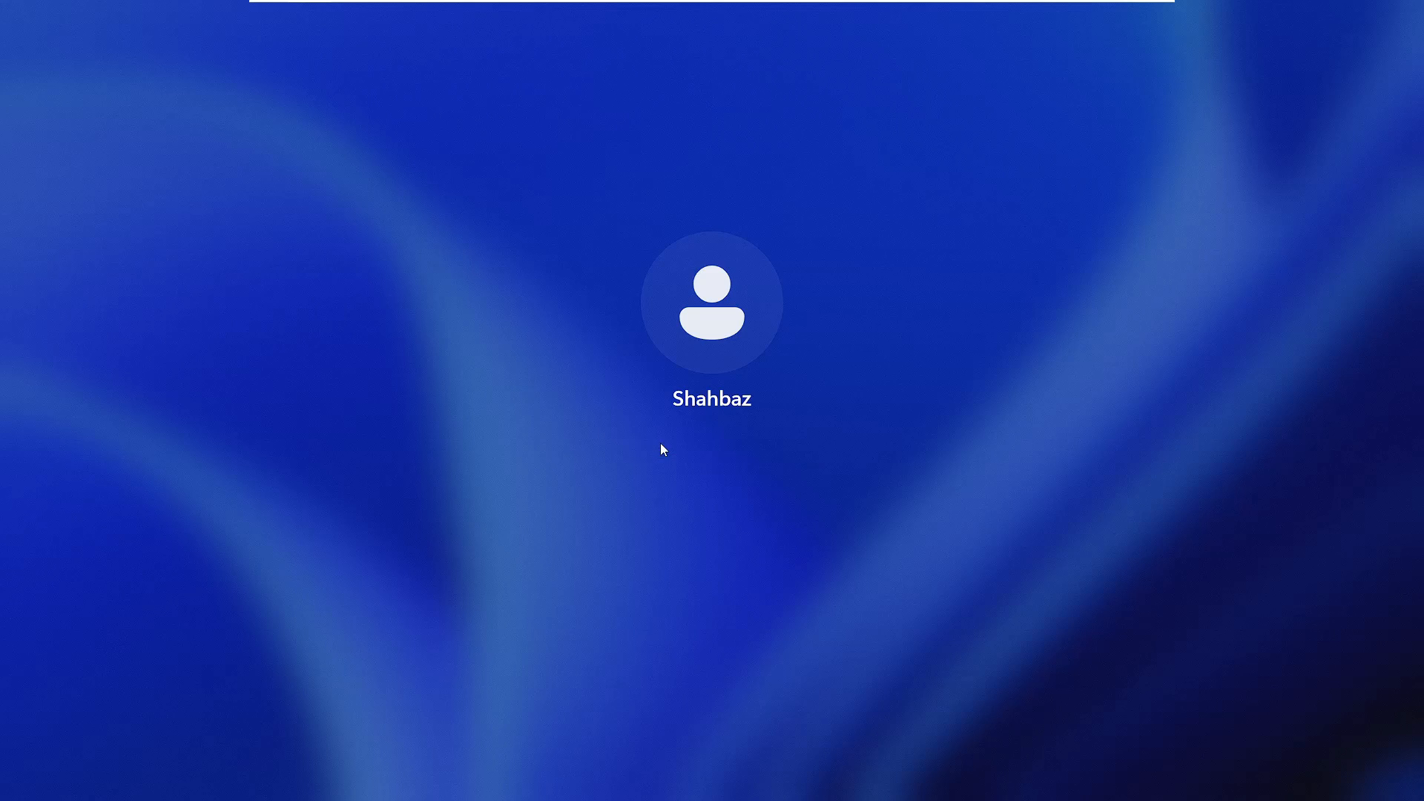
{"action": "left_click", "coordinate": [714, 508]}
{"action": "type", "text": "••••••••"}
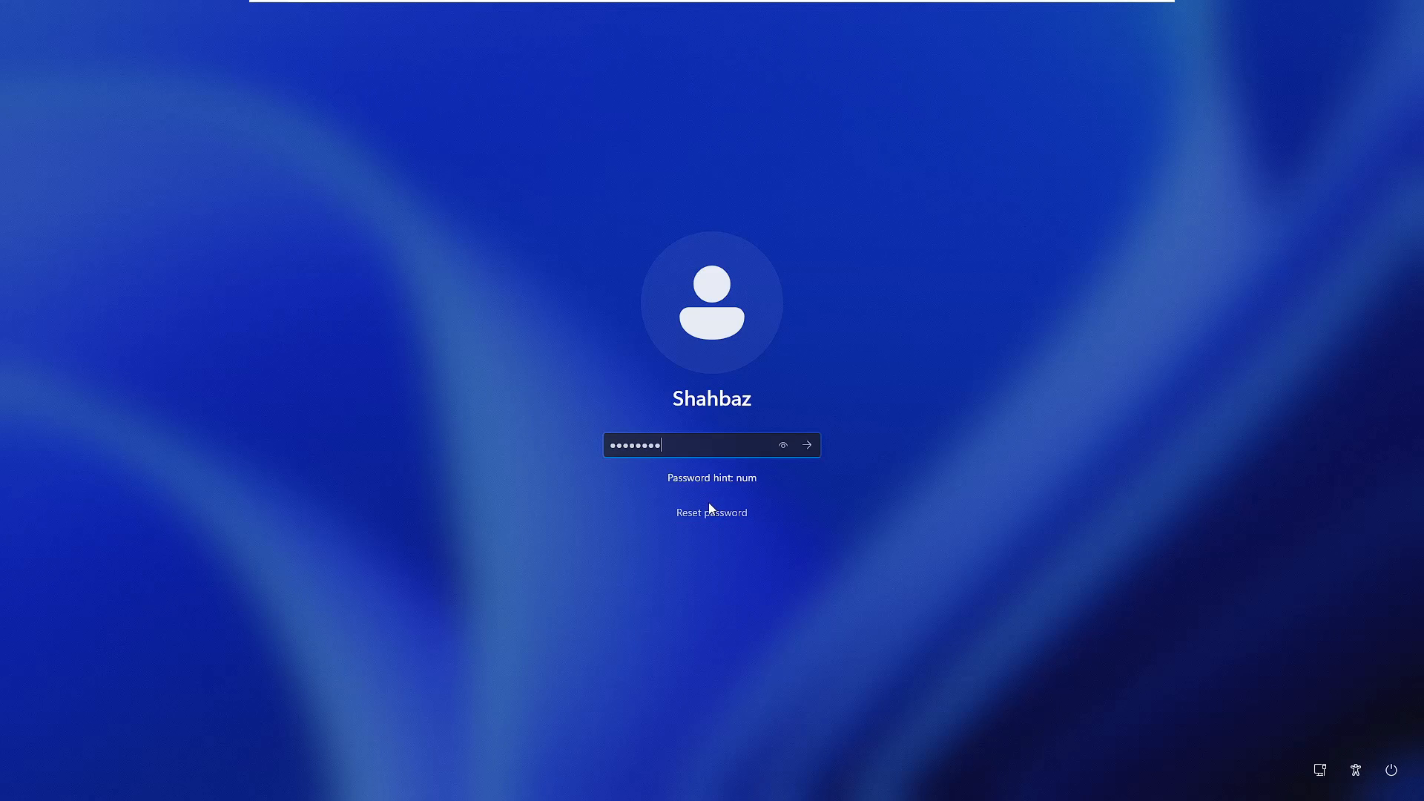
{"action": "key", "text": "Return"}
{"action": "left_click", "coordinate": [710, 509]}
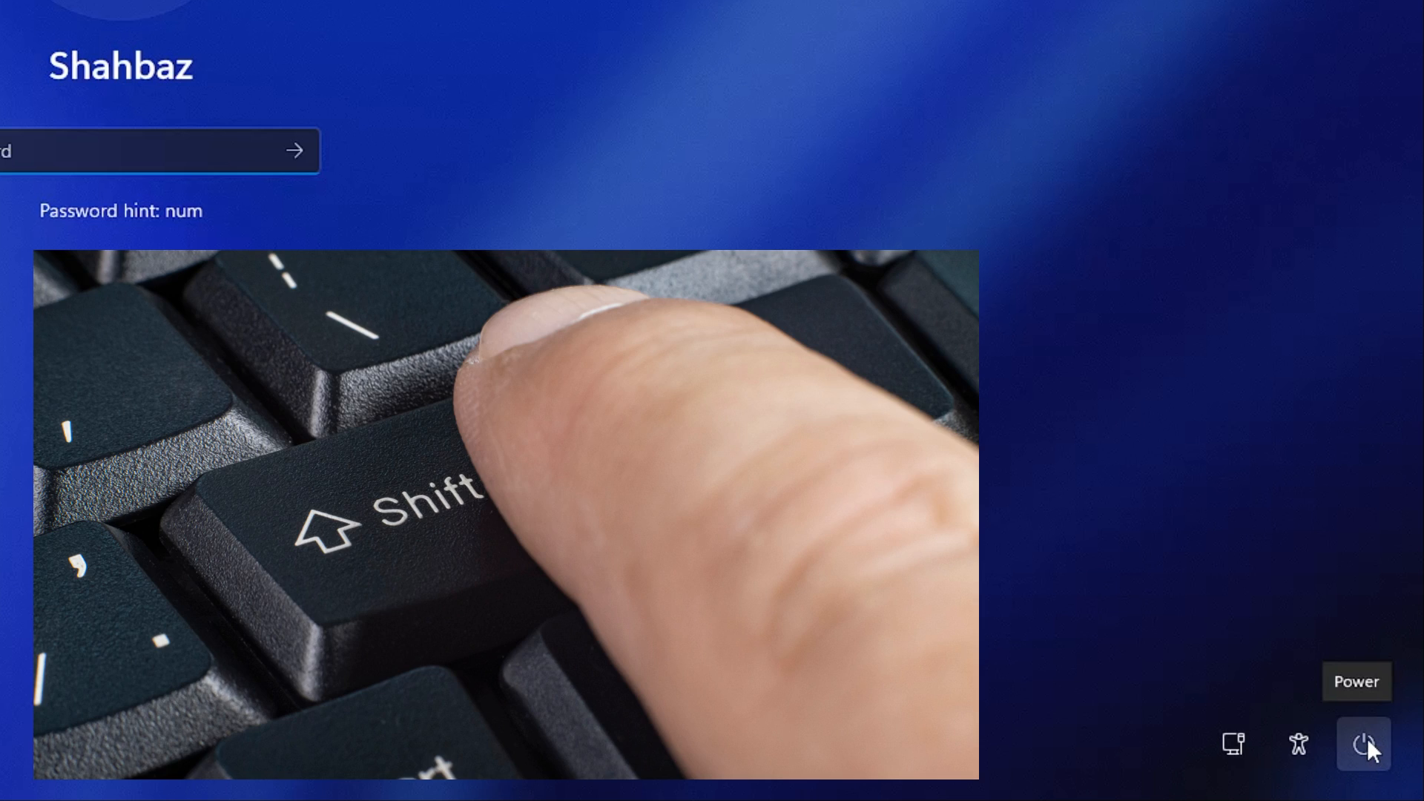
Restart the PC from the sign-in screen into the Windows recovery options, accepting the possible loss of unsaved work.
{"action": "left_click", "coordinate": [1367, 737]}
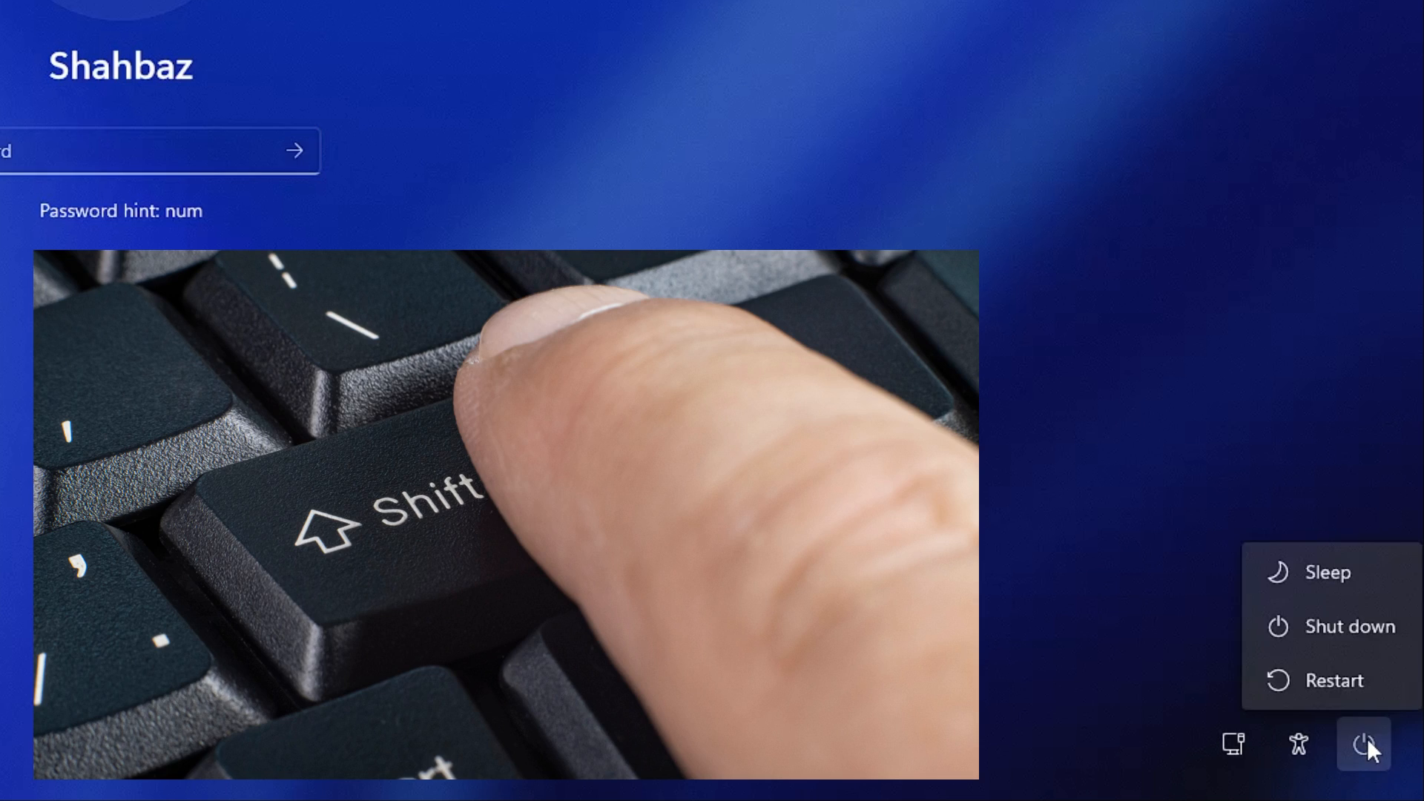
{"action": "left_click", "coordinate": [1354, 684], "text": "shift"}
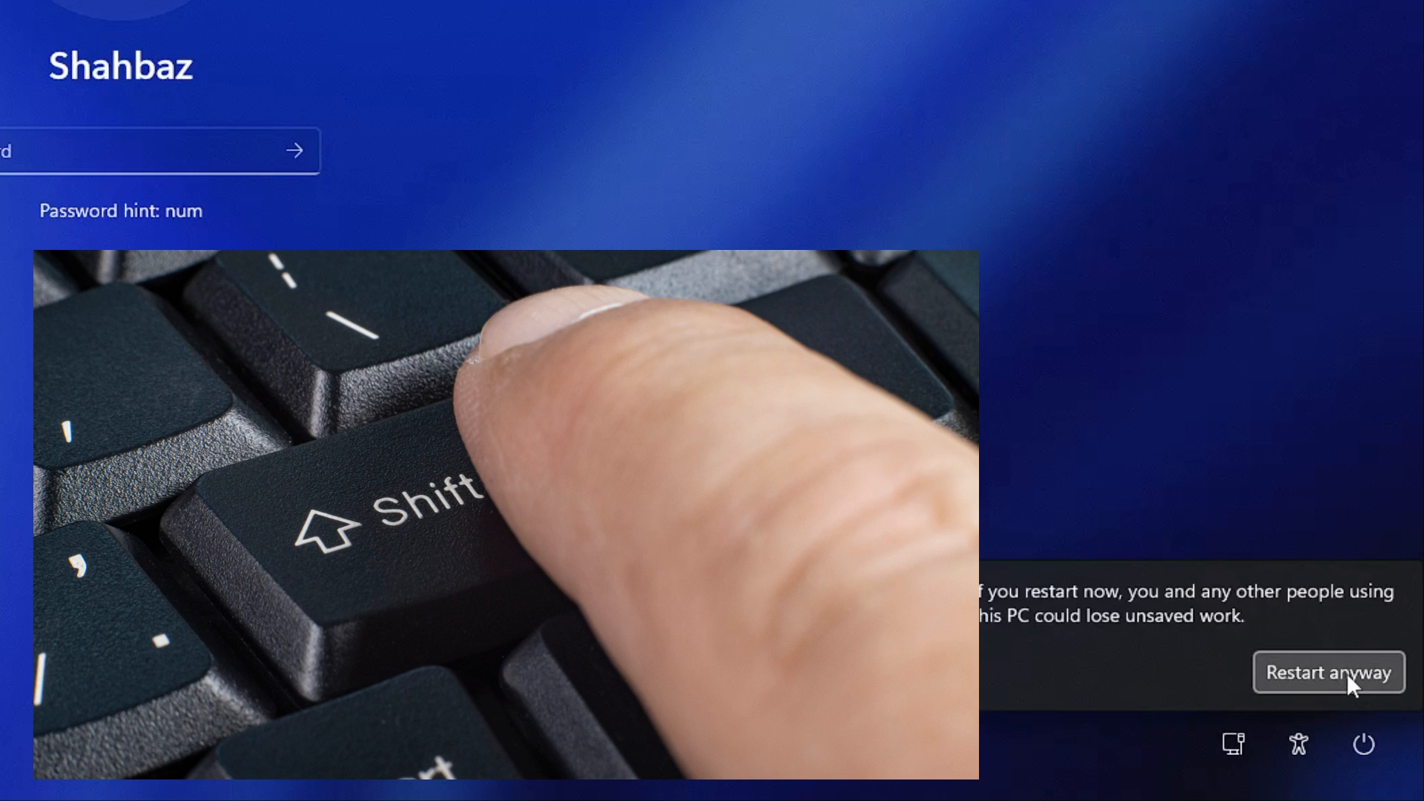
{"action": "left_click", "coordinate": [1345, 673], "text": "shift"}
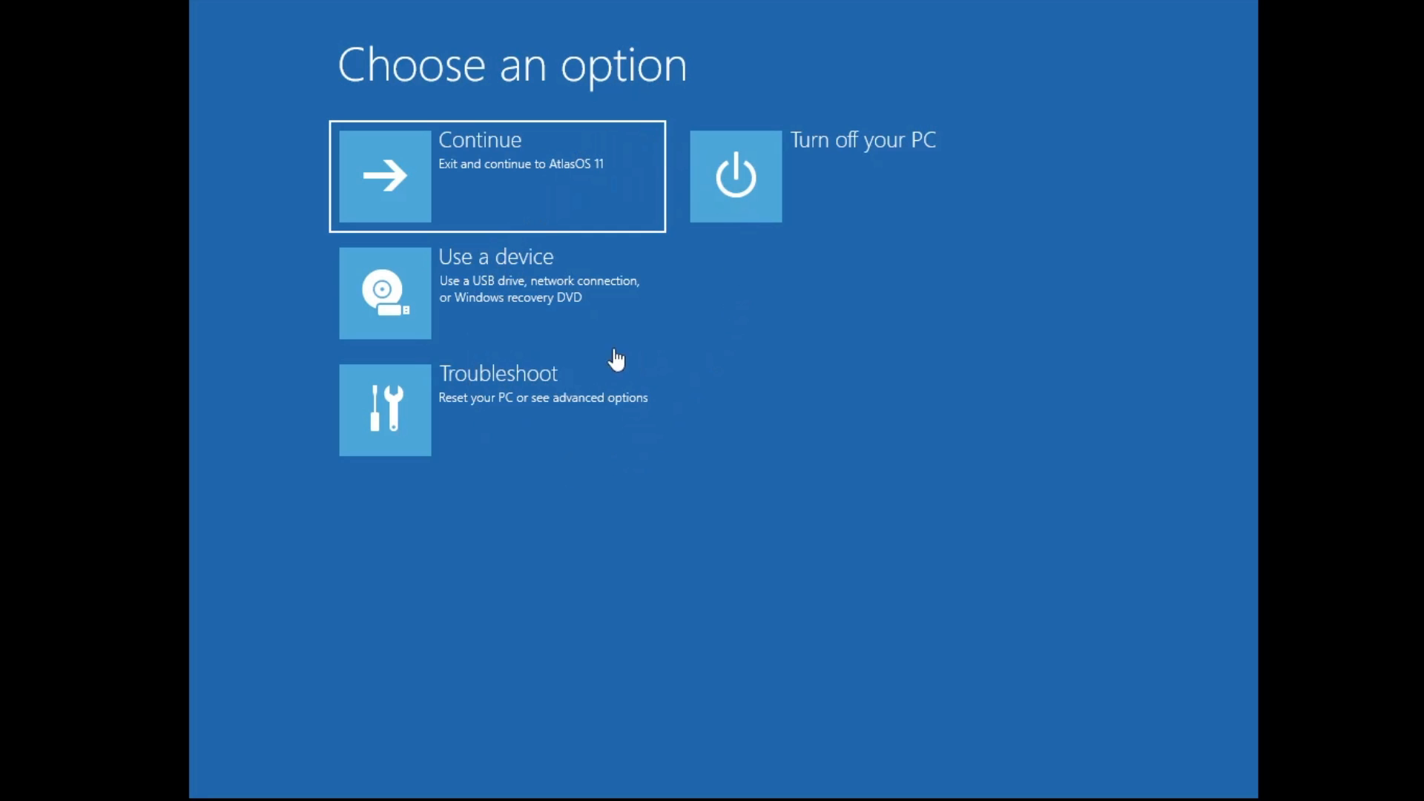
Restart the PC into UEFI Firmware Settings through the advanced troubleshooting options.
{"action": "left_click", "coordinate": [523, 402]}
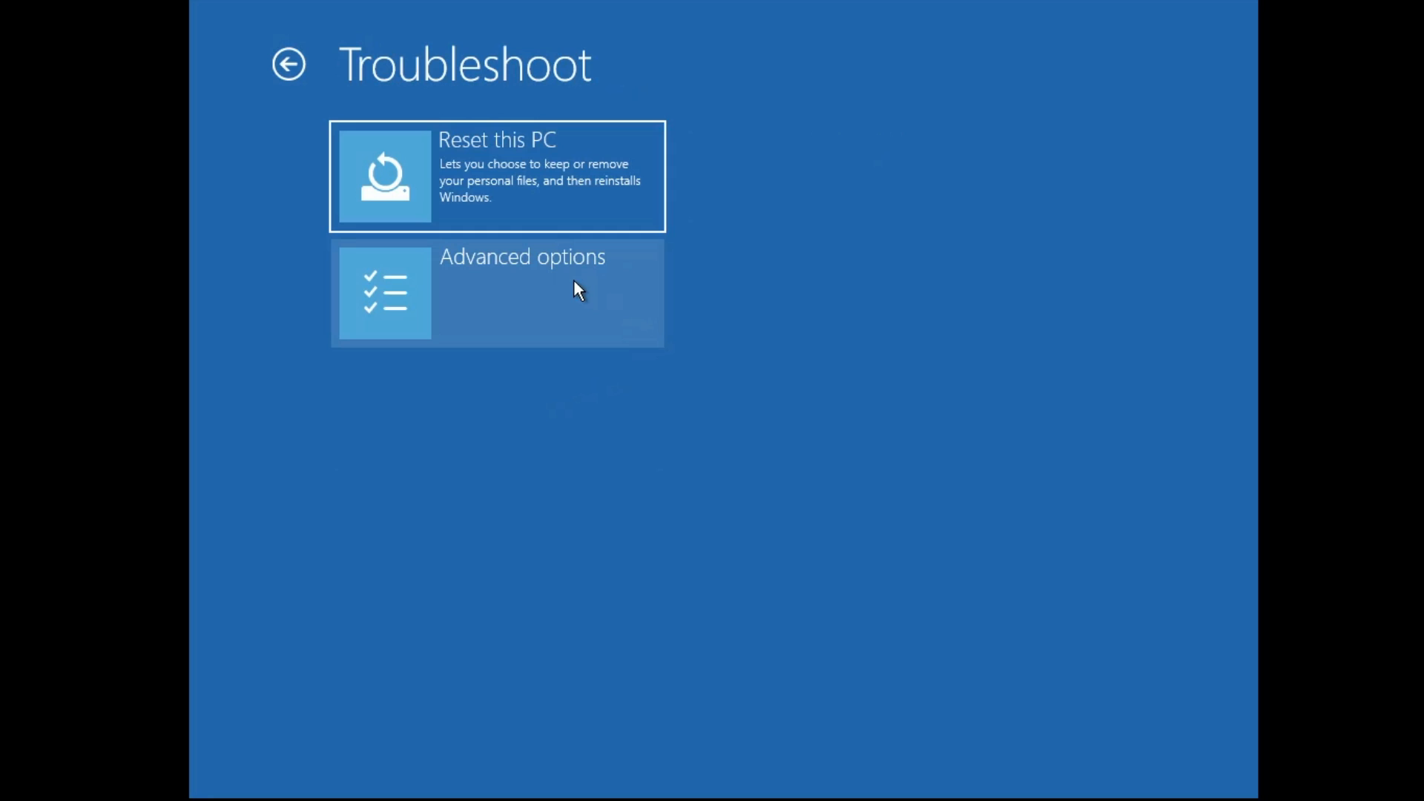
{"action": "left_click", "coordinate": [574, 281]}
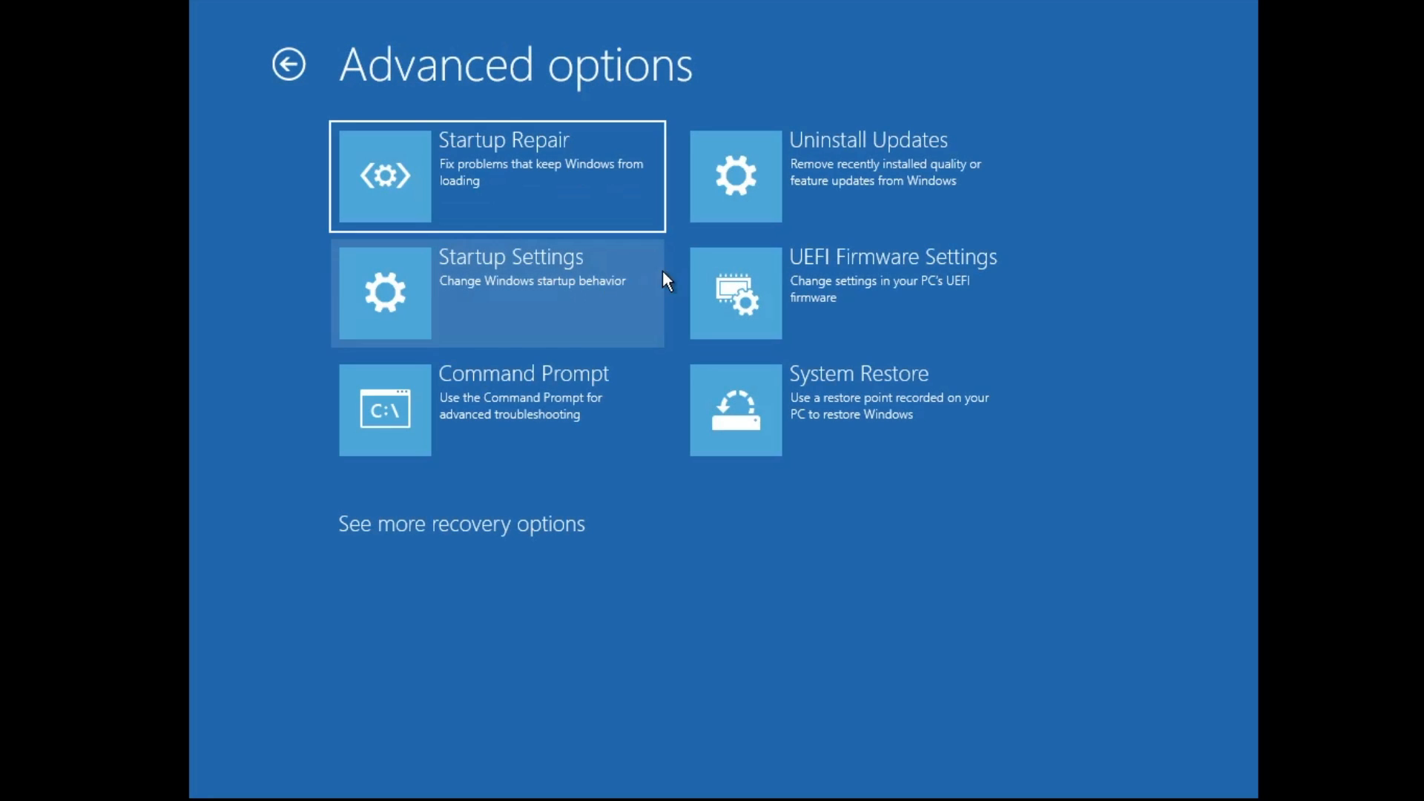
{"action": "left_click", "coordinate": [879, 296]}
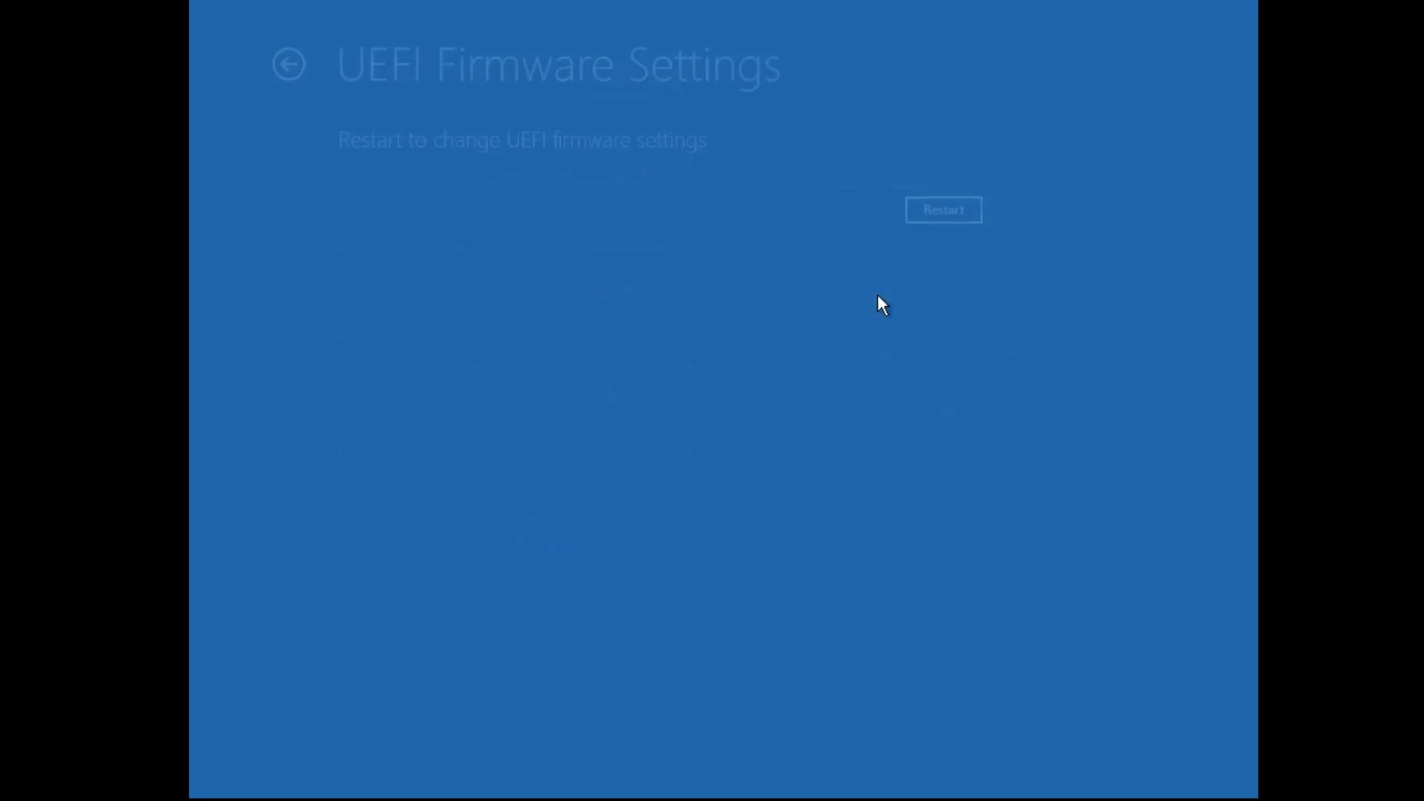
{"action": "left_click", "coordinate": [957, 212]}
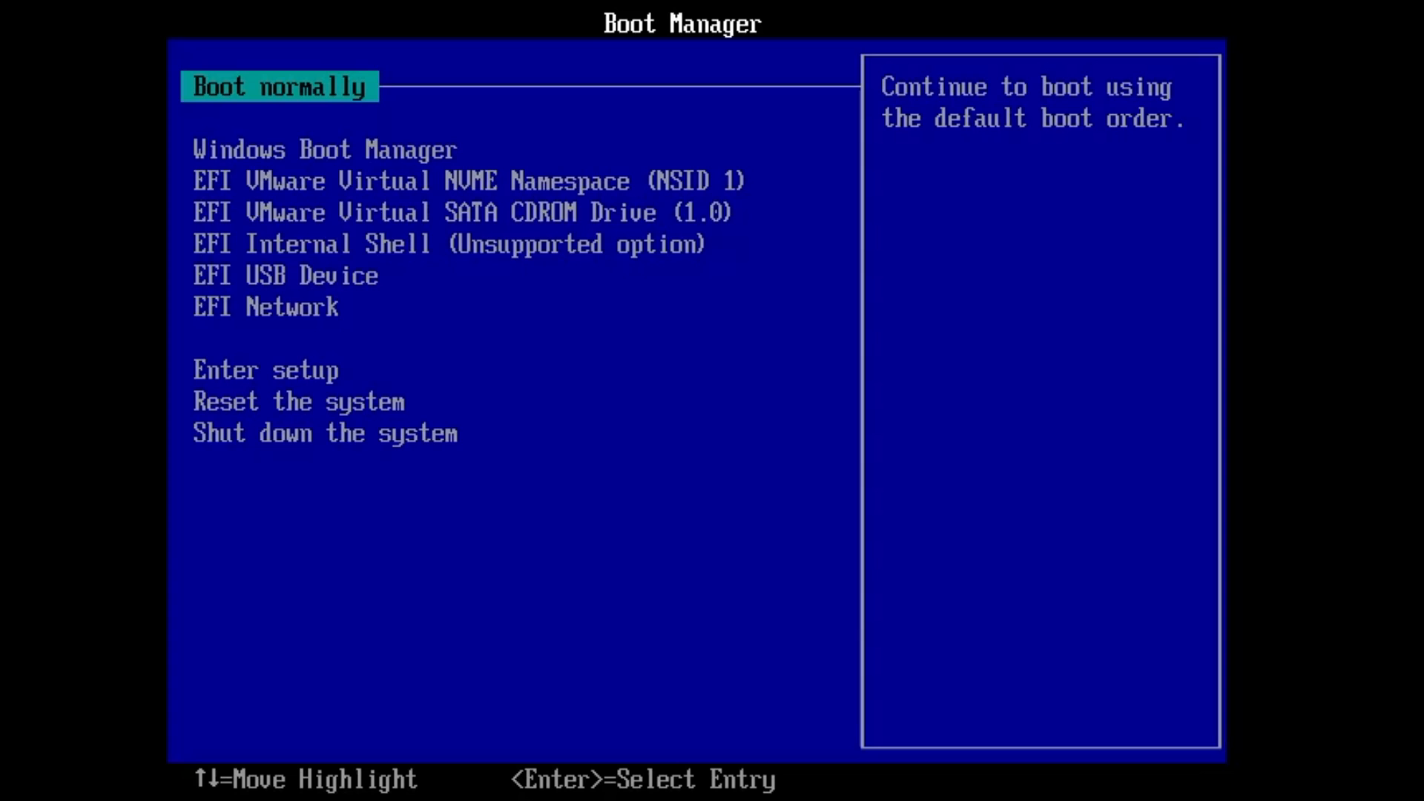
Boot the PC from the EFI USB Device entry in the Boot Manager.
{"action": "key", "text": "Down"}
{"action": "key", "text": "Down"}
{"action": "key", "text": "Down"}
{"action": "key", "text": "Down"}
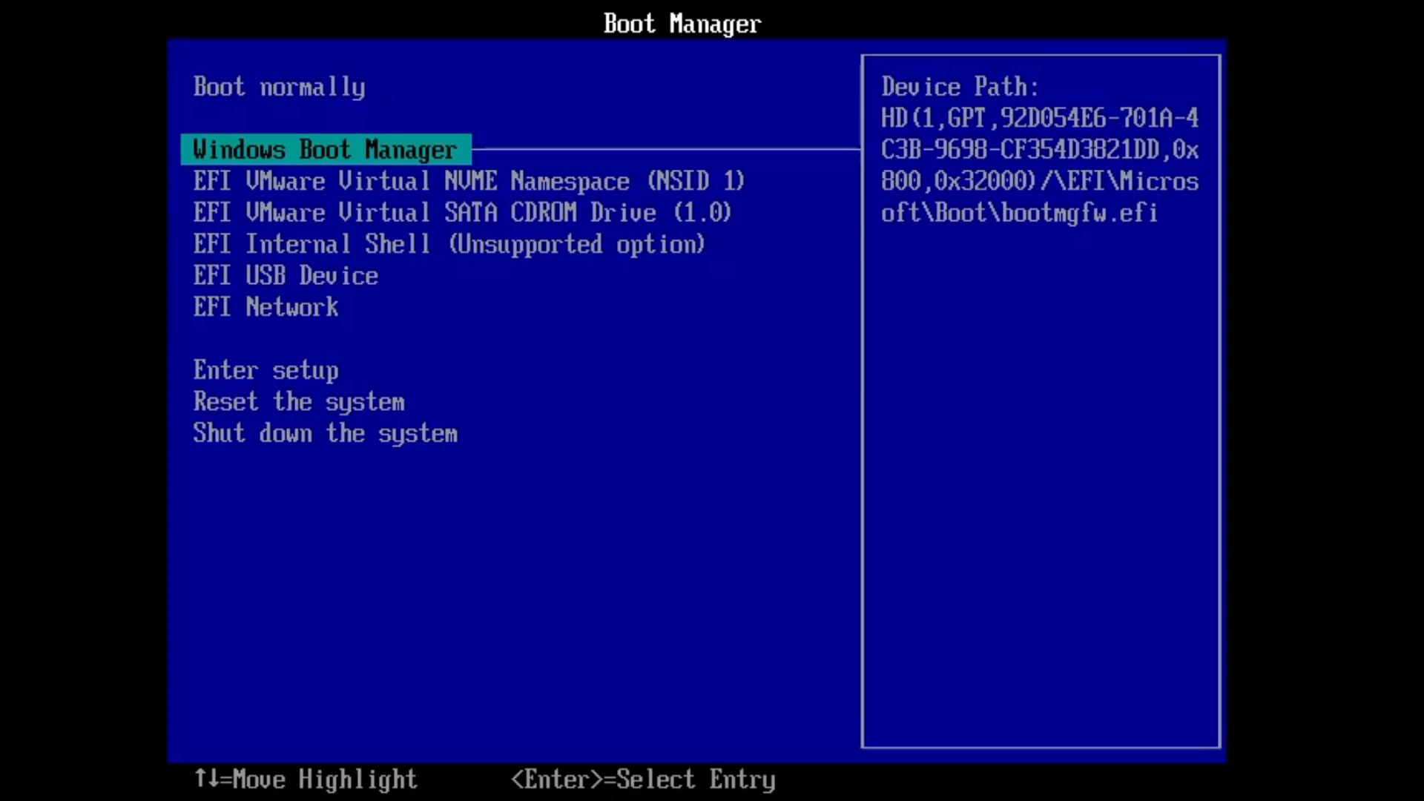
{"action": "key", "text": "Down"}
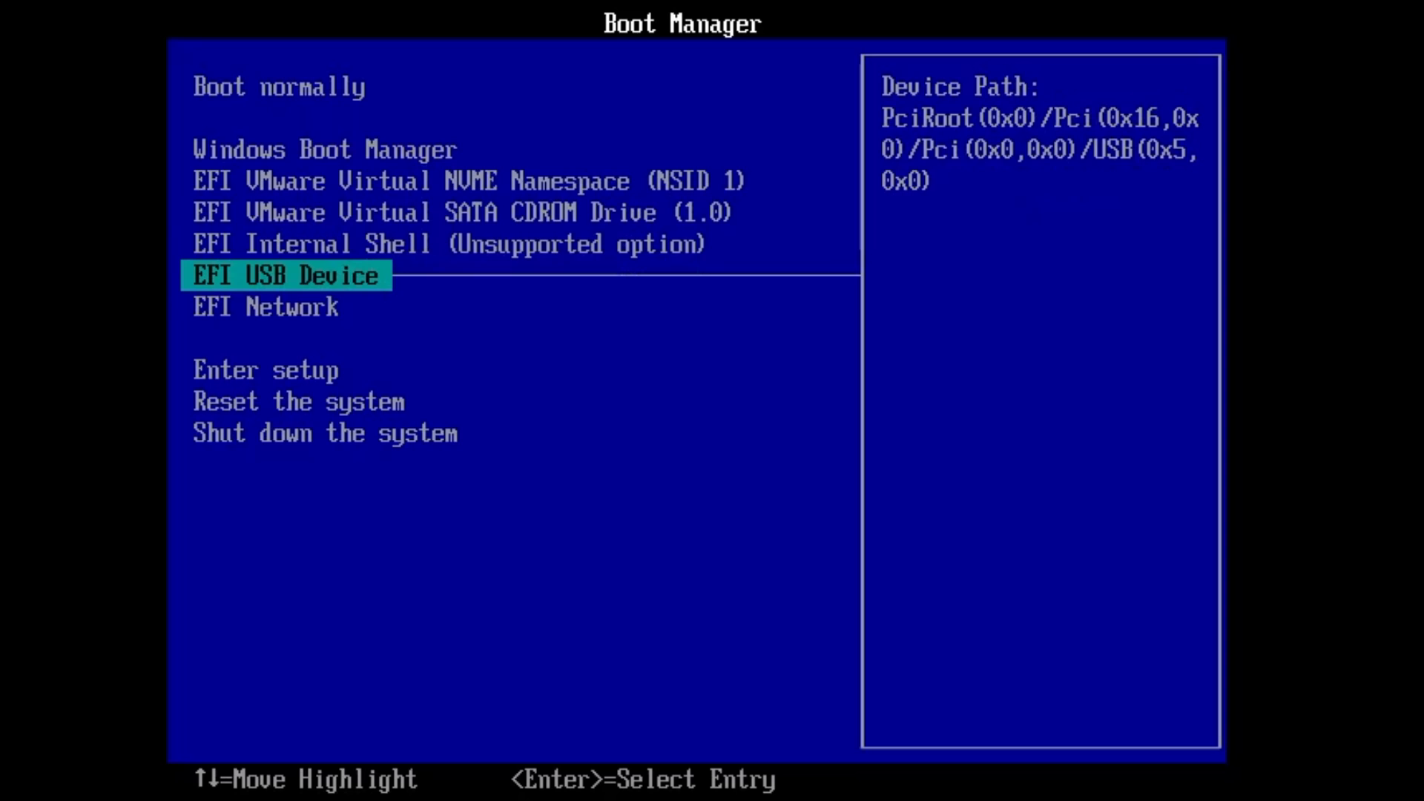
{"action": "key", "text": "Return"}
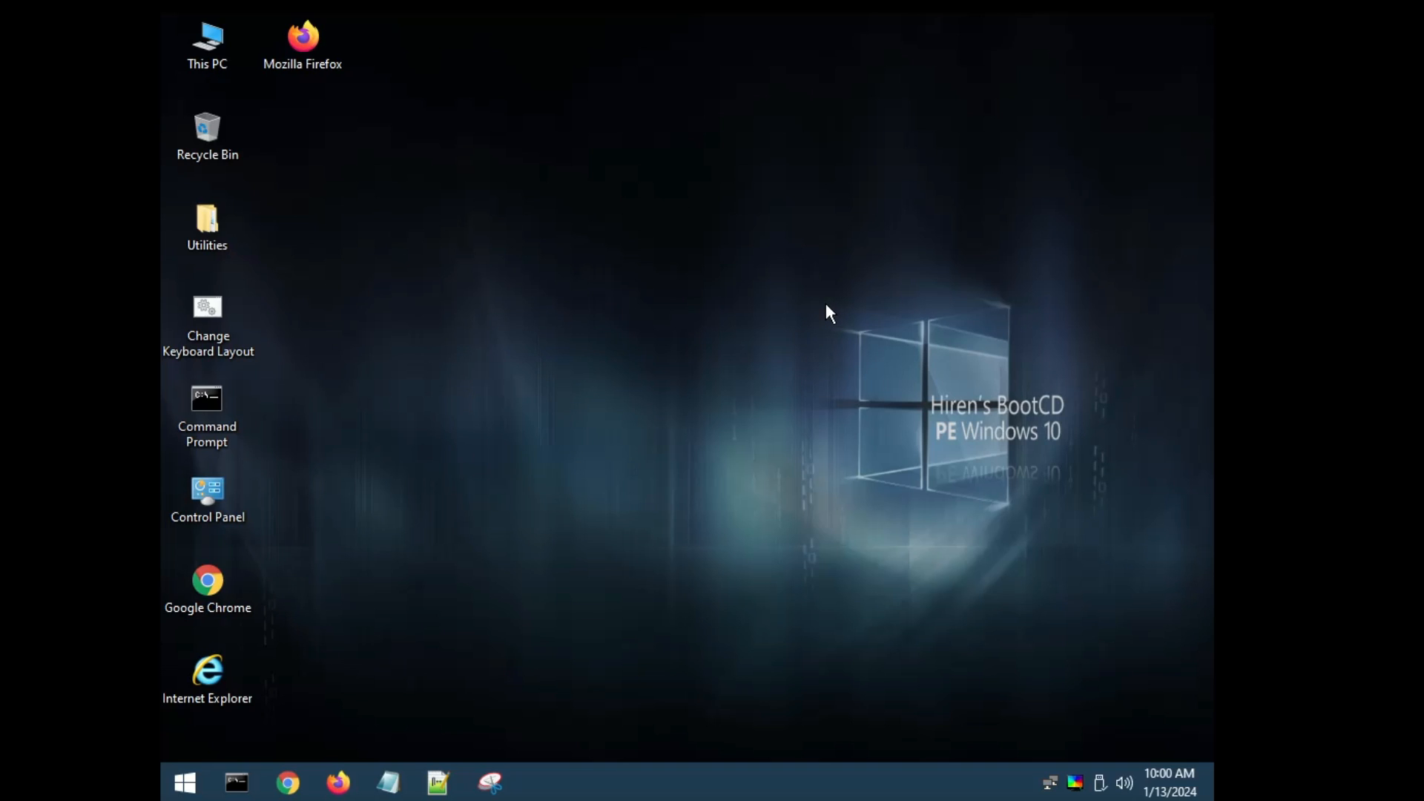
Open the Passwords group of the Security programs to list the Windows password tools.
{"action": "left_click", "coordinate": [188, 787]}
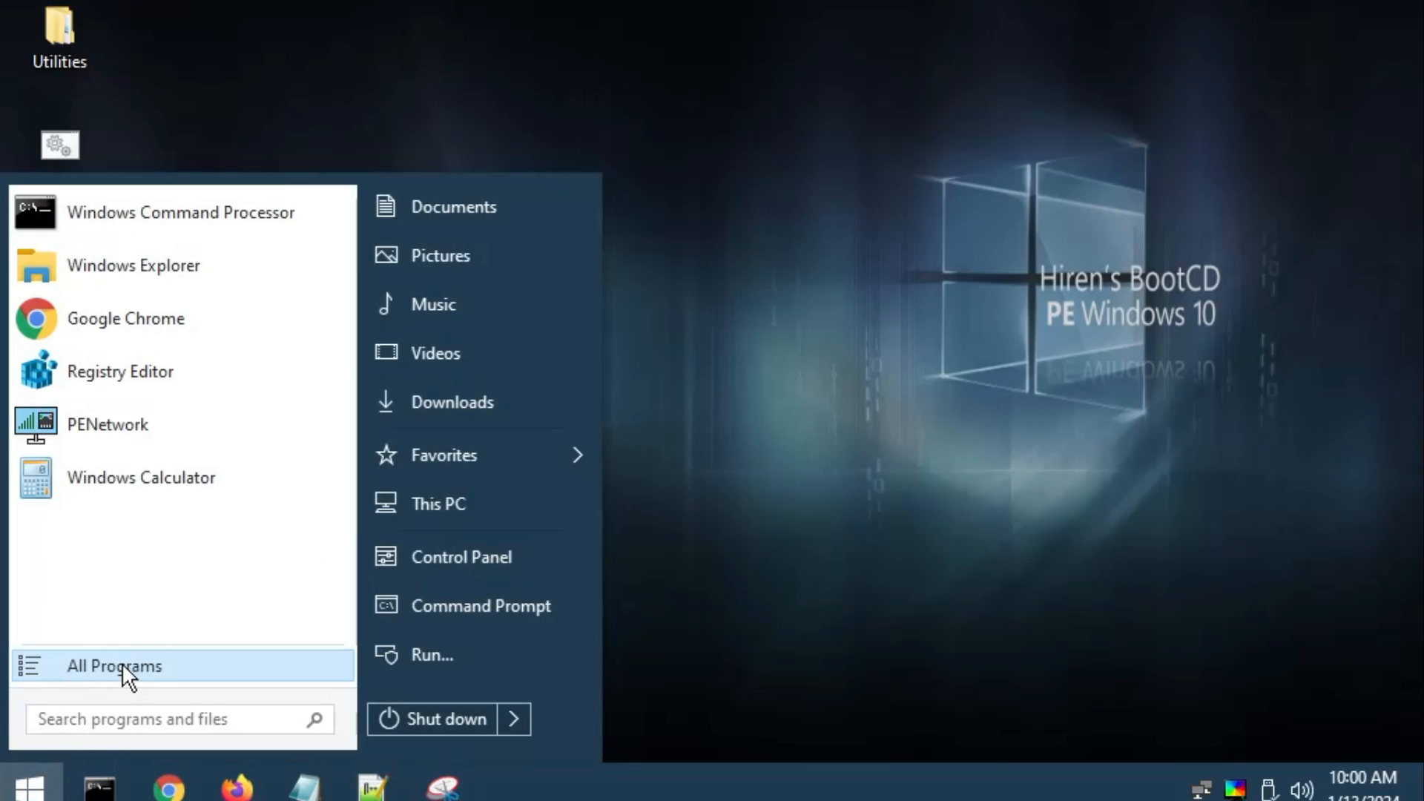
{"action": "left_click", "coordinate": [122, 662]}
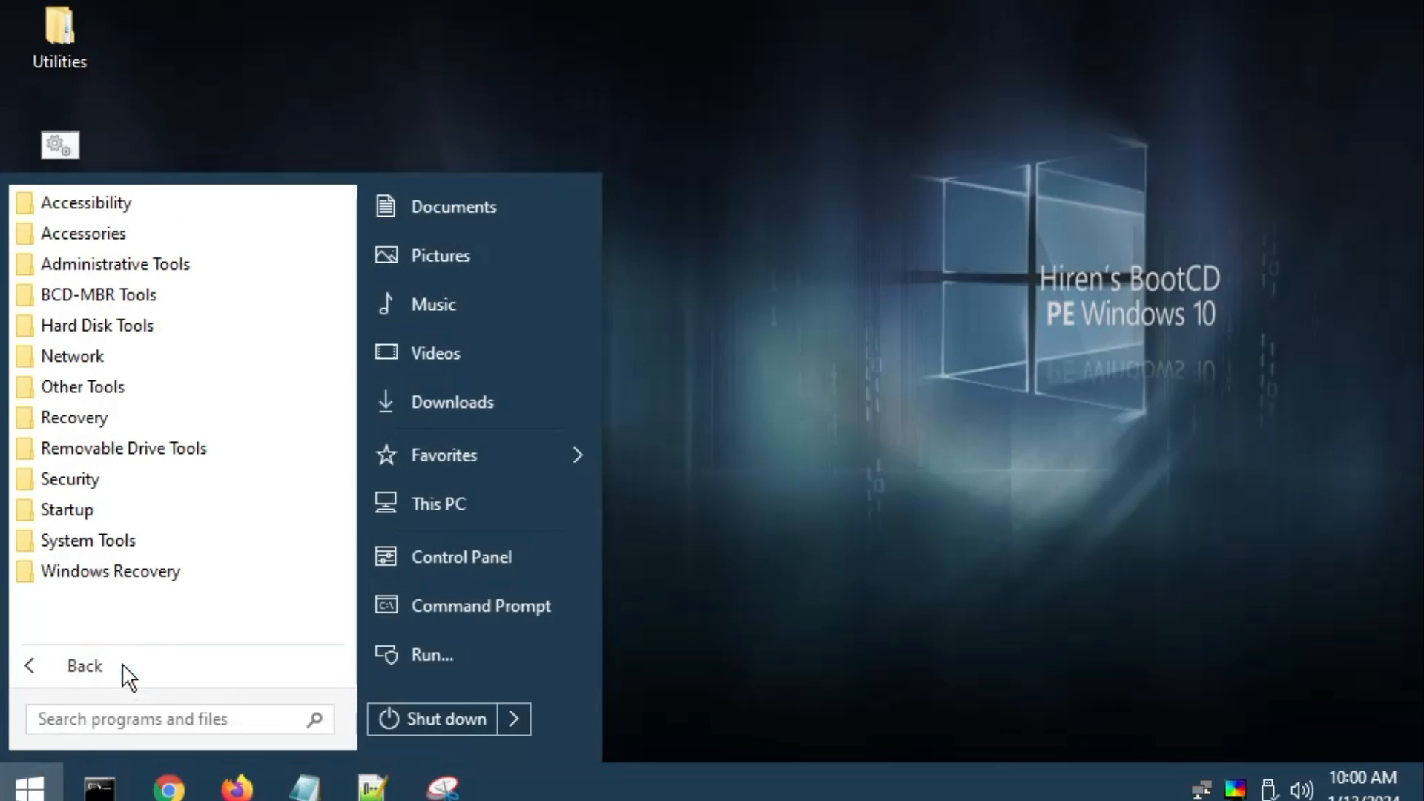
{"action": "left_click", "coordinate": [82, 479]}
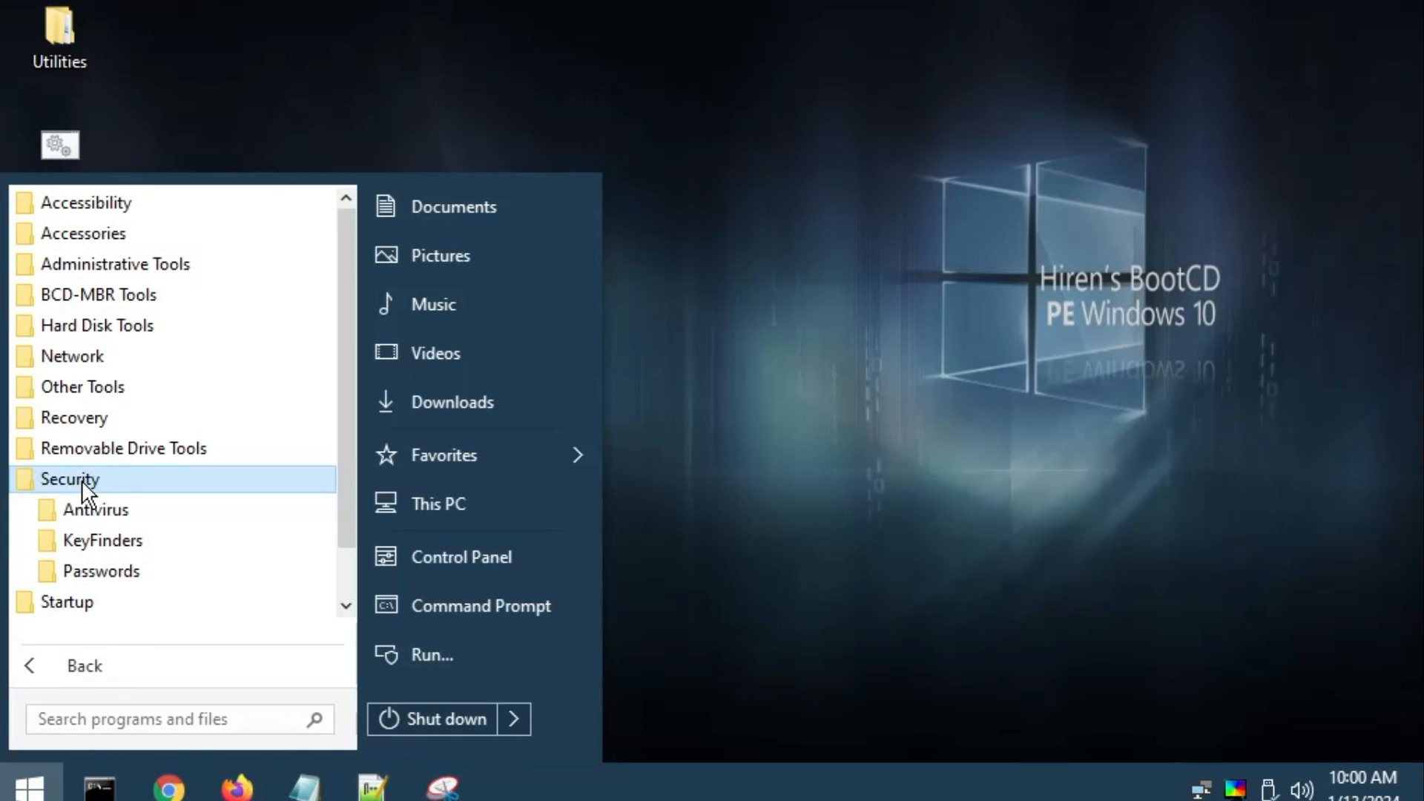
{"action": "left_click", "coordinate": [112, 568]}
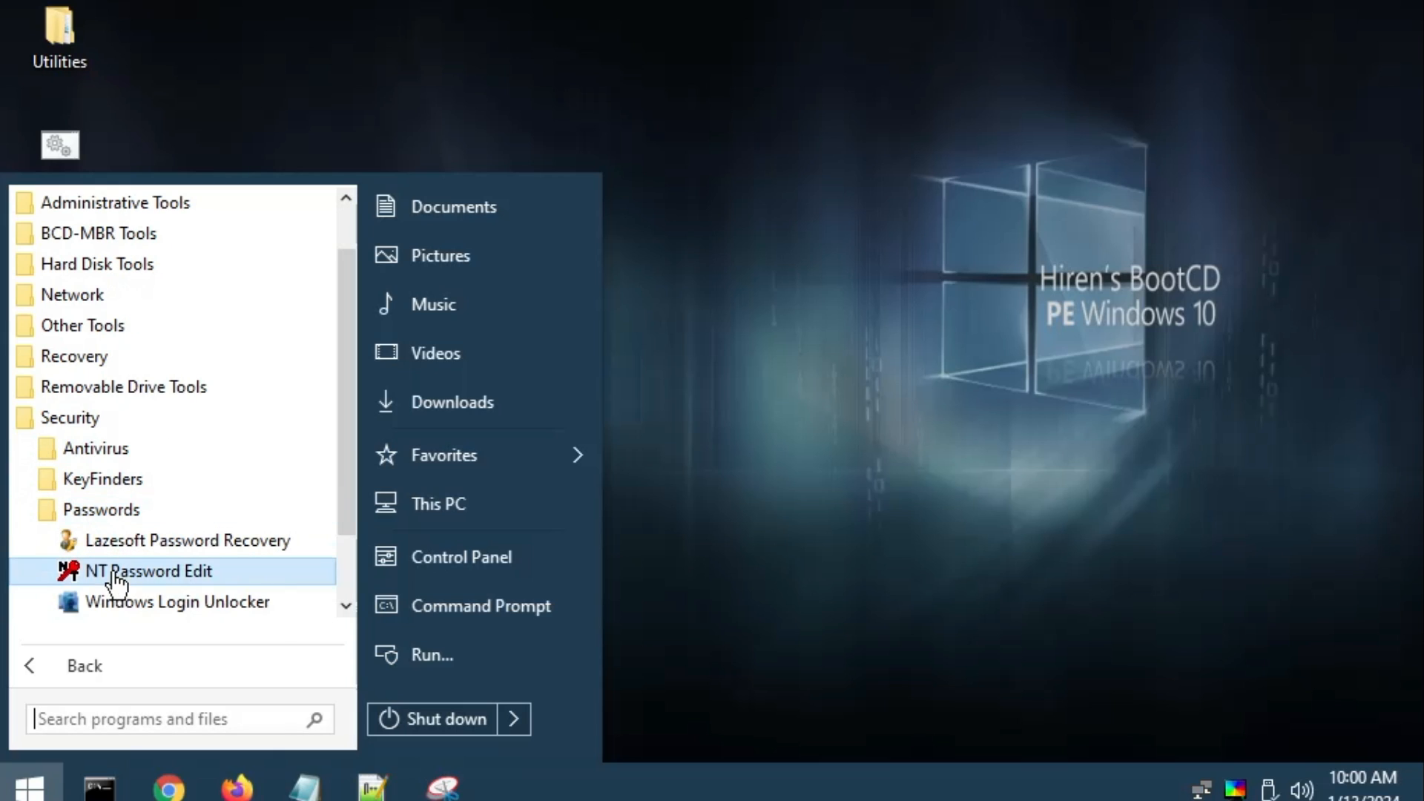
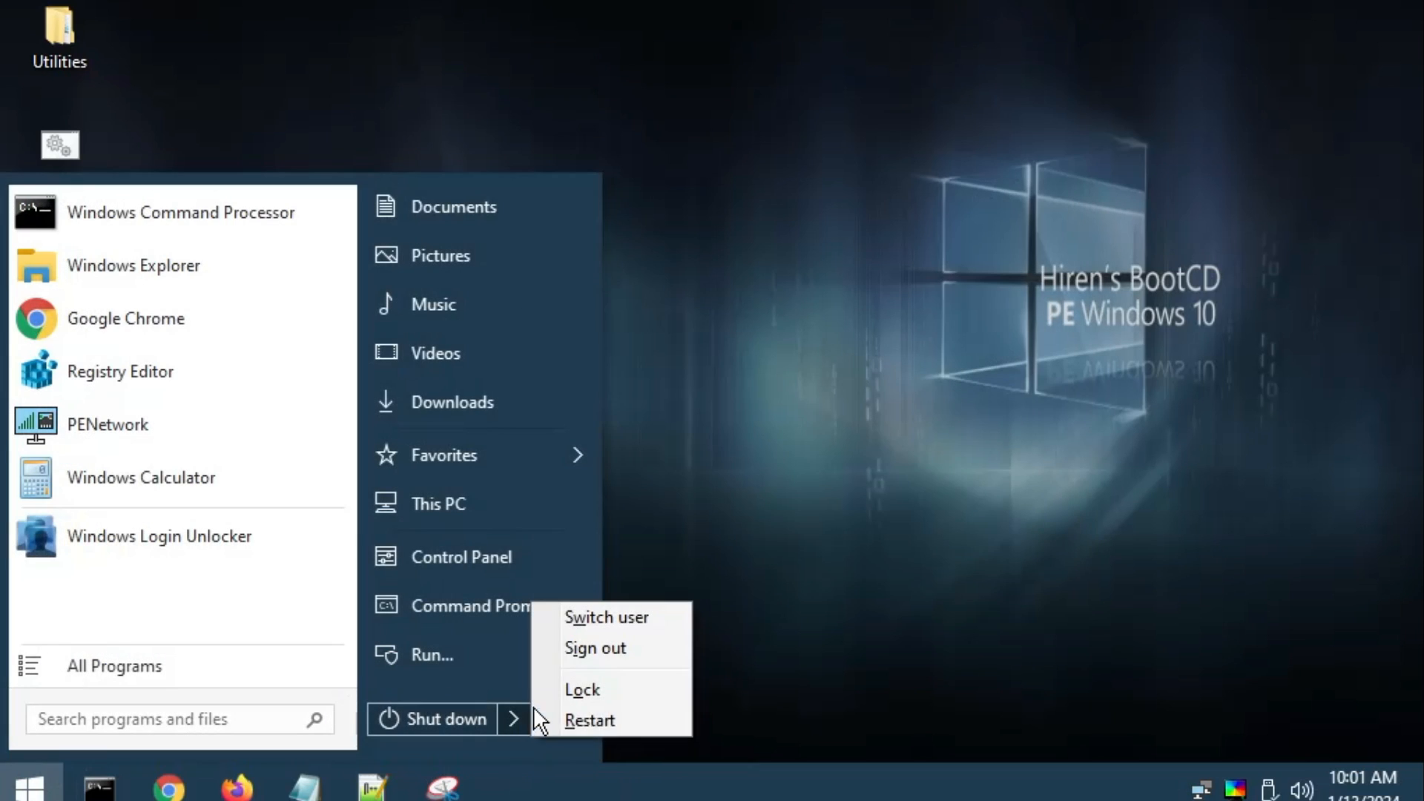
Restart the PC out of Hiren's BootCD PE and sign in to the Windows account without a password.
{"action": "left_click", "coordinate": [594, 717]}
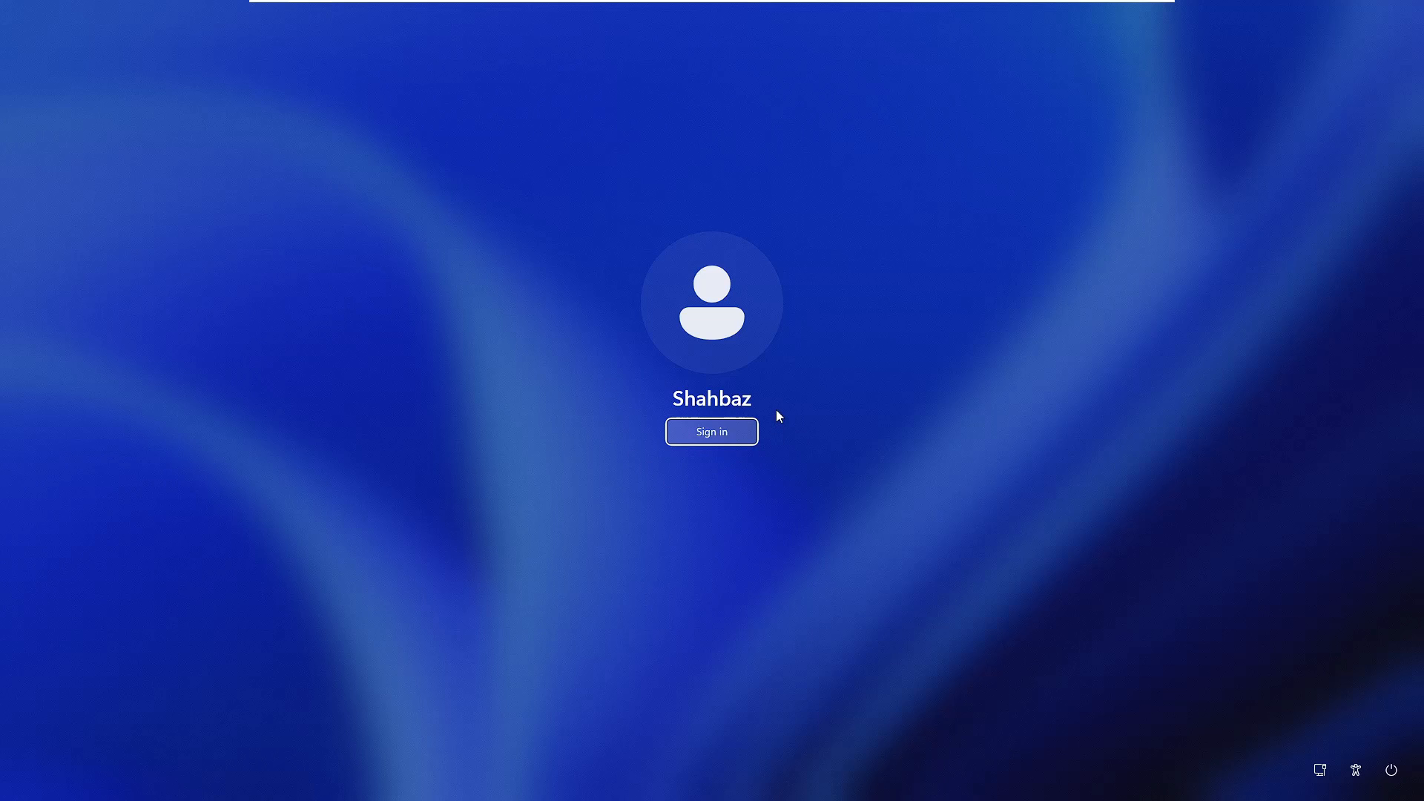
{"action": "left_click", "coordinate": [707, 437]}
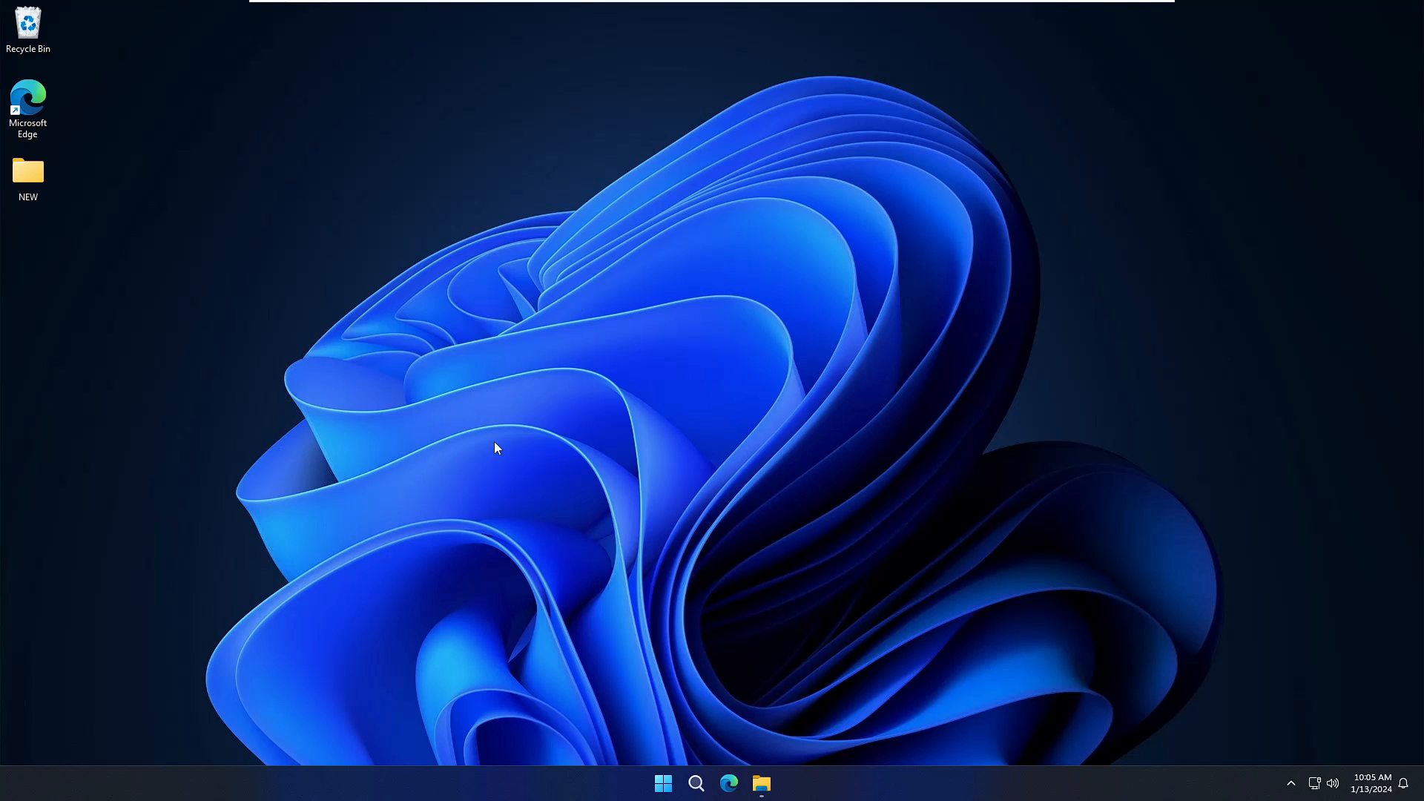
Open the Pictures folder in File Explorer and create a folder named Test 1 in it.
{"action": "mouse_move", "coordinate": [761, 783]}
{"action": "left_click", "coordinate": [808, 727]}
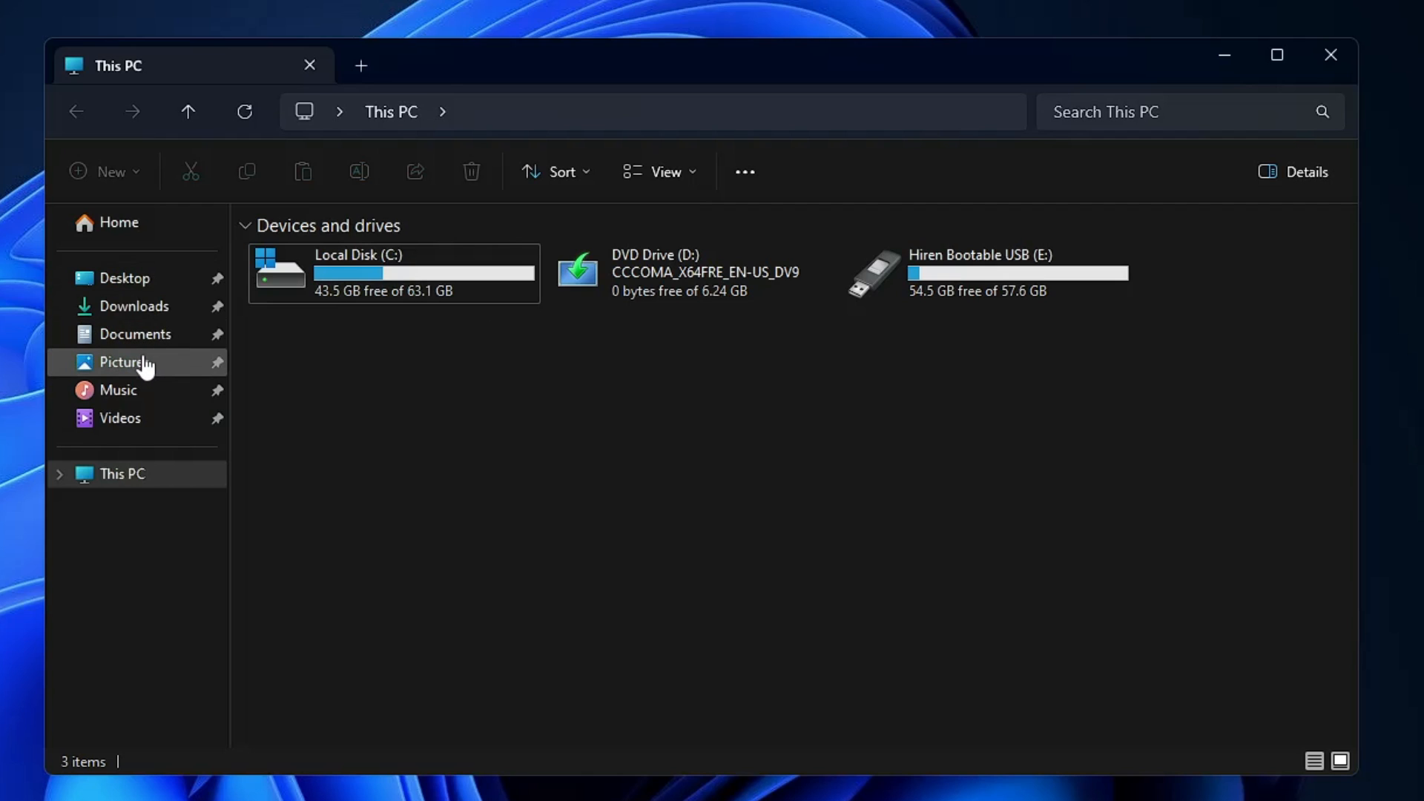
{"action": "left_click", "coordinate": [478, 384]}
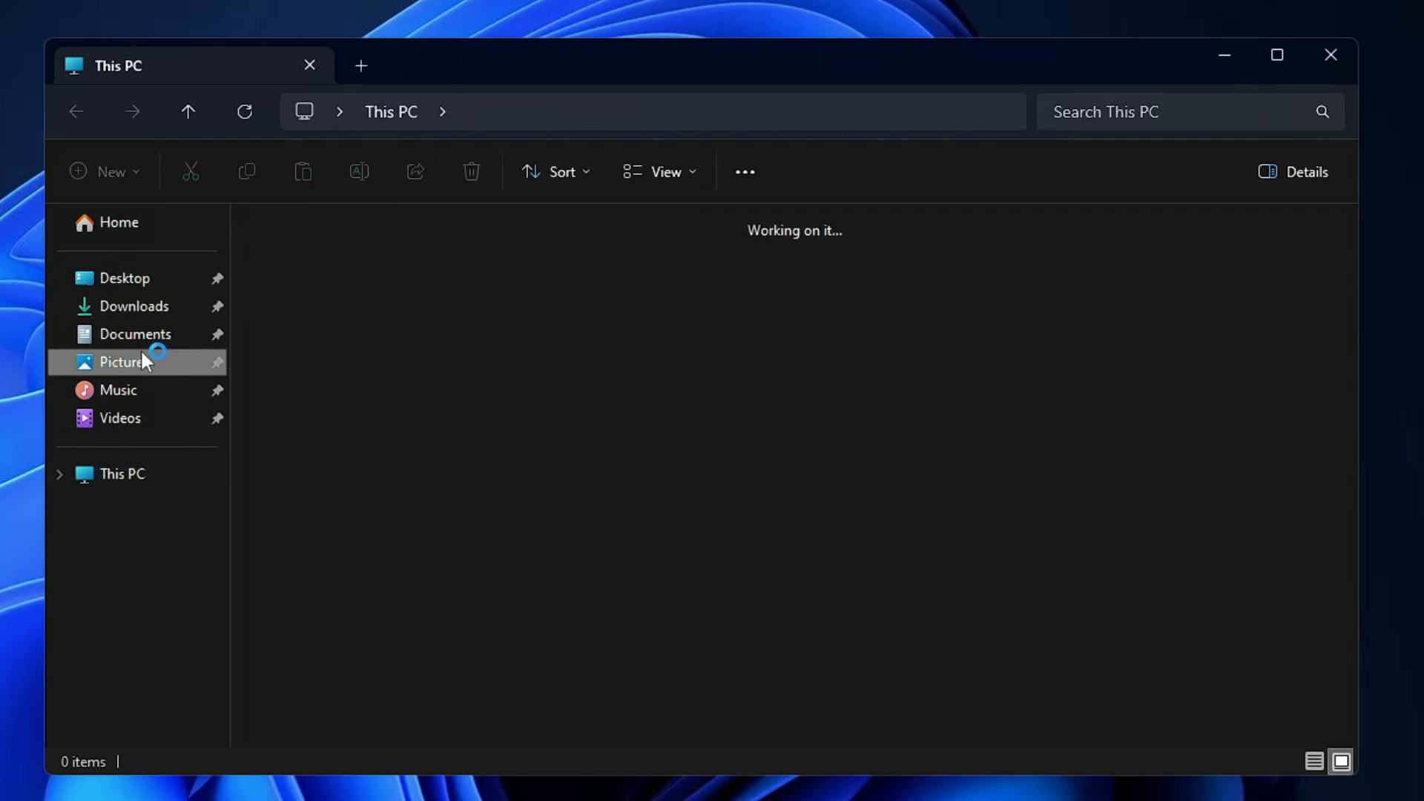
{"action": "right_click", "coordinate": [470, 439]}
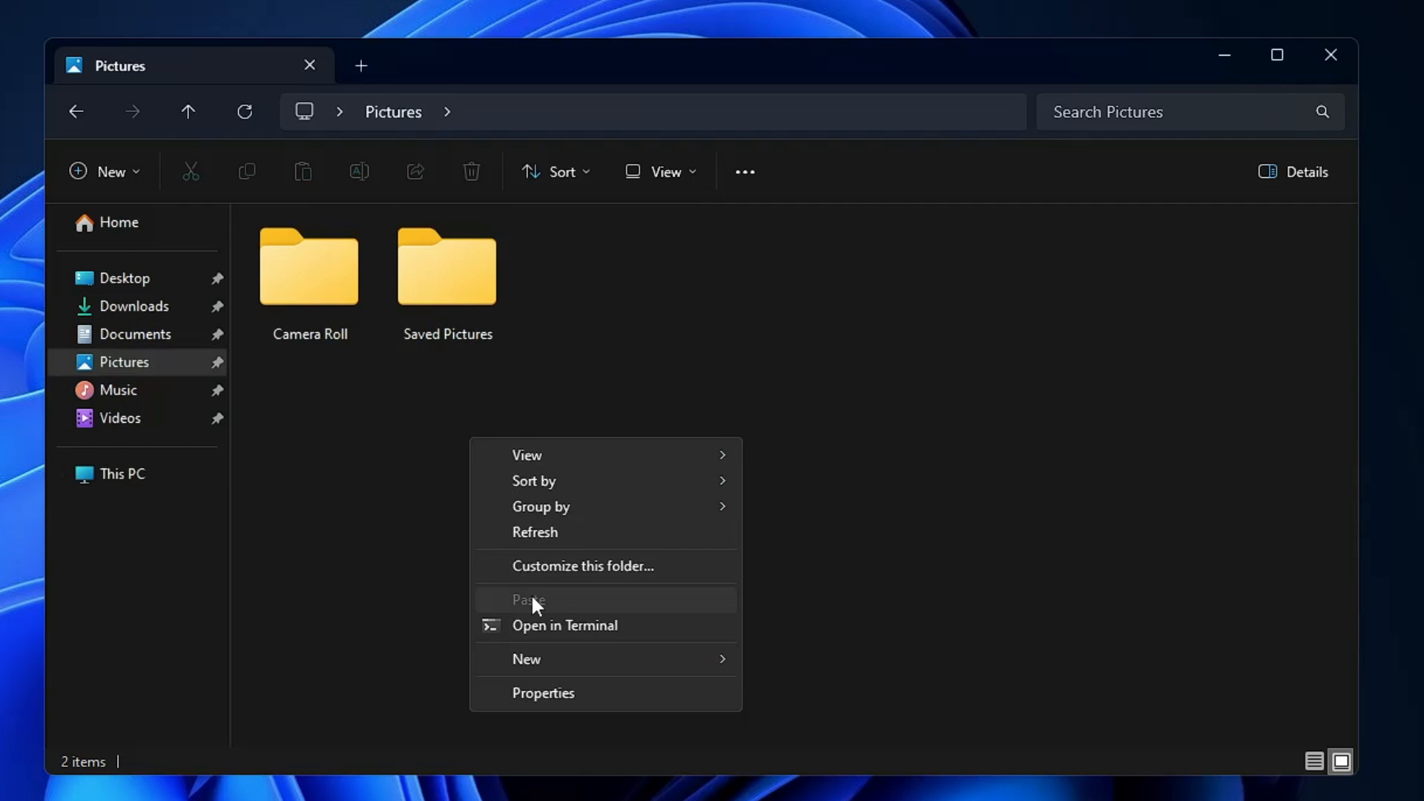
{"action": "mouse_move", "coordinate": [566, 662]}
{"action": "left_click", "coordinate": [806, 661]}
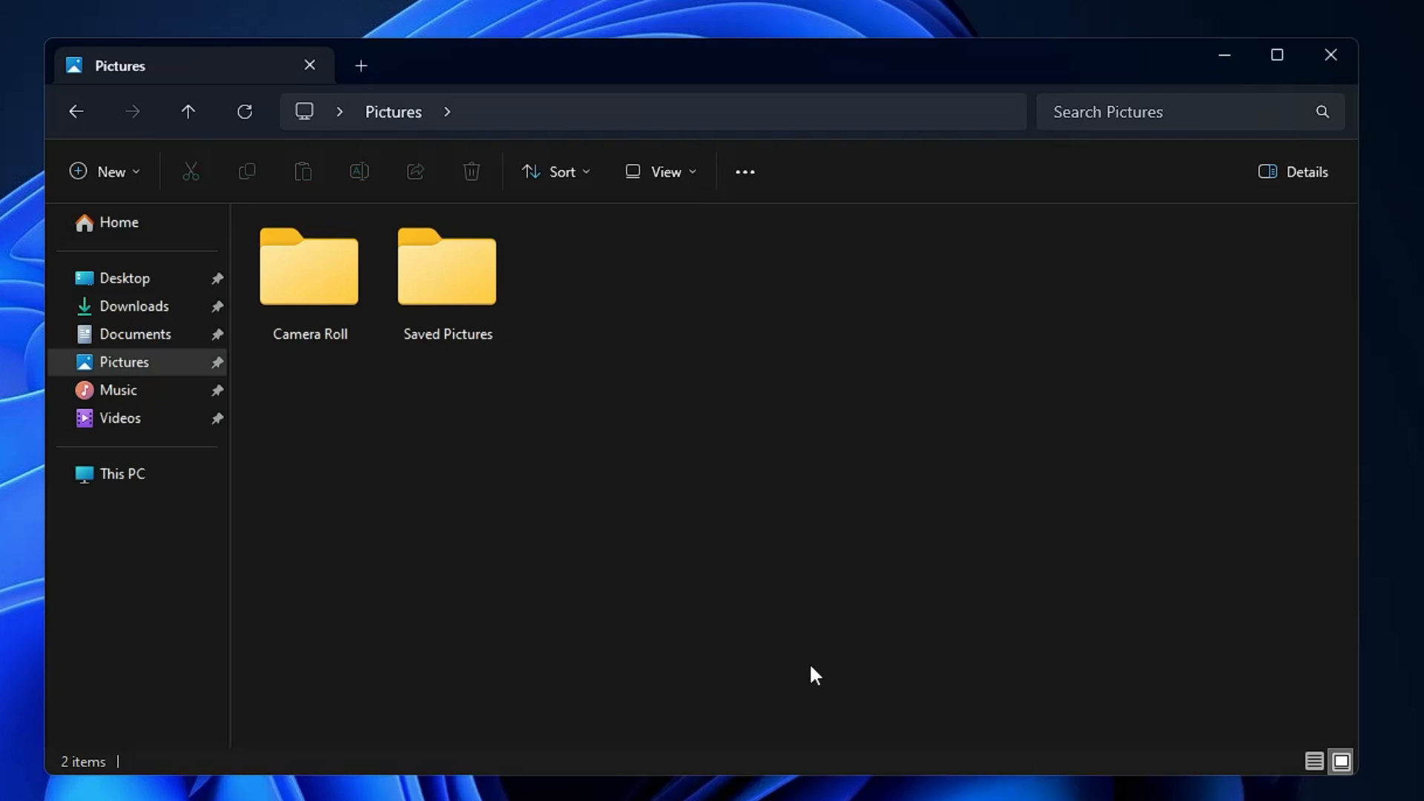
{"action": "type", "text": "Test 1"}
Create a second folder named Test 2 in Pictures and close File Explorer.
{"action": "right_click", "coordinate": [847, 398]}
{"action": "left_click", "coordinate": [756, 320]}
{"action": "right_click", "coordinate": [756, 321]}
{"action": "mouse_move", "coordinate": [852, 543]}
{"action": "left_click", "coordinate": [1083, 547]}
{"action": "type", "text": "Test 2"}
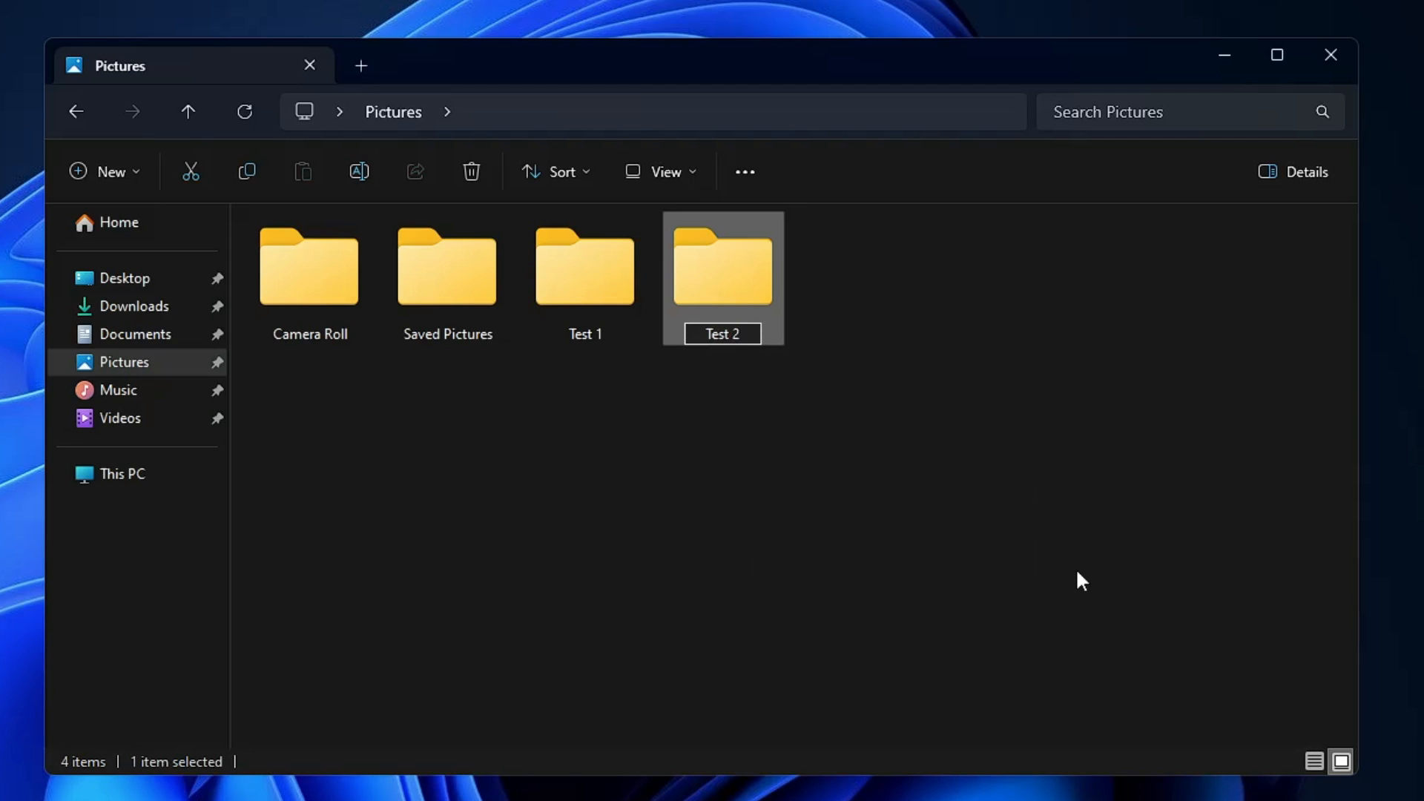
{"action": "left_click", "coordinate": [1029, 554]}
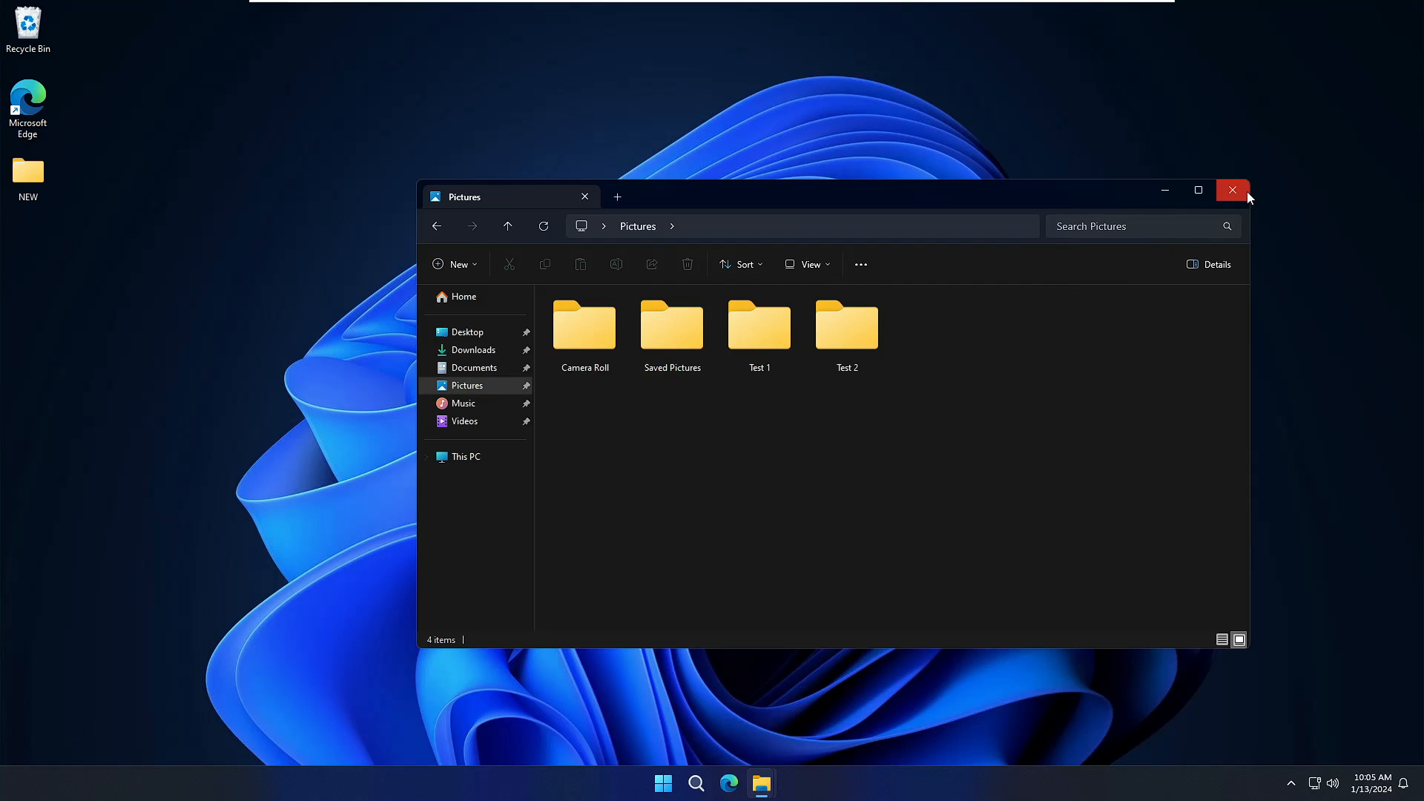
{"action": "left_click", "coordinate": [1247, 191]}
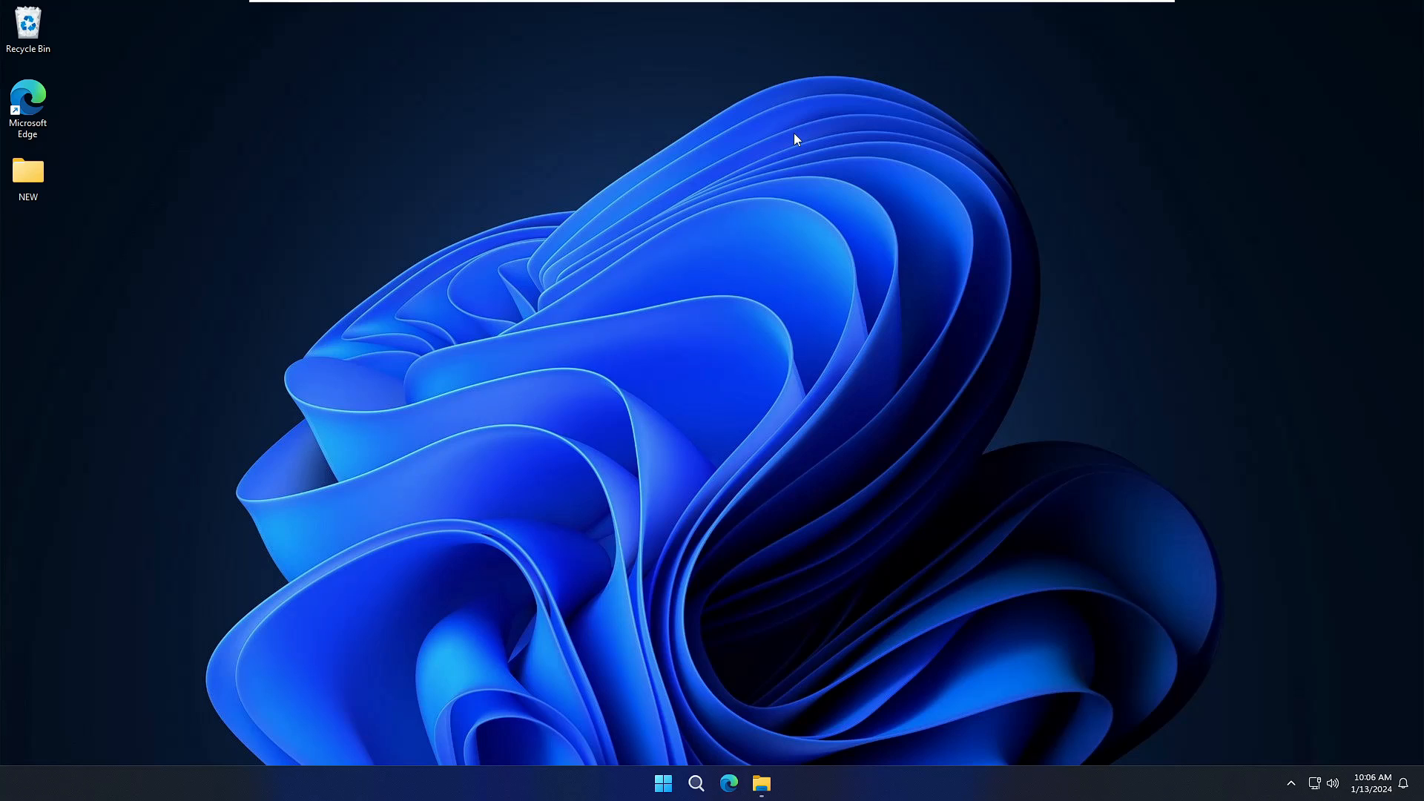
Boot the PC into Hiren's BootCD PE again from the EFI USB Device entry.
{"action": "key", "text": "Down"}
{"action": "key", "text": "Down"}
{"action": "key", "text": "Down"}
{"action": "key", "text": "Down"}
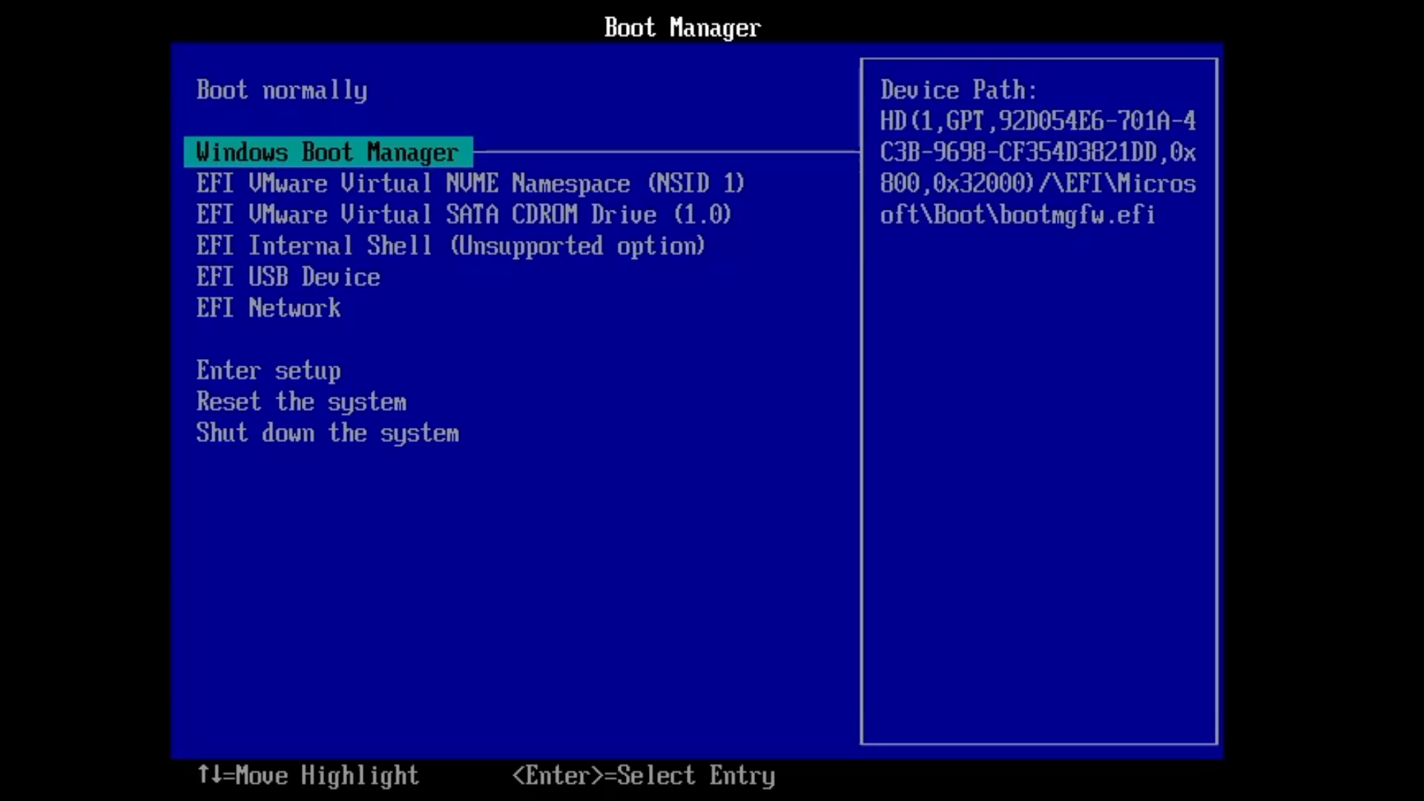
{"action": "key", "text": "Down"}
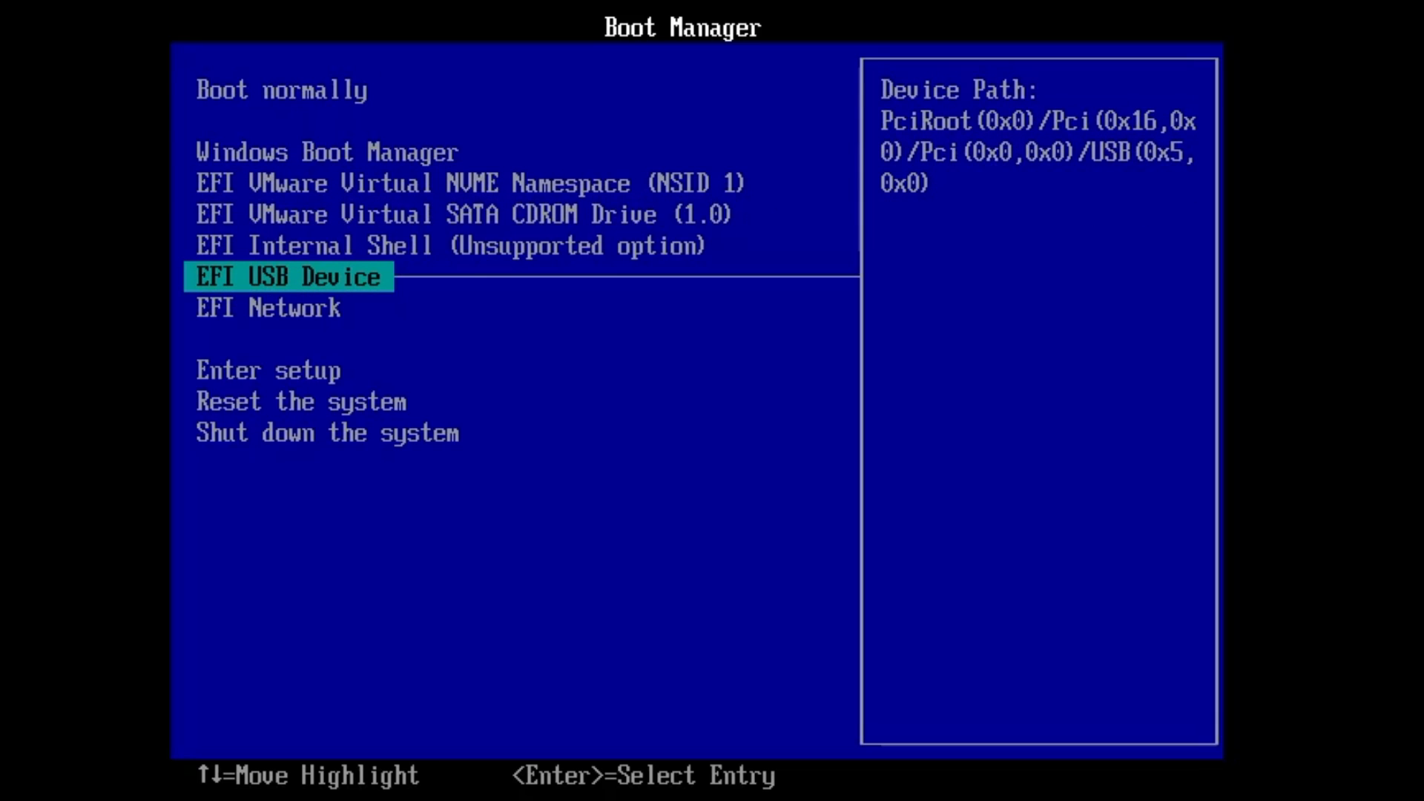
{"action": "key", "text": "Return"}
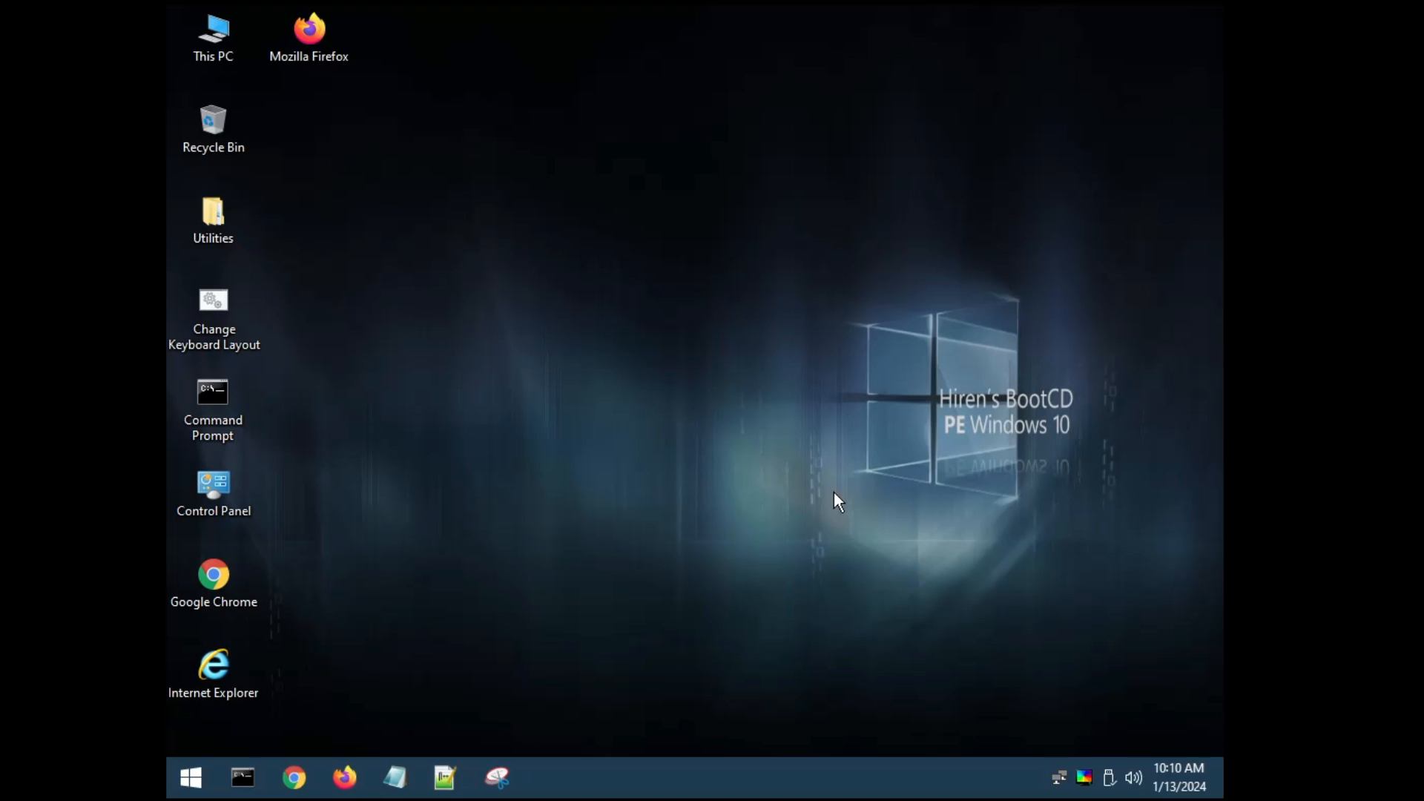
Browse from This PC through Local Disk (C:) and Users to the Pictures folder of the Windows account's user profile.
{"action": "double_click", "coordinate": [231, 56]}
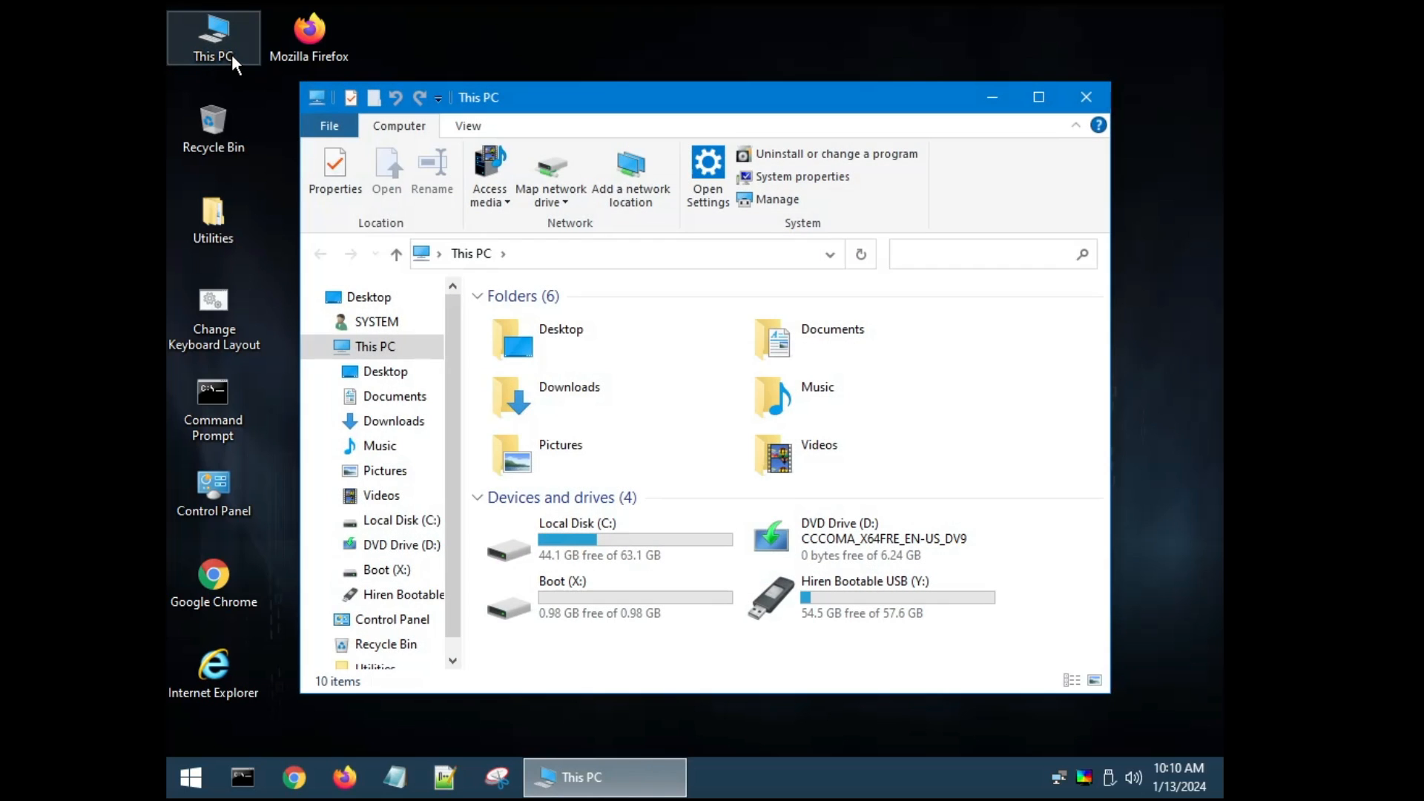
{"action": "left_click_drag", "start_coordinate": [656, 102], "coordinate": [714, 78]}
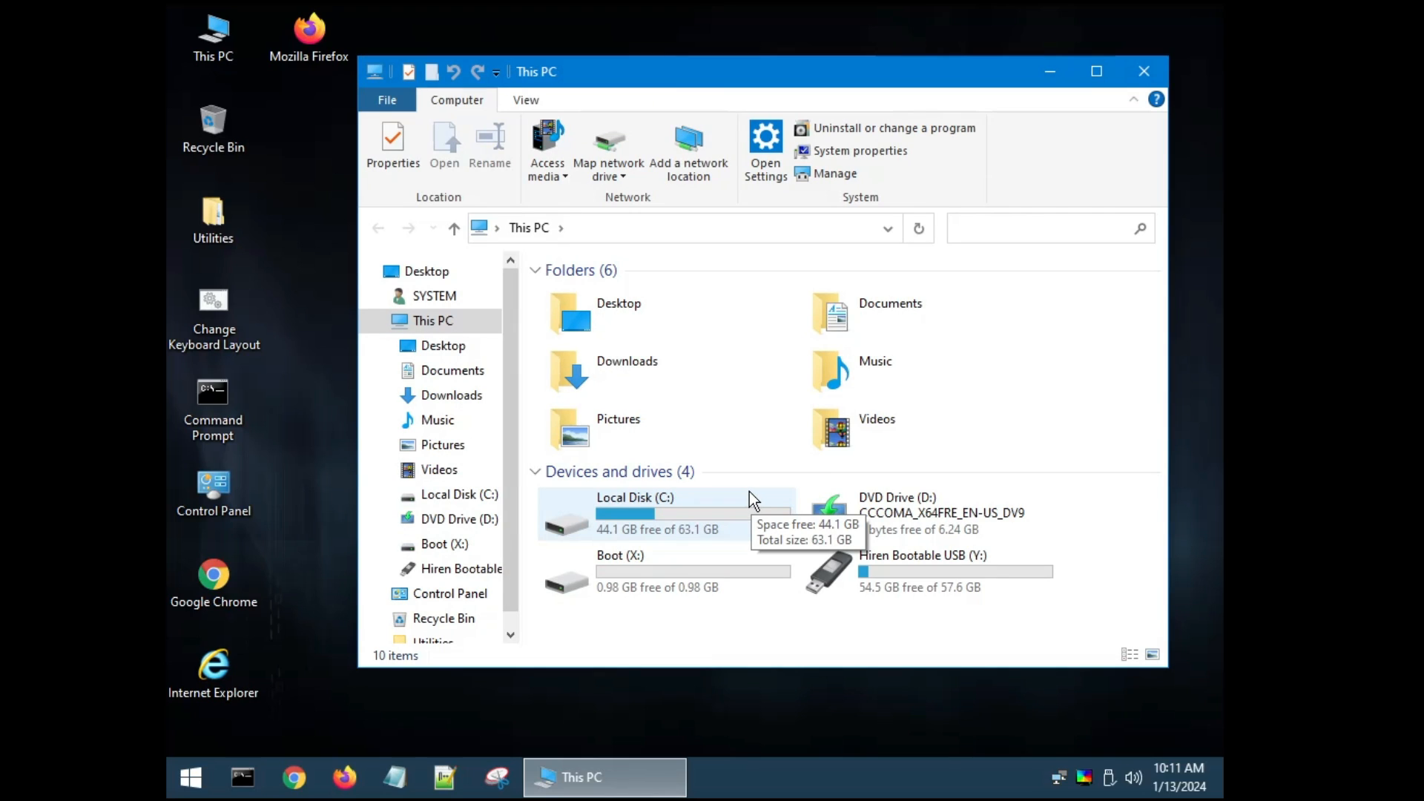
{"action": "double_click", "coordinate": [662, 507]}
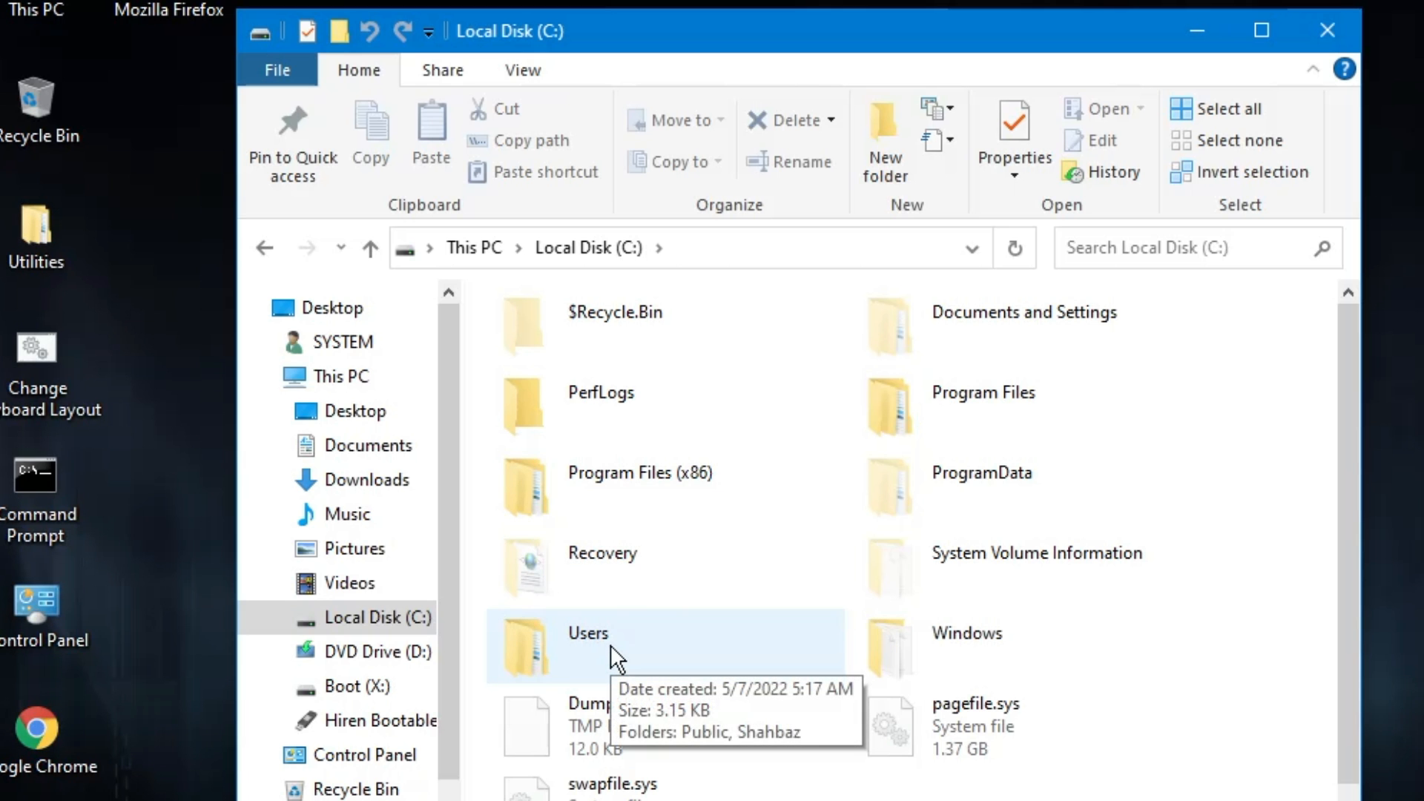
{"action": "double_click", "coordinate": [612, 638]}
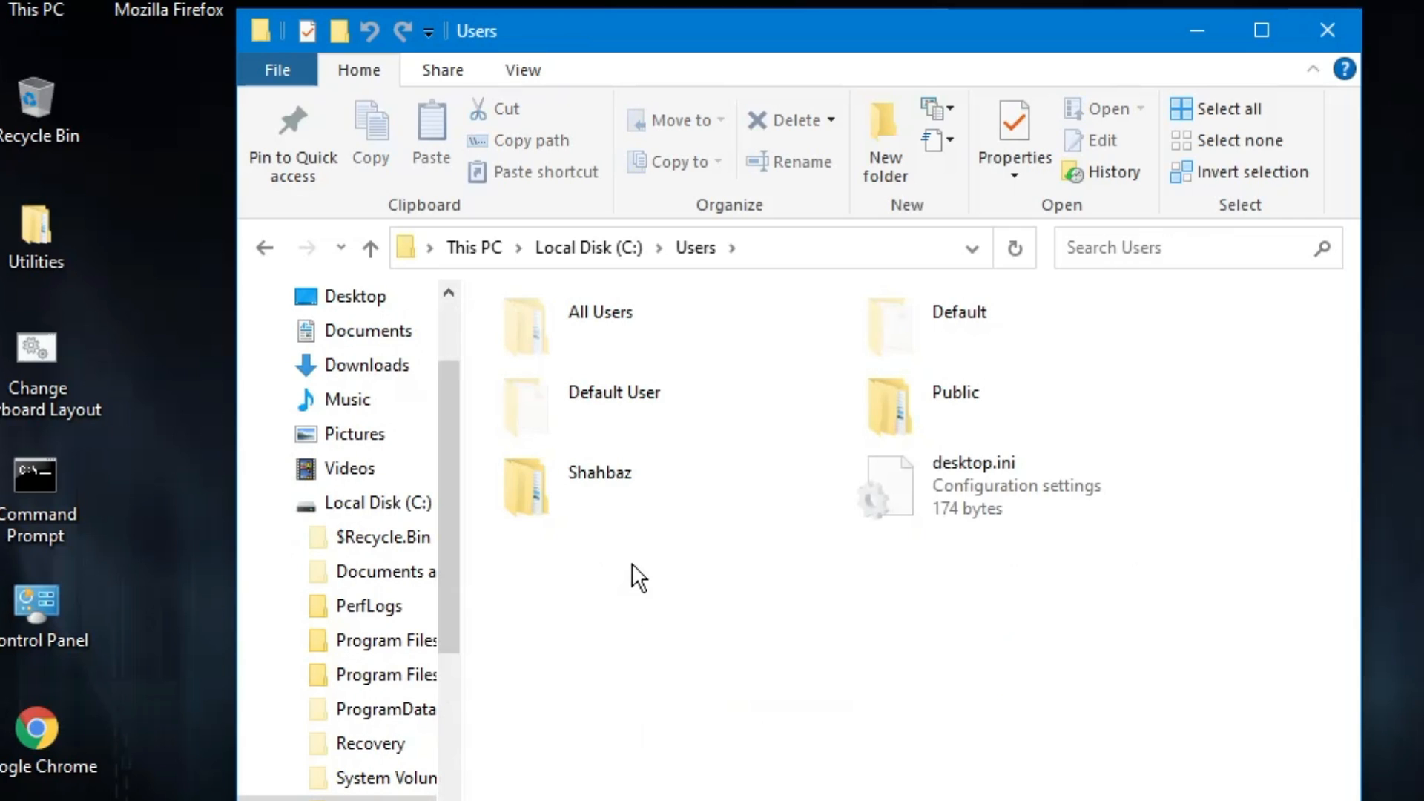
{"action": "left_click", "coordinate": [572, 505]}
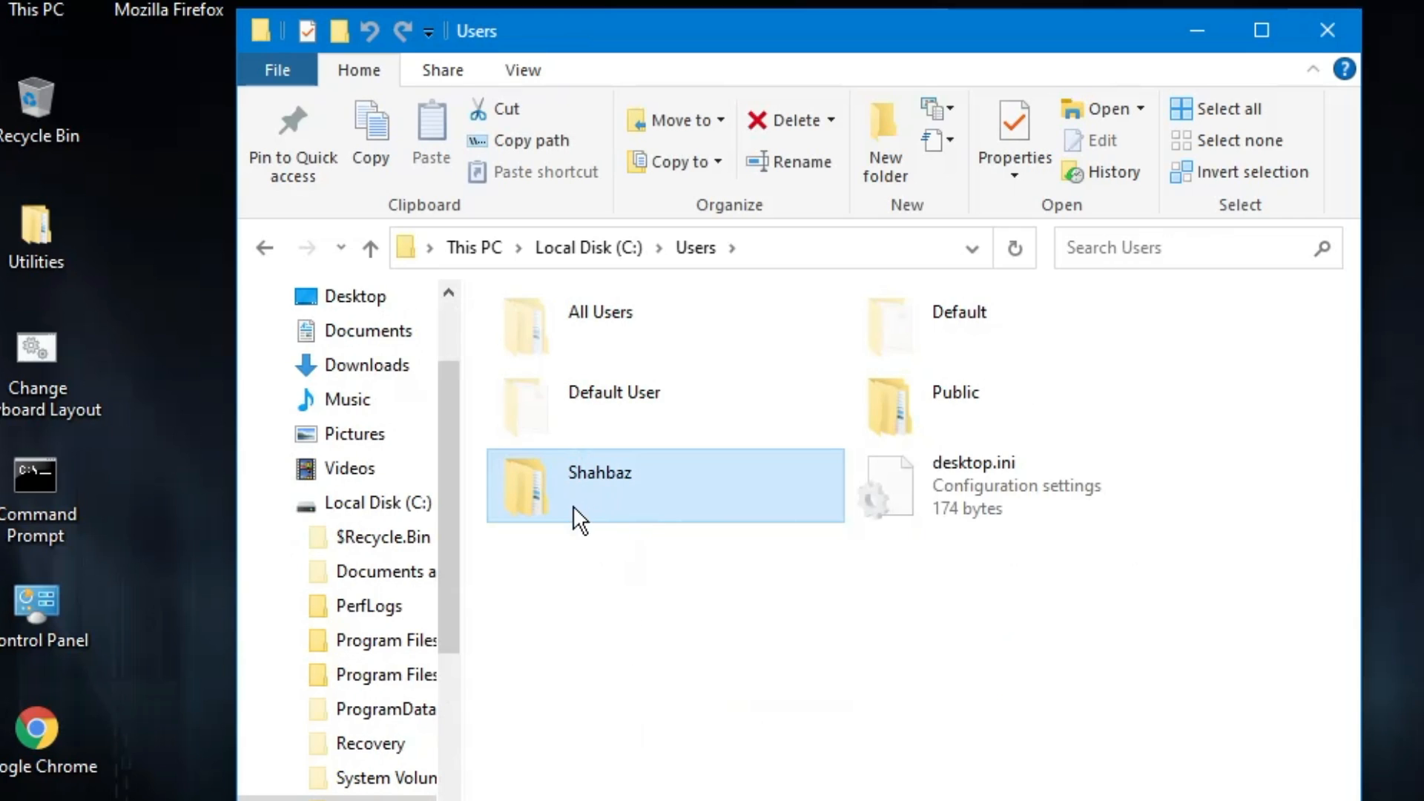
{"action": "double_click", "coordinate": [607, 484]}
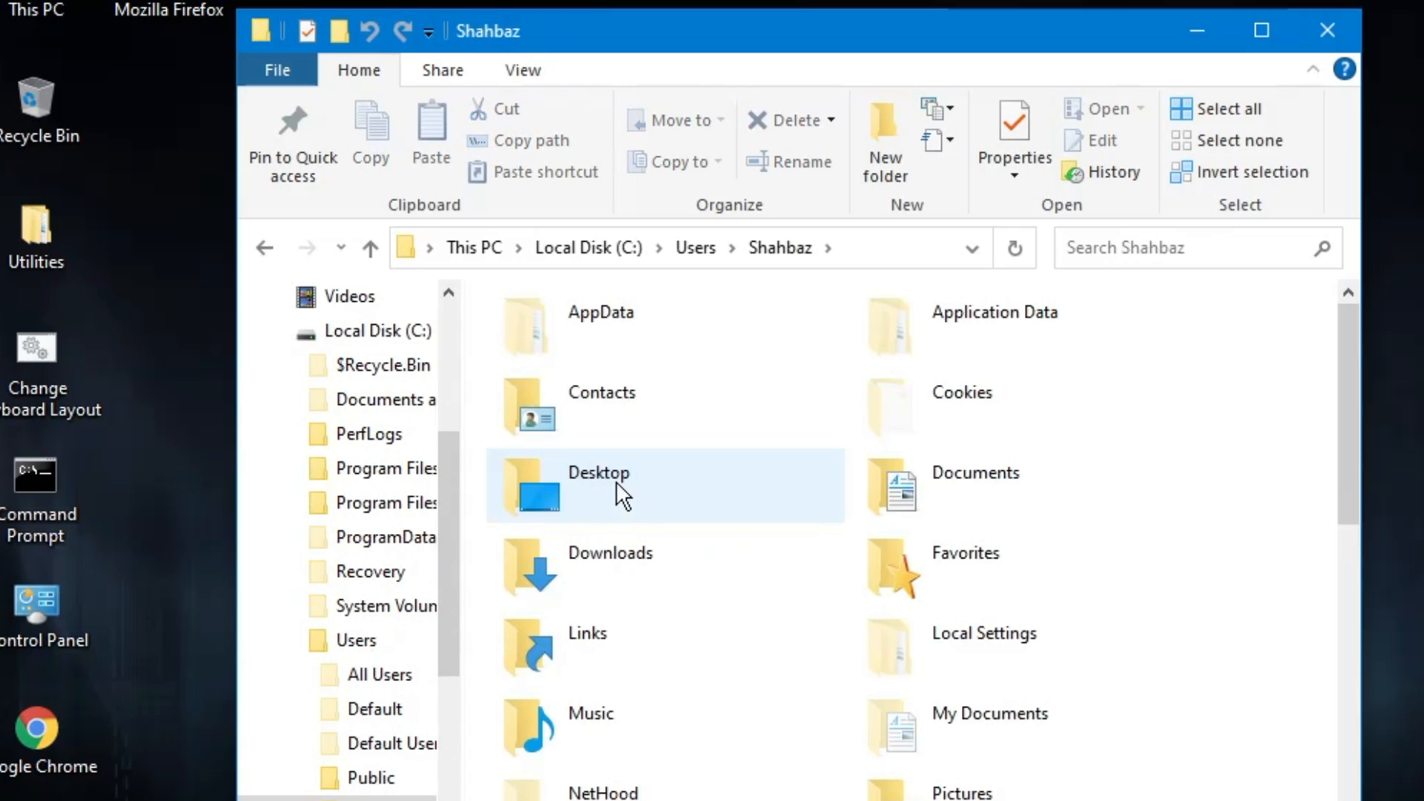
{"action": "scroll", "coordinate": [764, 488], "scroll_direction": "down", "scroll_amount": 2}
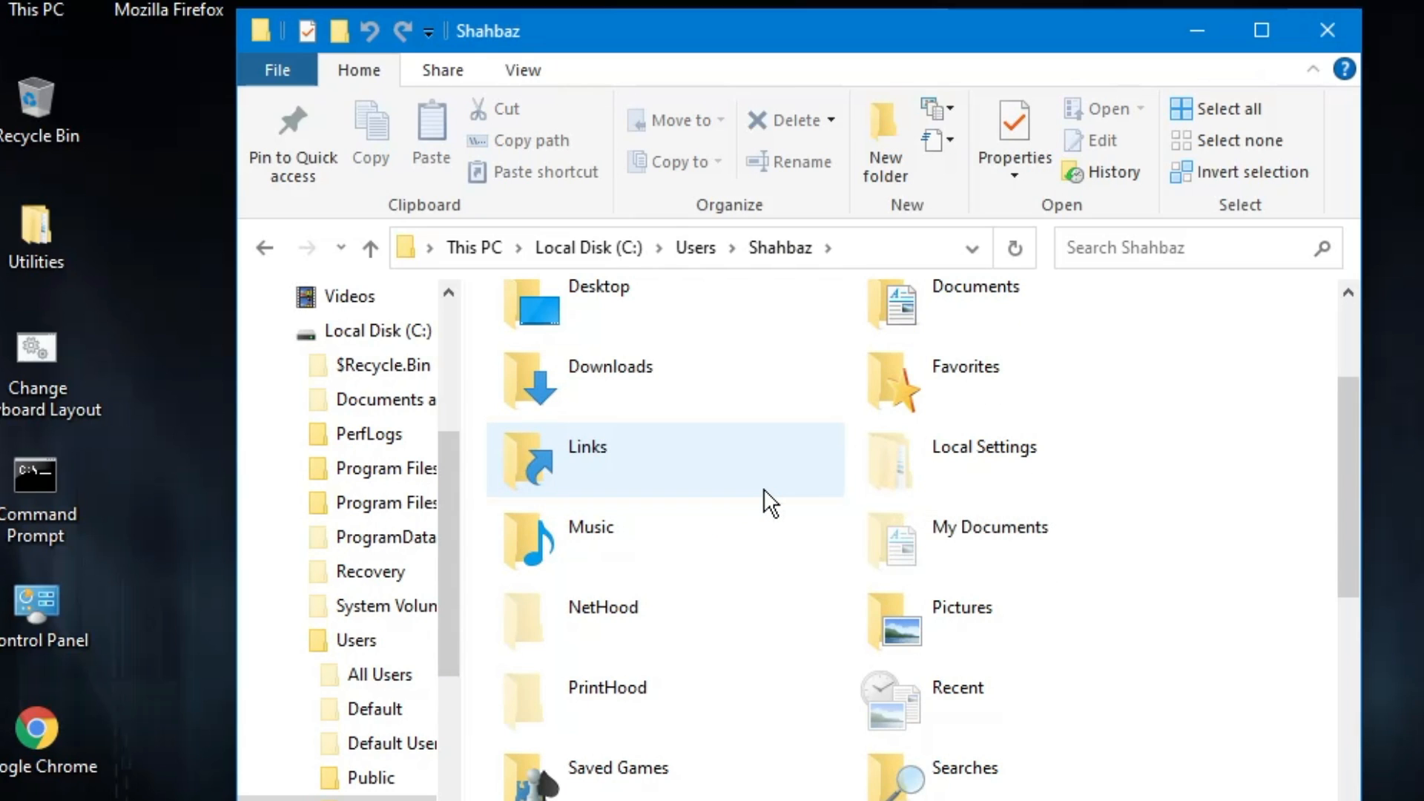
{"action": "double_click", "coordinate": [937, 618]}
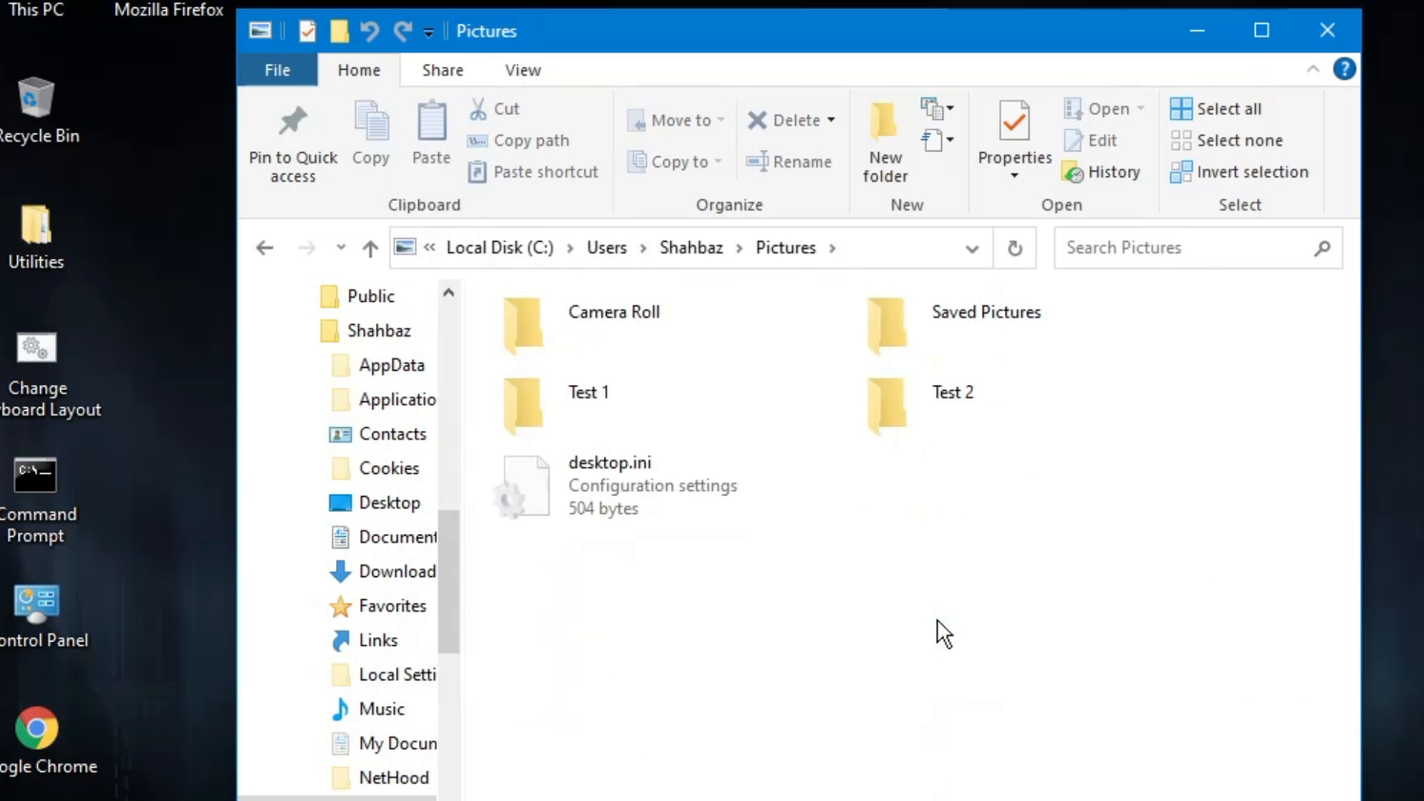
Move the Test 1 and Test 2 folders from Pictures to the Recycle Bin, confirming the deletion.
{"action": "left_click", "coordinate": [933, 392]}
{"action": "left_click", "coordinate": [599, 400]}
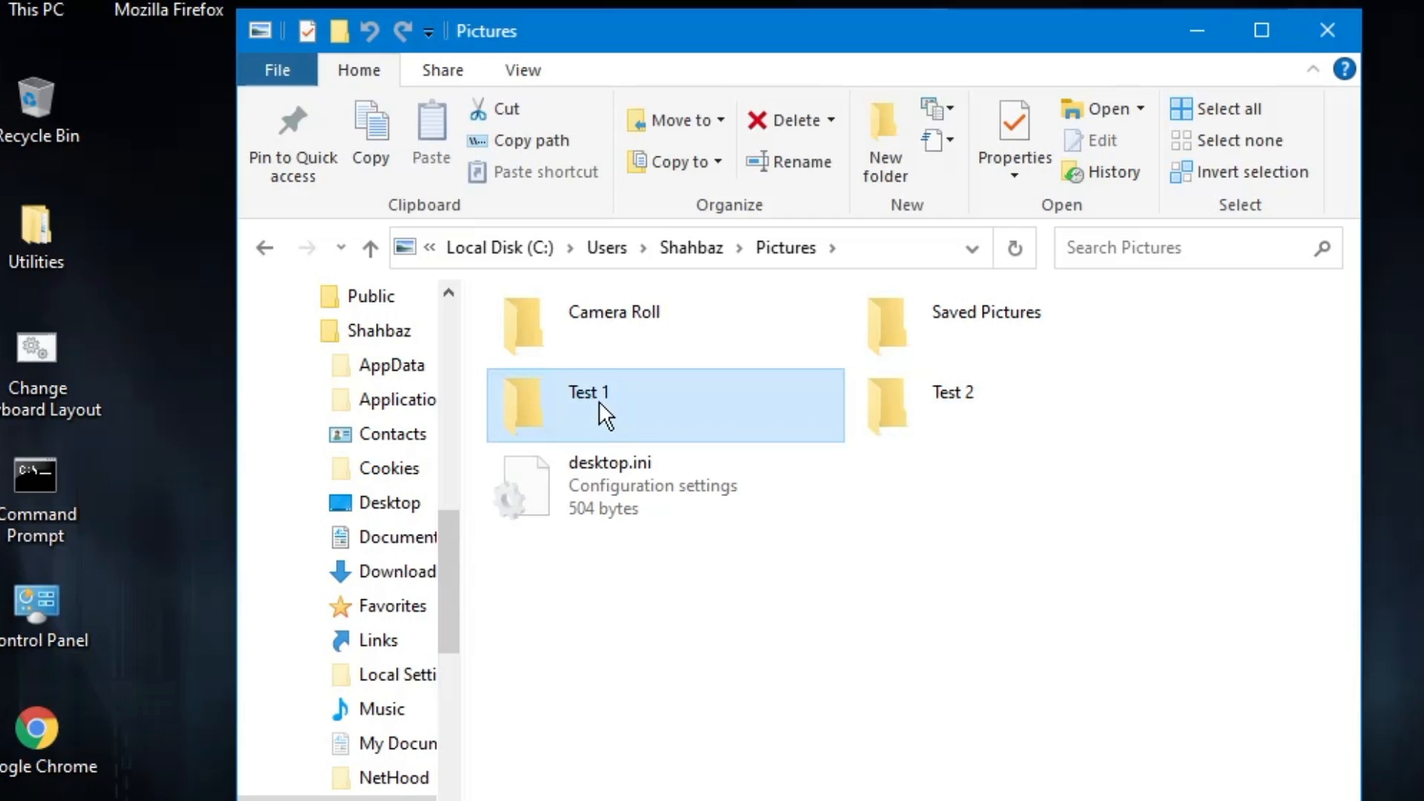
{"action": "left_click", "coordinate": [924, 399]}
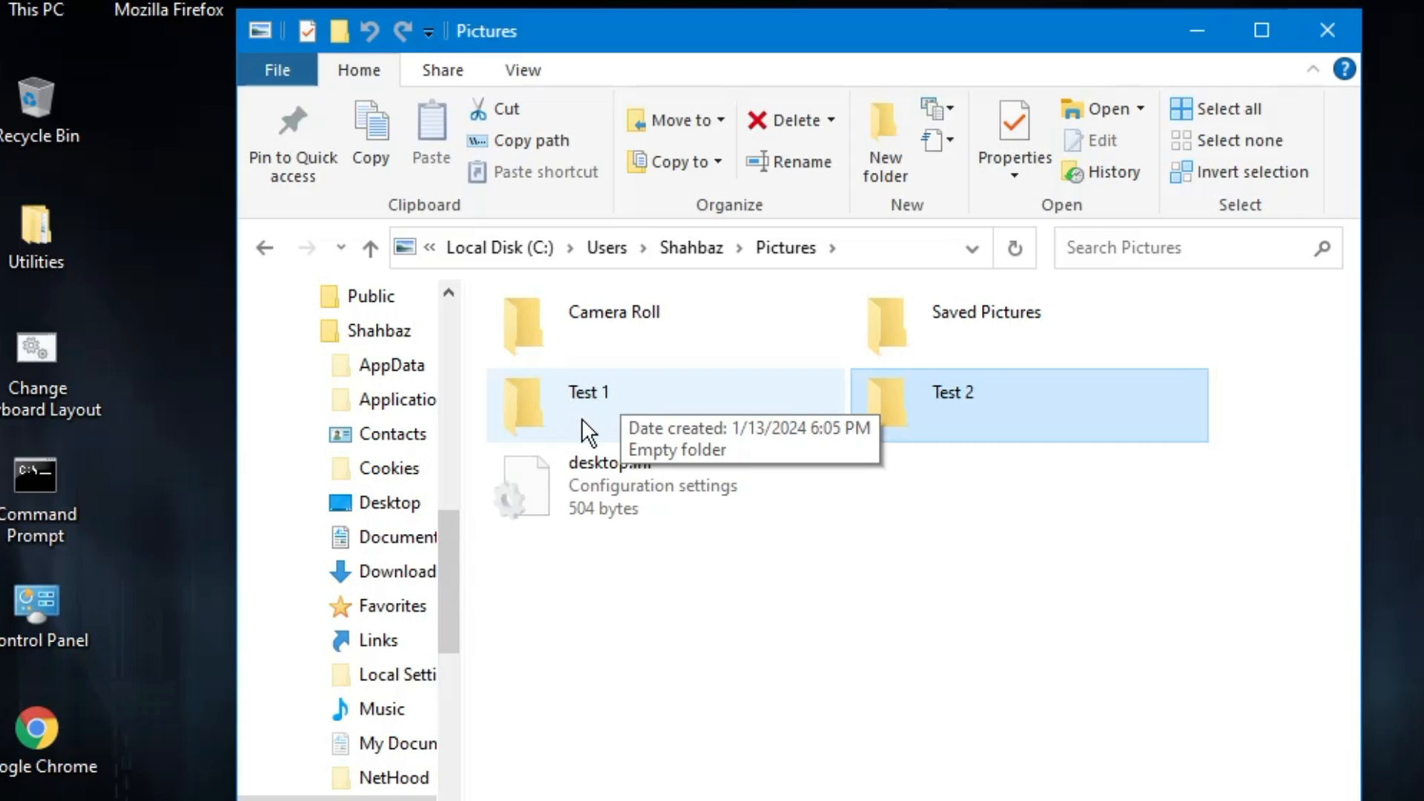
{"action": "left_click", "coordinate": [616, 409]}
{"action": "left_click", "coordinate": [904, 410]}
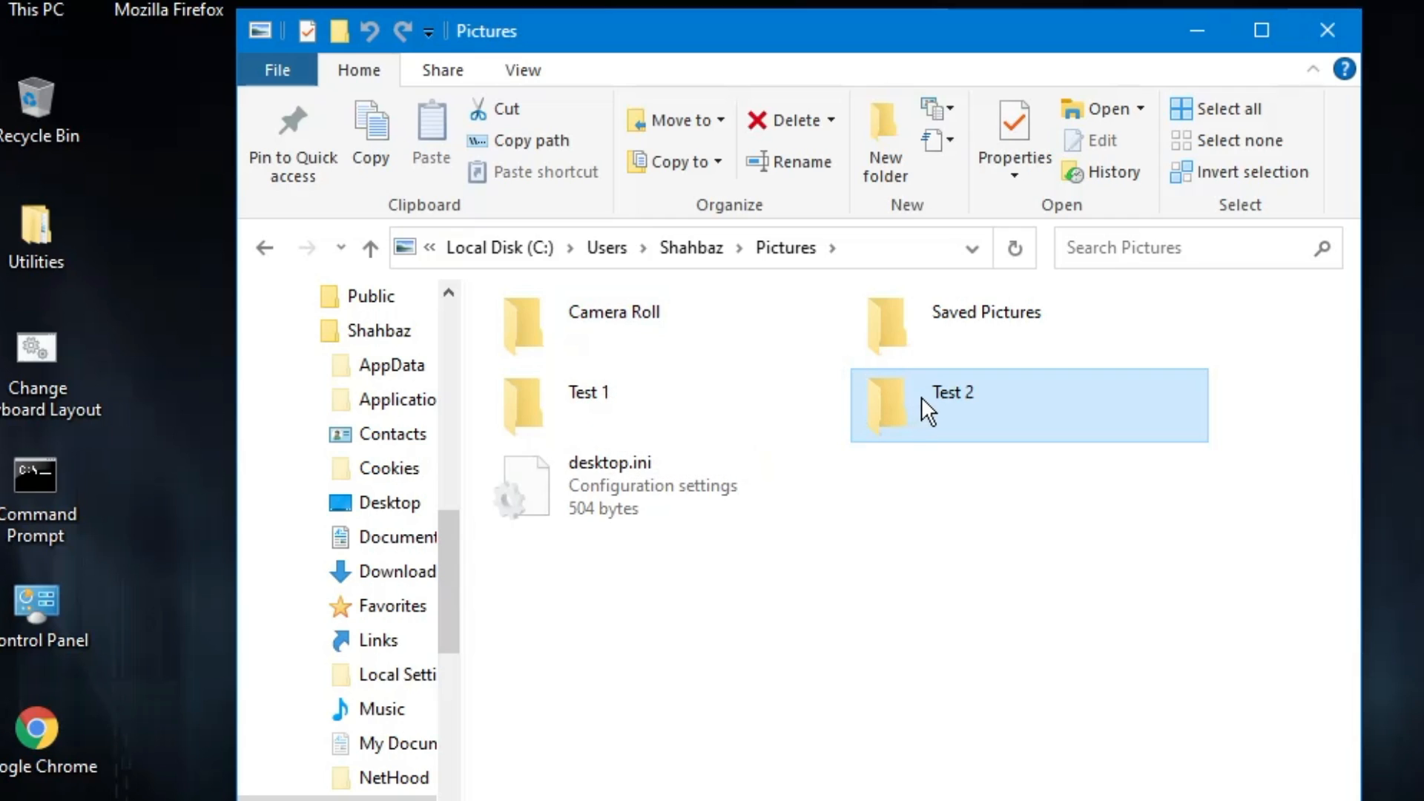
{"action": "left_click", "coordinate": [522, 374]}
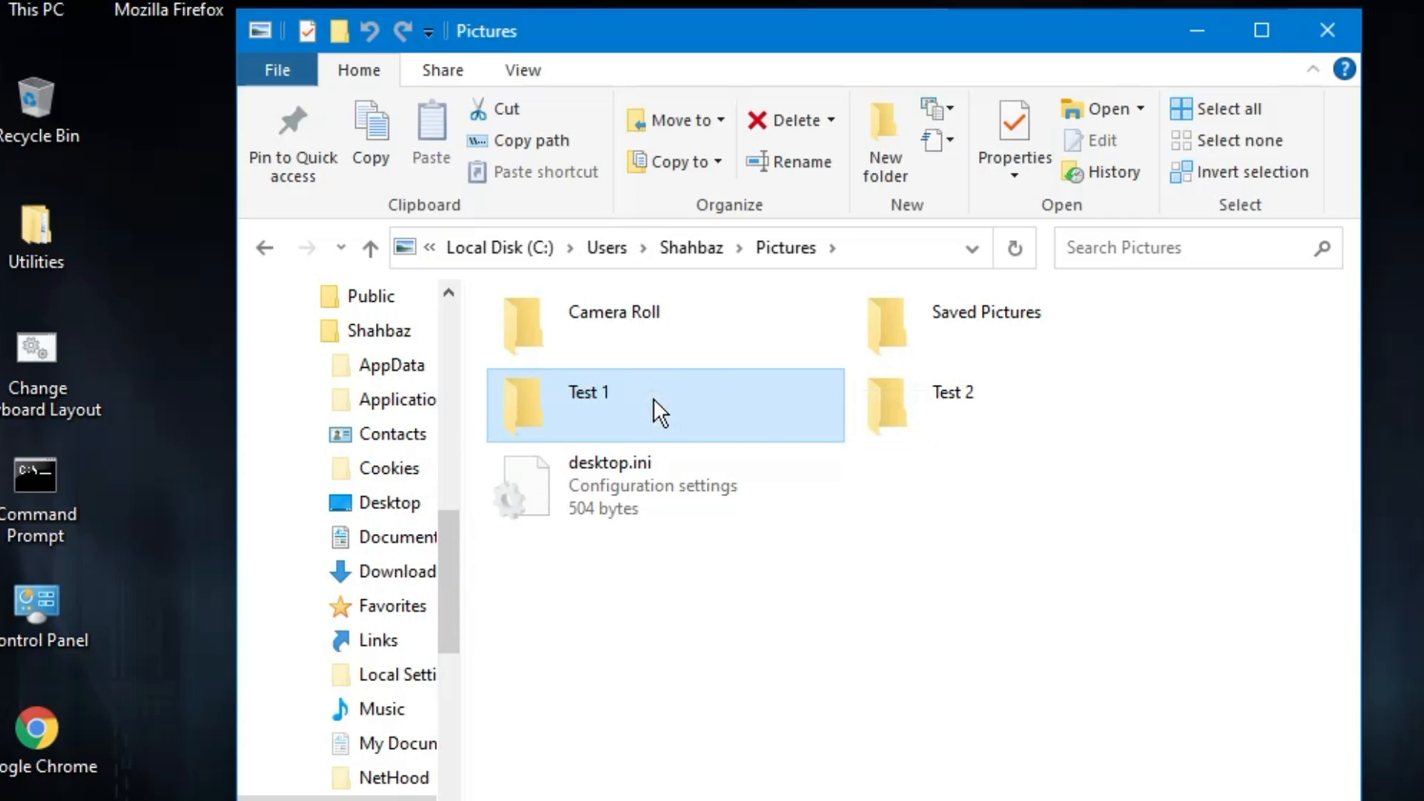
{"action": "key", "text": "shift+Right"}
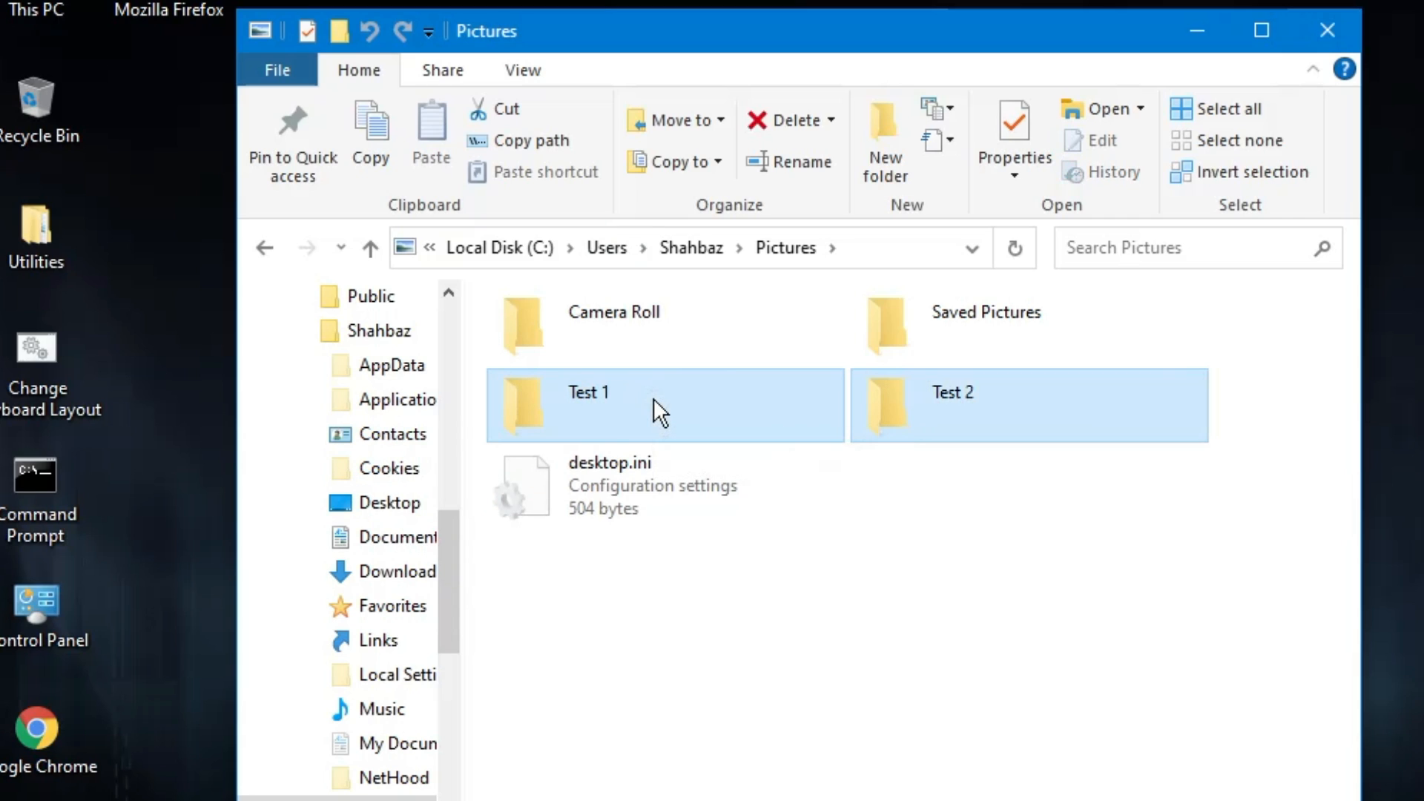
{"action": "key", "text": "Delete"}
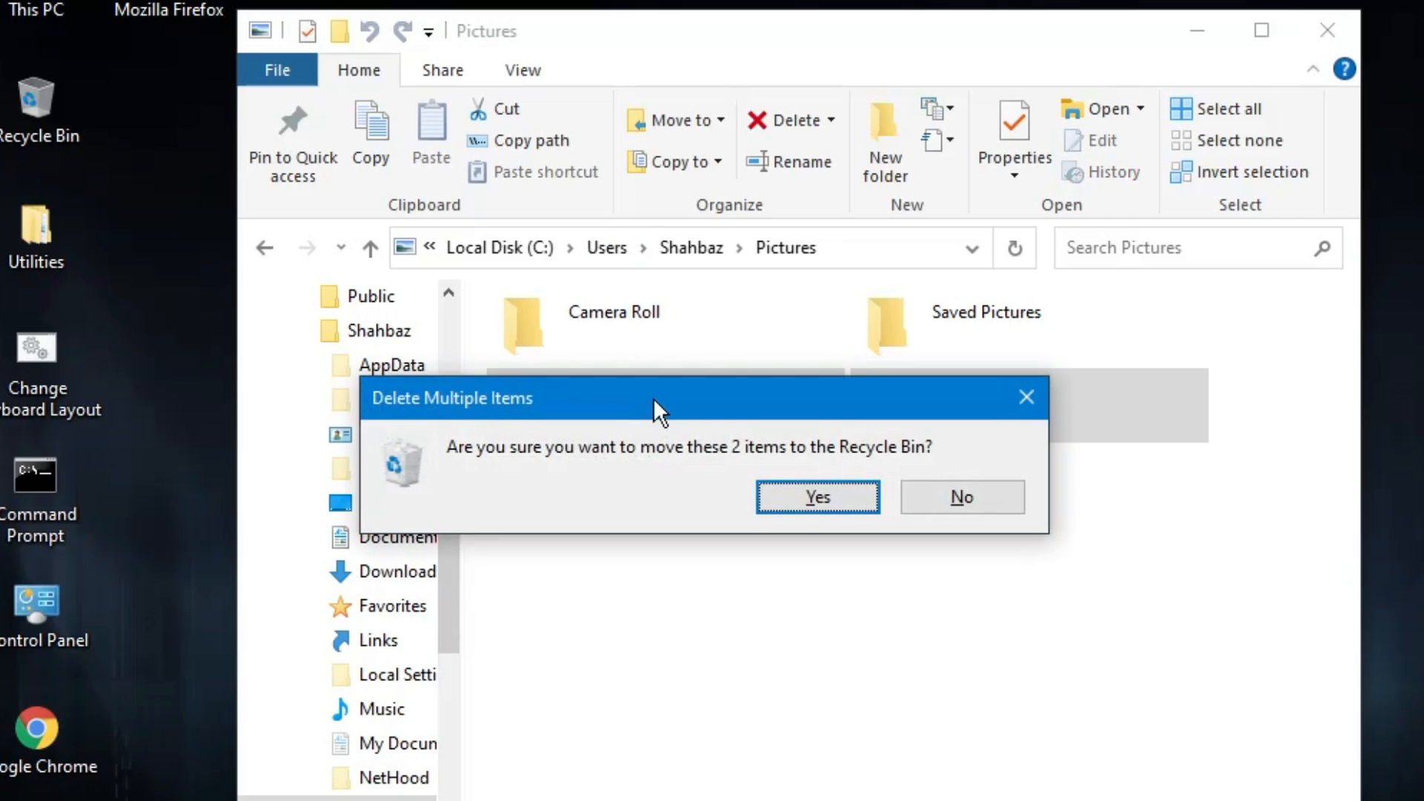
{"action": "left_click", "coordinate": [792, 497]}
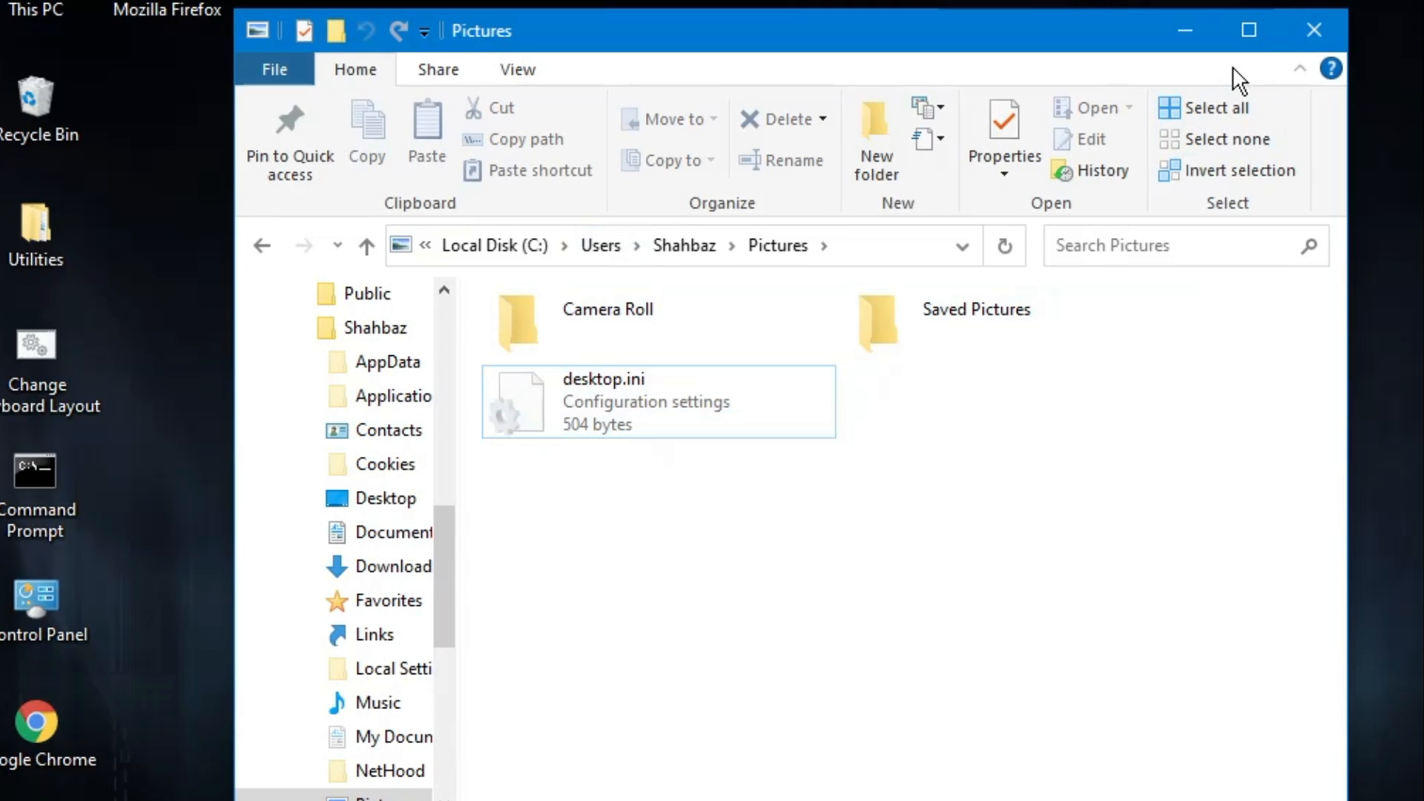
Close the Pictures window and permanently delete the Test 1 and Test 2 folders from the Recycle Bin, closing it when finished.
{"action": "left_click", "coordinate": [1314, 29]}
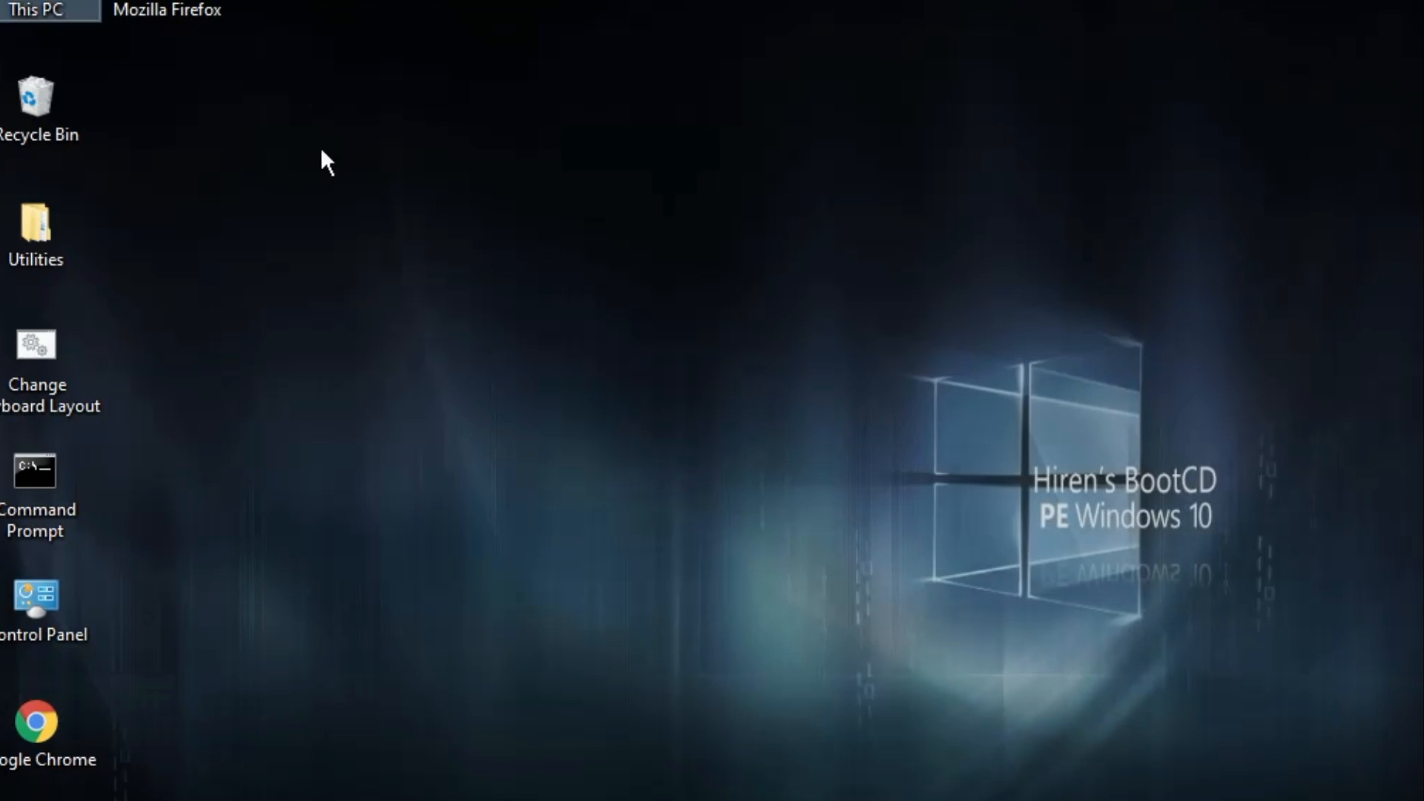
{"action": "double_click", "coordinate": [42, 108]}
{"action": "left_click_drag", "start_coordinate": [555, 451], "coordinate": [471, 357]}
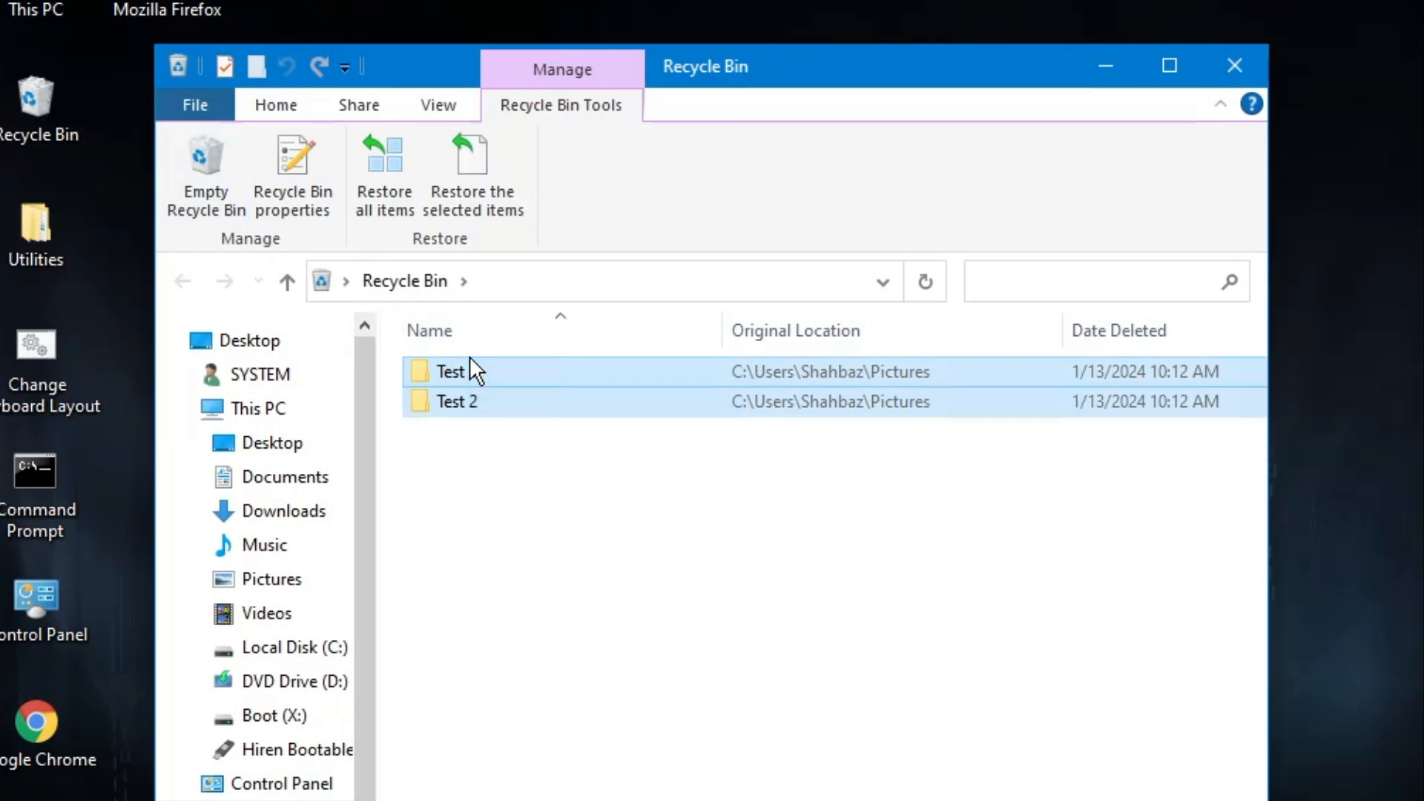
{"action": "right_click", "coordinate": [518, 390]}
{"action": "left_click", "coordinate": [589, 492]}
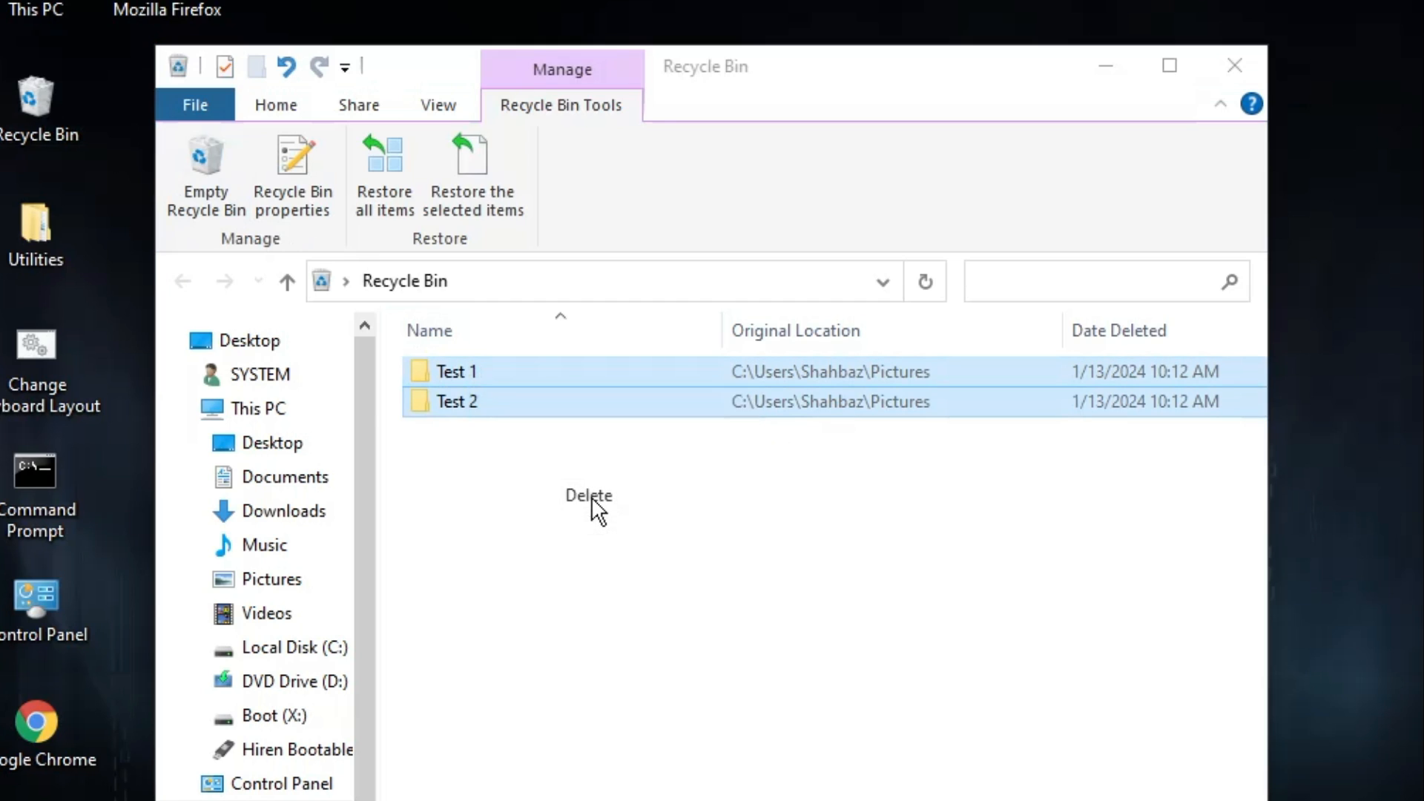
{"action": "left_click", "coordinate": [832, 500]}
{"action": "left_click", "coordinate": [1235, 65]}
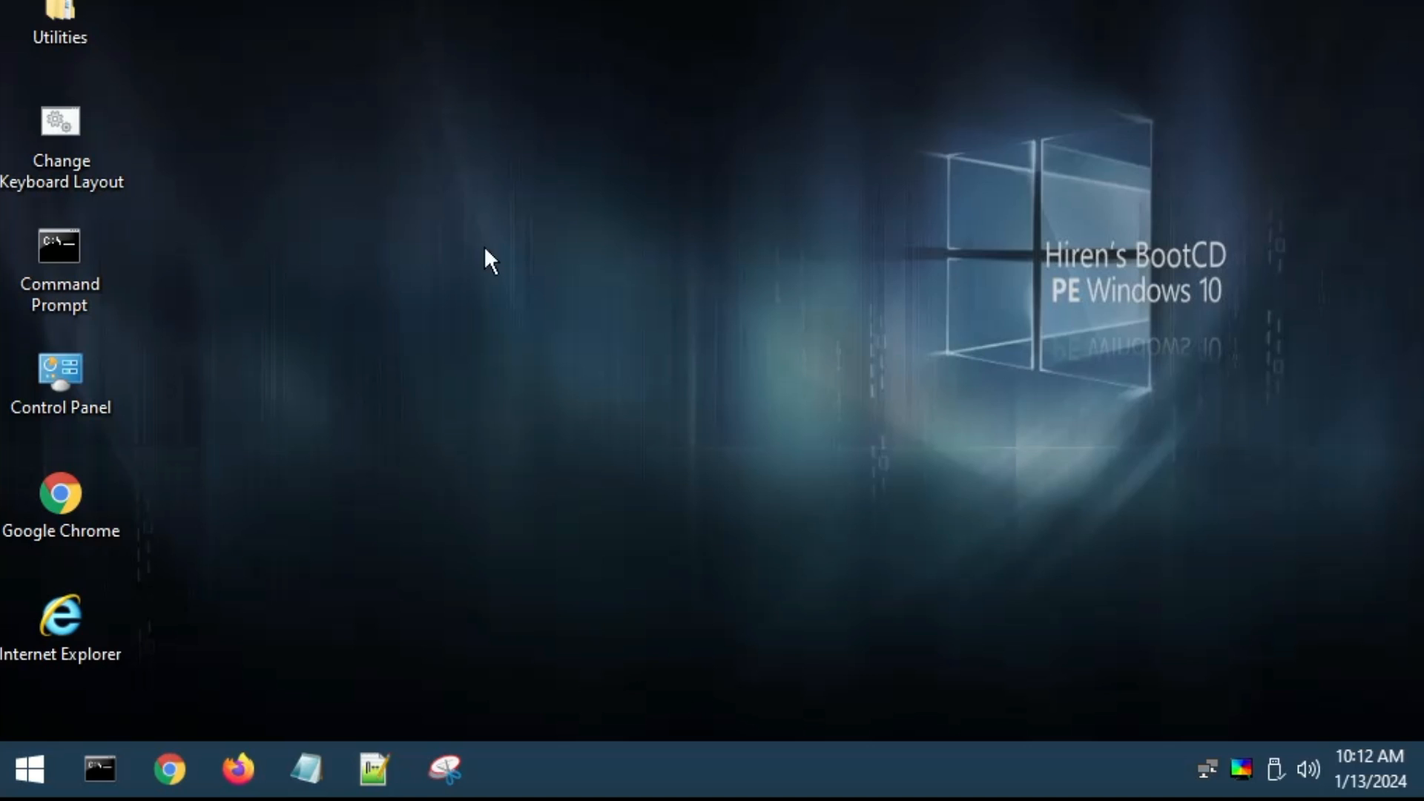
Launch Recuva from the Data Recovery programs under Hard Disk Tools and decline the new version download.
{"action": "left_click", "coordinate": [33, 764]}
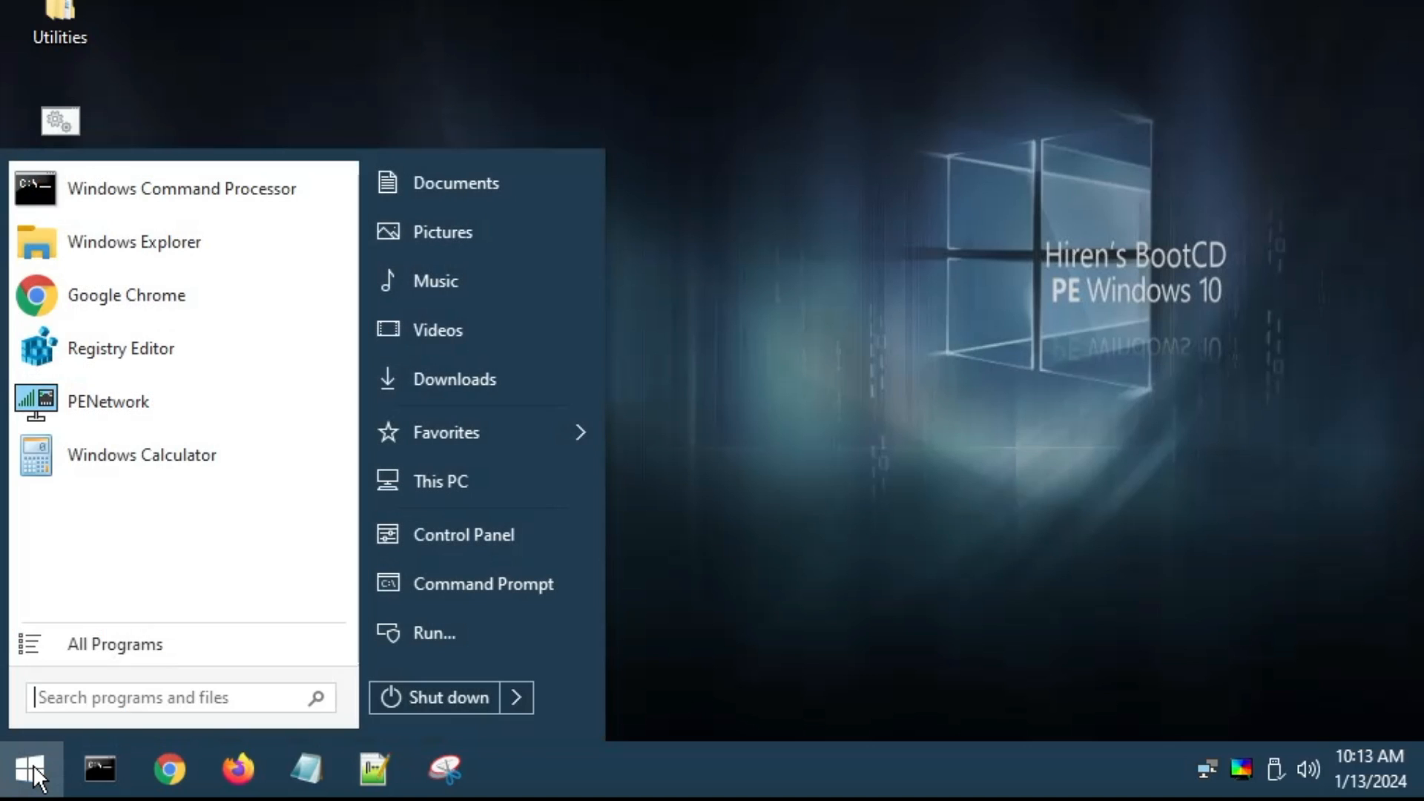
{"action": "left_click", "coordinate": [123, 645]}
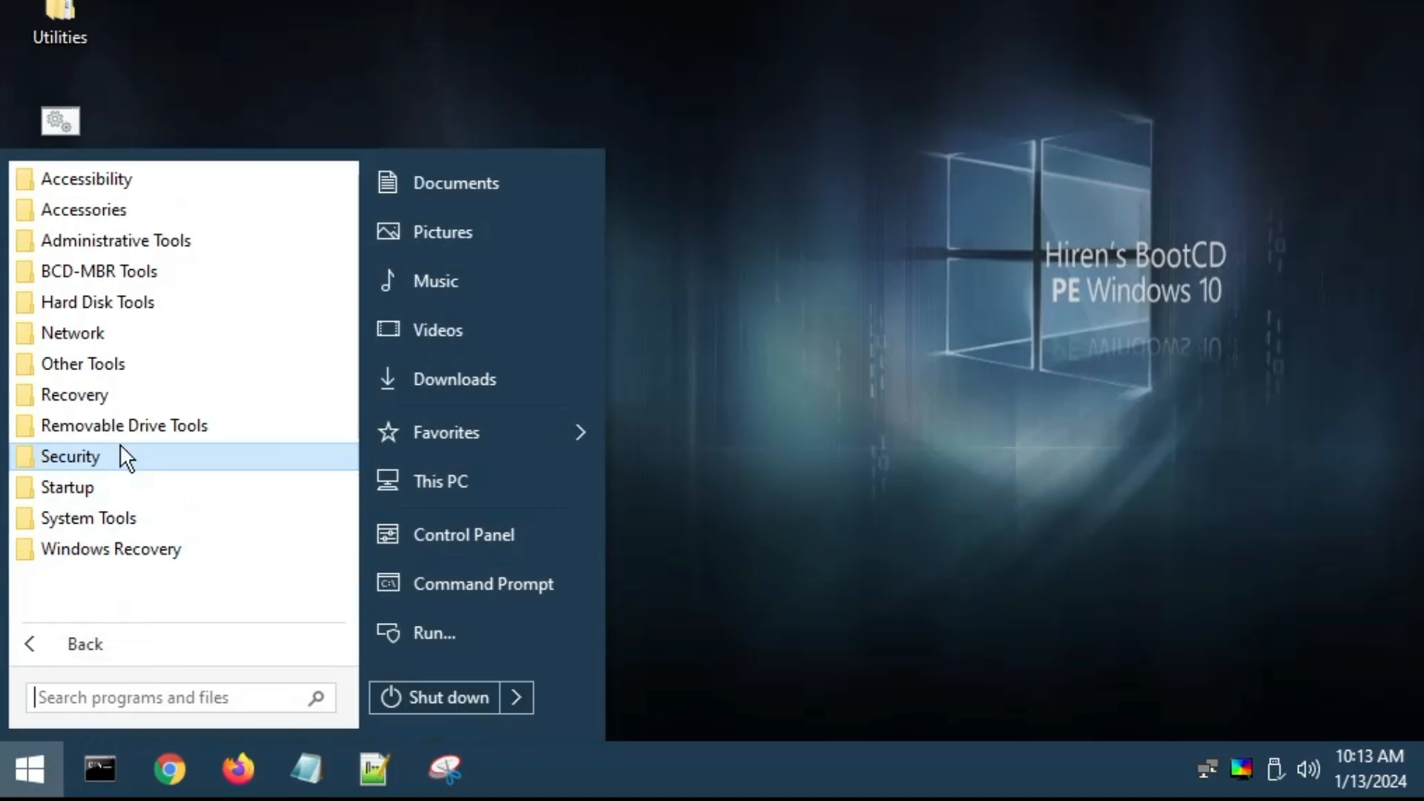
{"action": "left_click", "coordinate": [122, 303]}
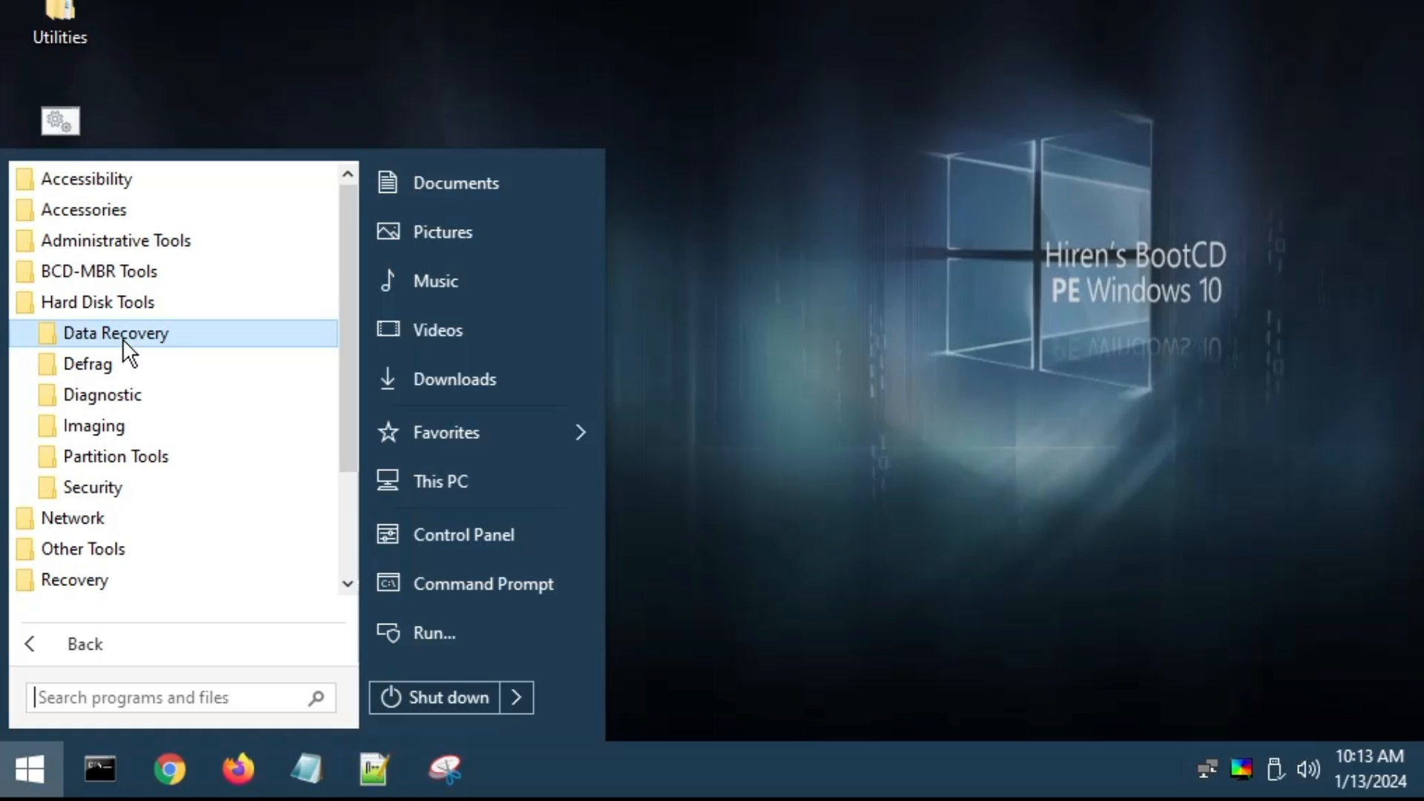
{"action": "left_click", "coordinate": [123, 335]}
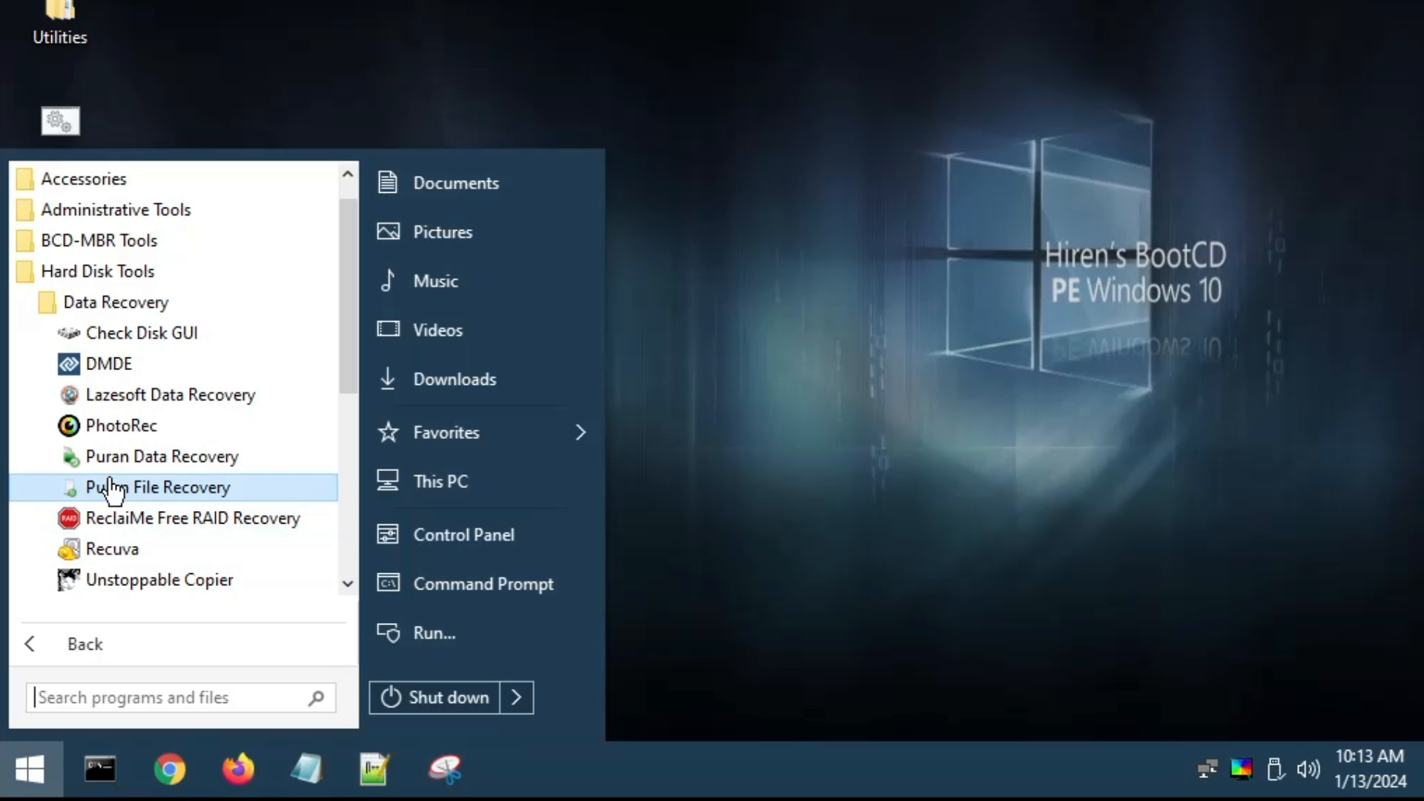
{"action": "left_click", "coordinate": [137, 548]}
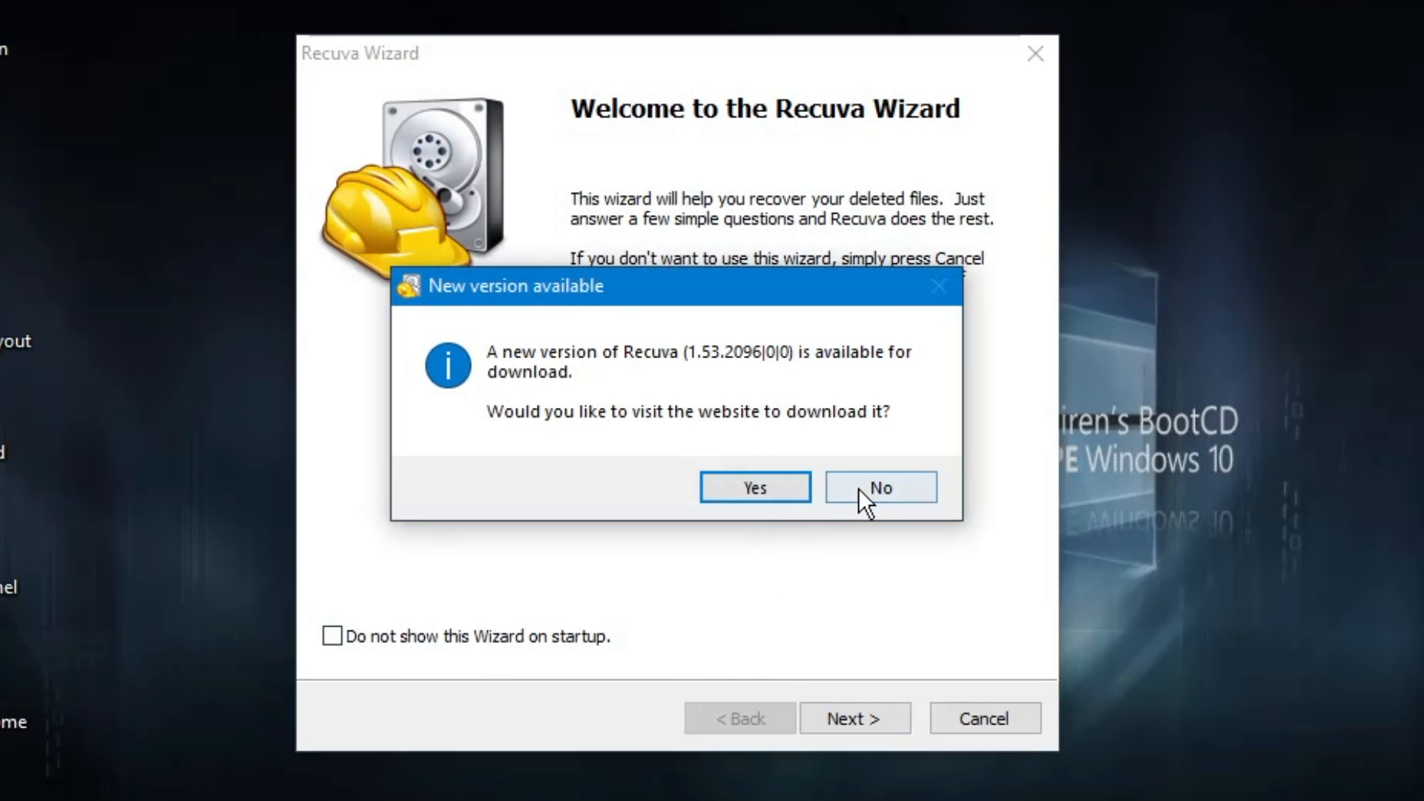
{"action": "left_click", "coordinate": [867, 489]}
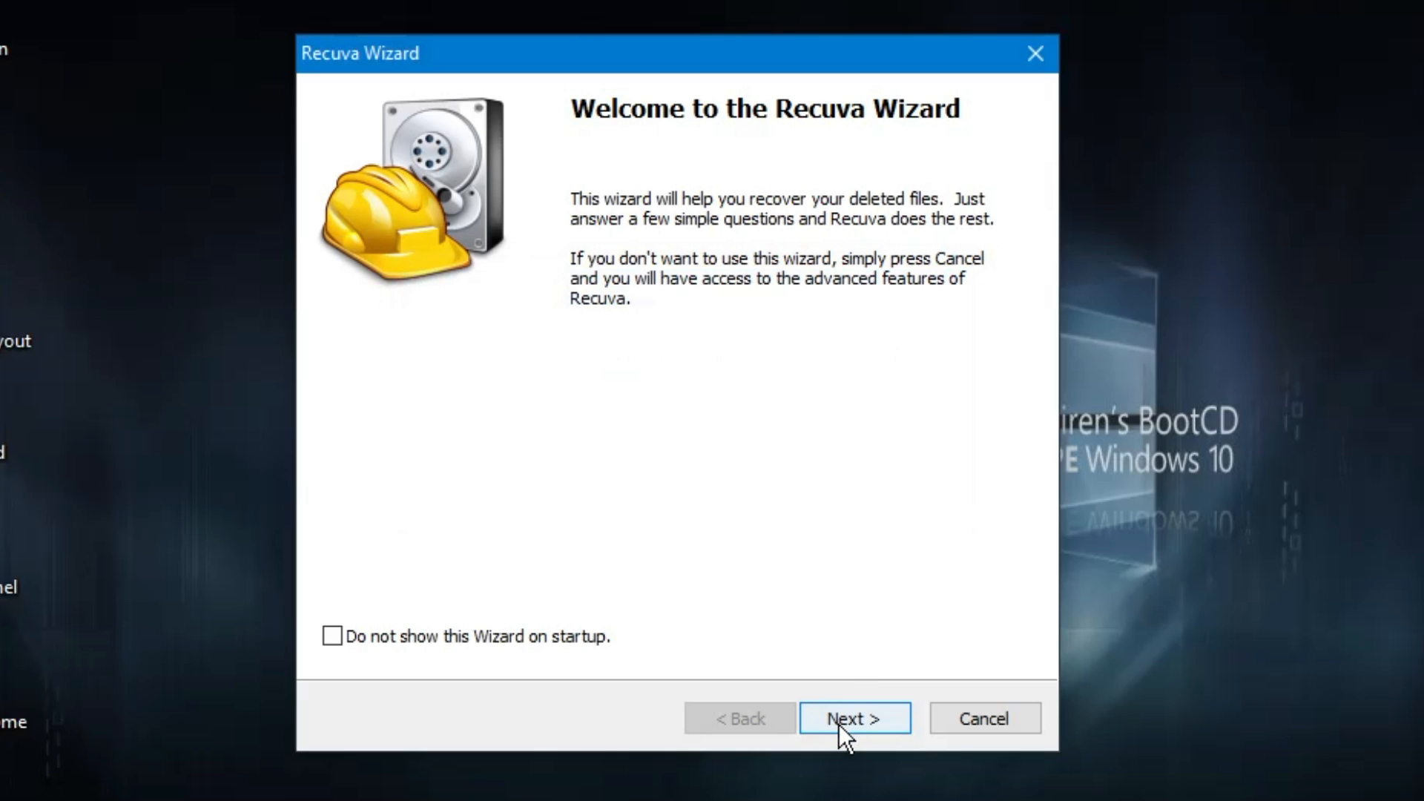
Run the Recuva Wizard to scan for All Files with the file location set to In the Recycle Bin.
{"action": "left_click", "coordinate": [839, 723]}
{"action": "left_click_drag", "start_coordinate": [576, 46], "coordinate": [595, 32]}
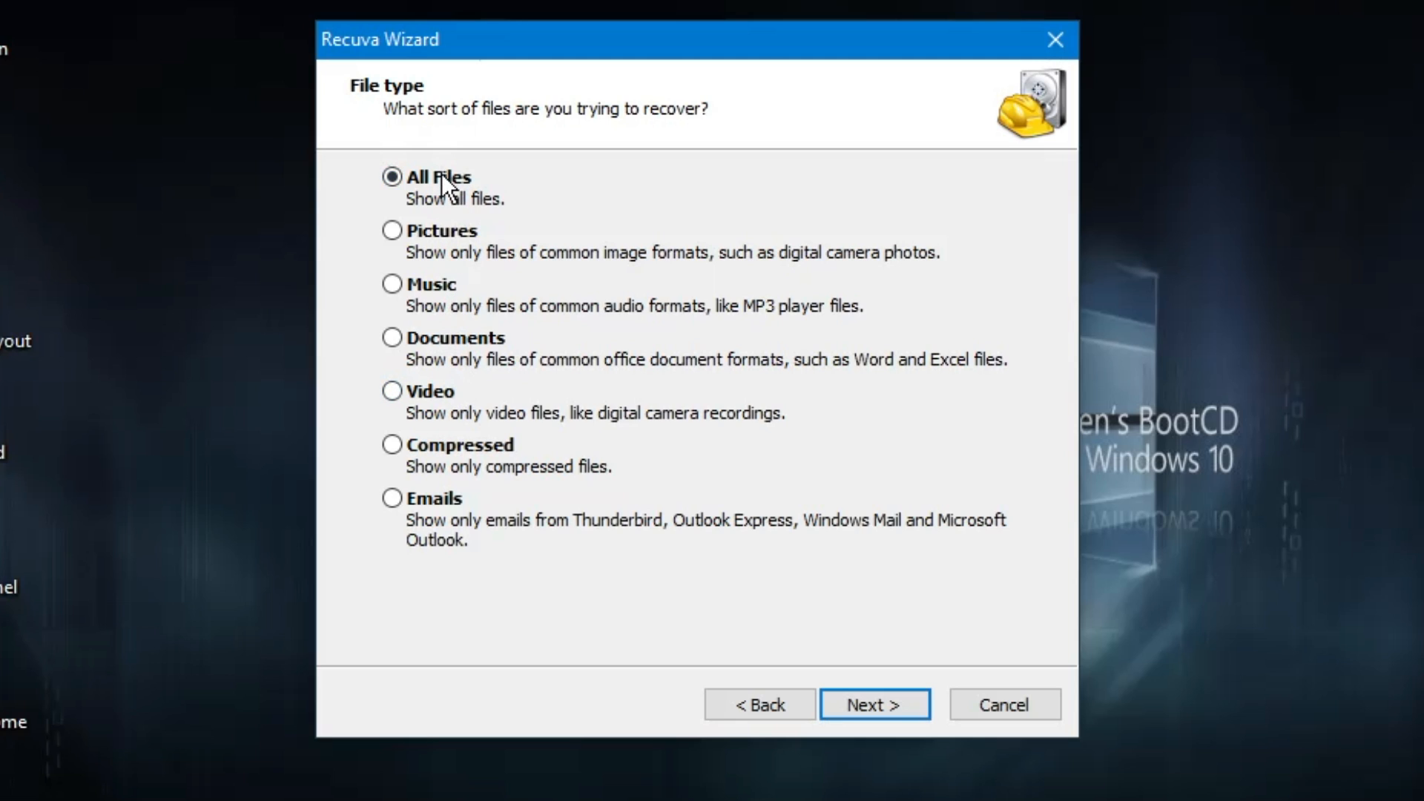
{"action": "left_click", "coordinate": [847, 701]}
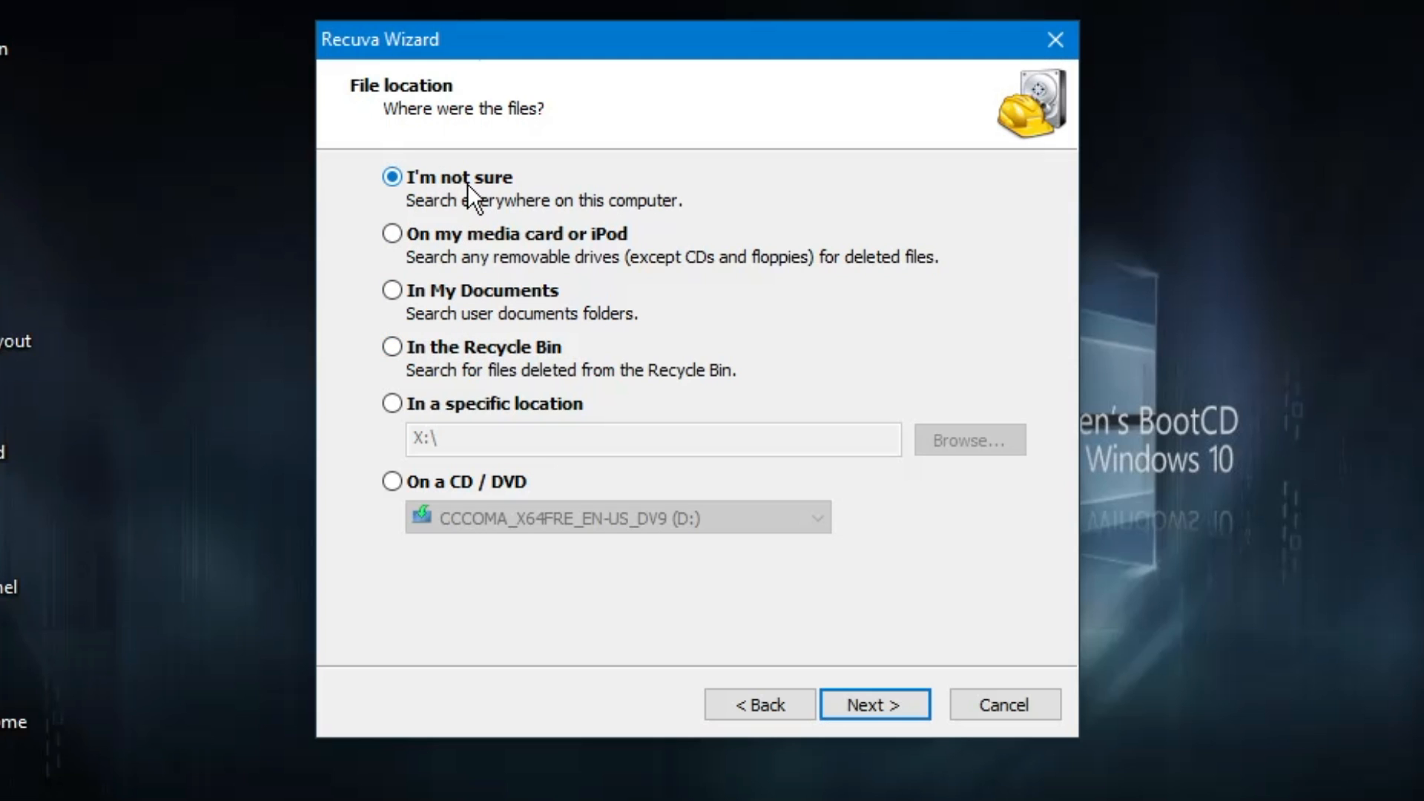
{"action": "left_click", "coordinate": [392, 349]}
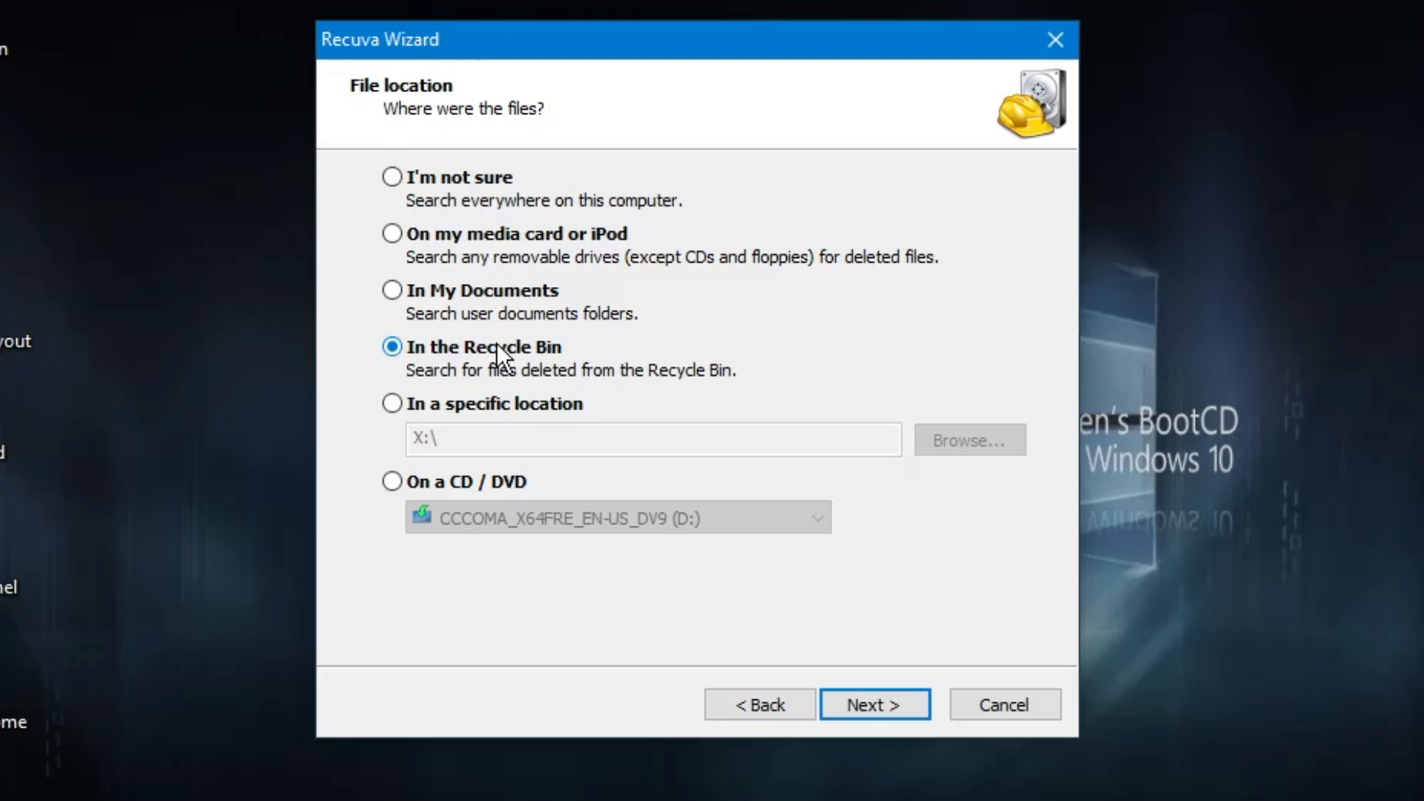
{"action": "left_click", "coordinate": [860, 704]}
{"action": "left_click", "coordinate": [858, 710]}
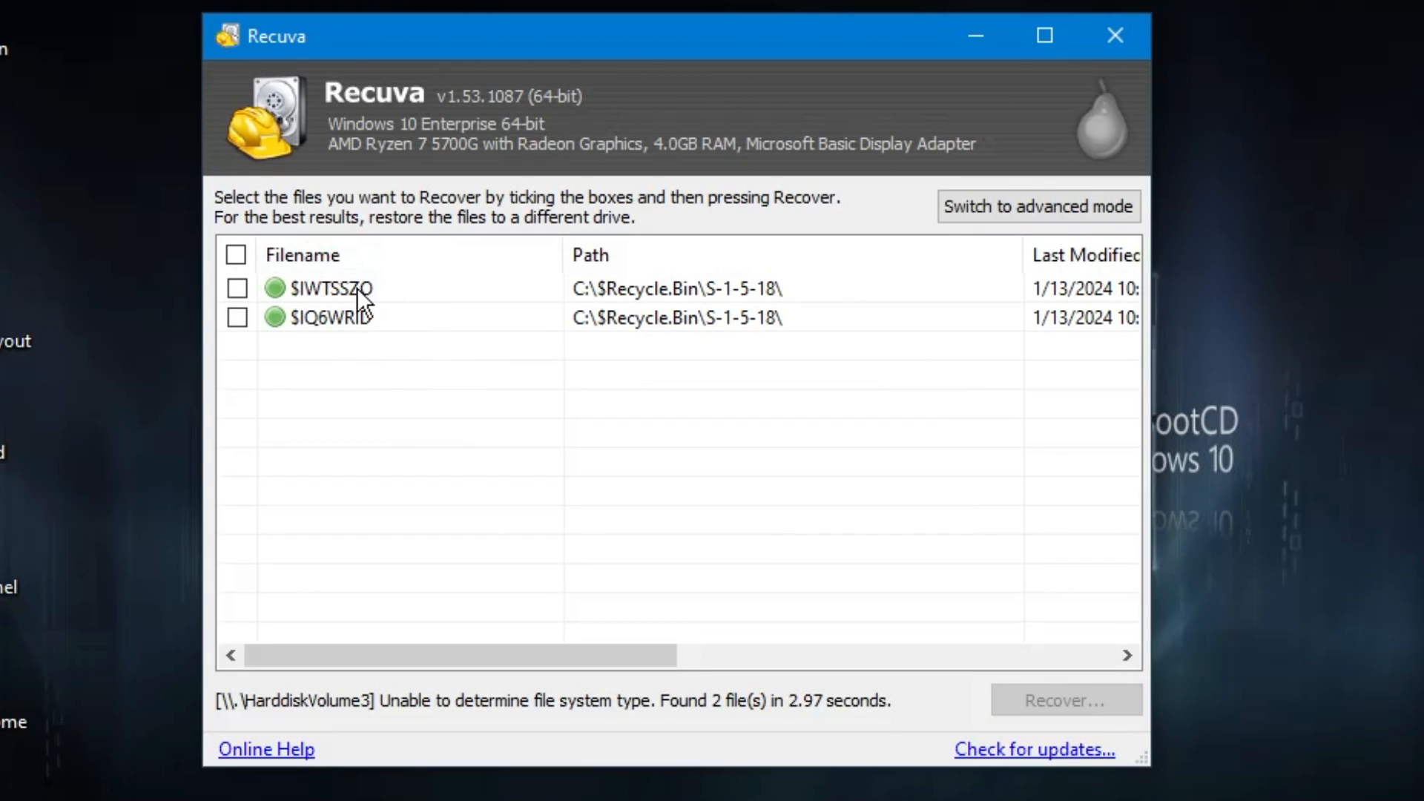
Mark the deleted files $IWTSSZO and $IQ6WRID for recovery and close Recuva without recovering them.
{"action": "left_click", "coordinate": [357, 288]}
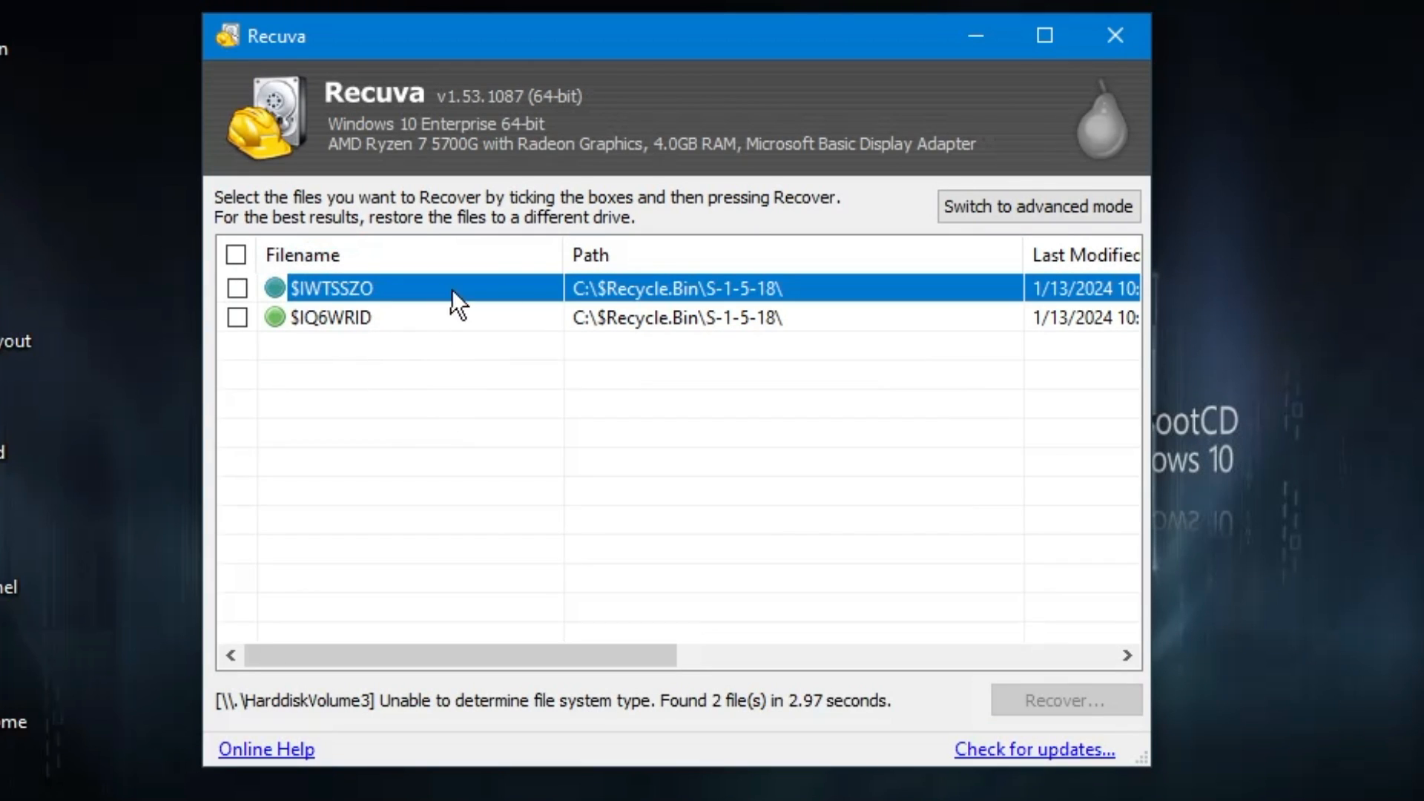
{"action": "left_click", "coordinate": [677, 310]}
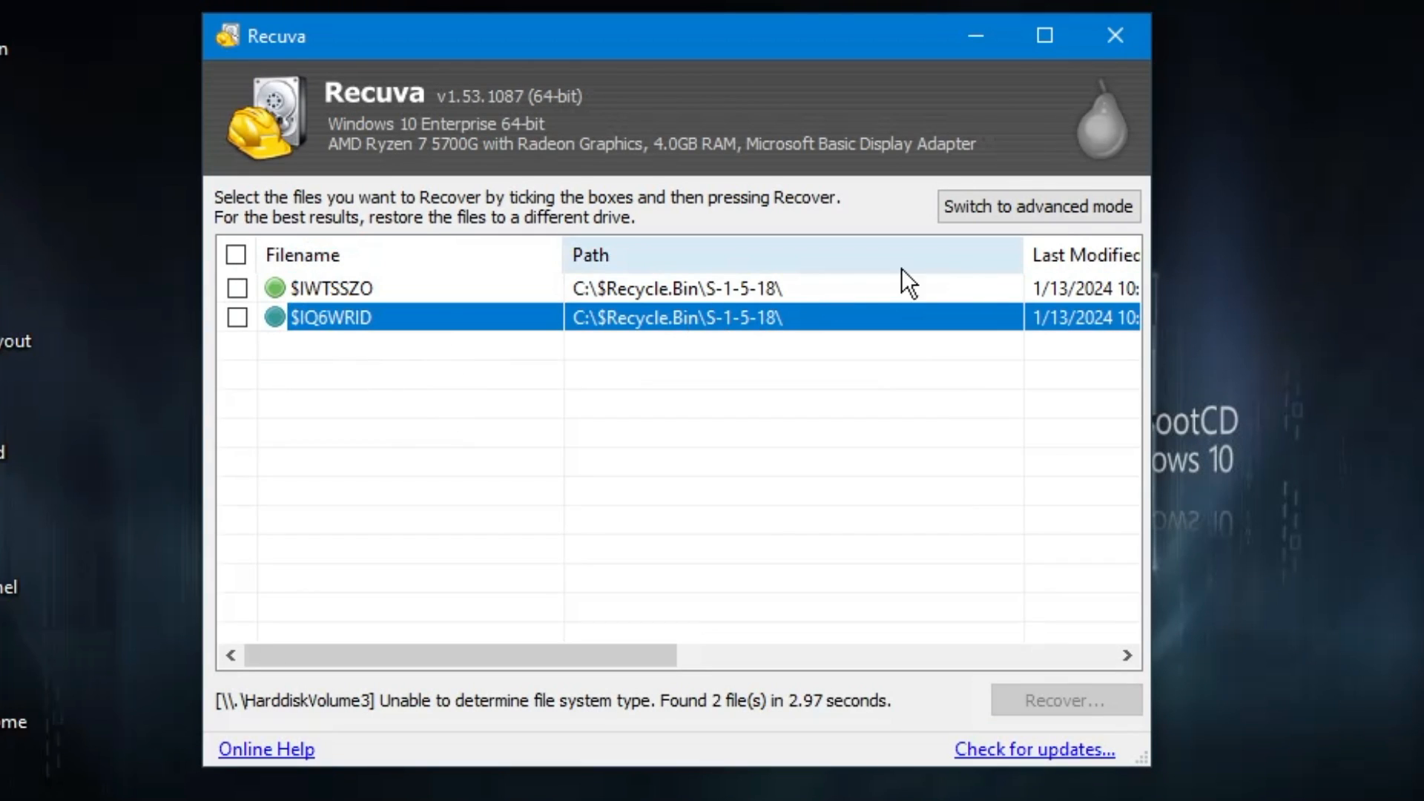
{"action": "left_click", "coordinate": [494, 297]}
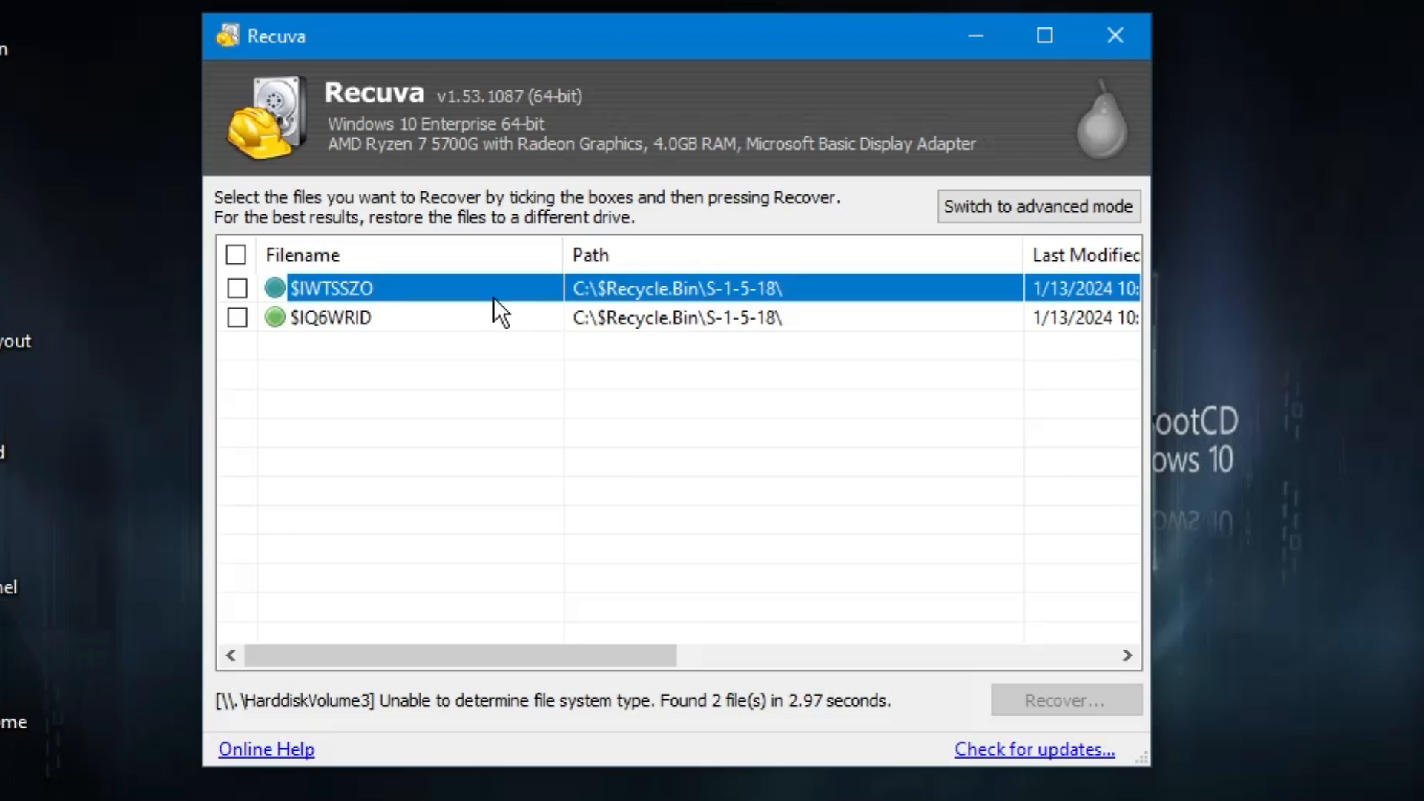
{"action": "left_click", "coordinate": [236, 288]}
{"action": "left_click", "coordinate": [237, 318]}
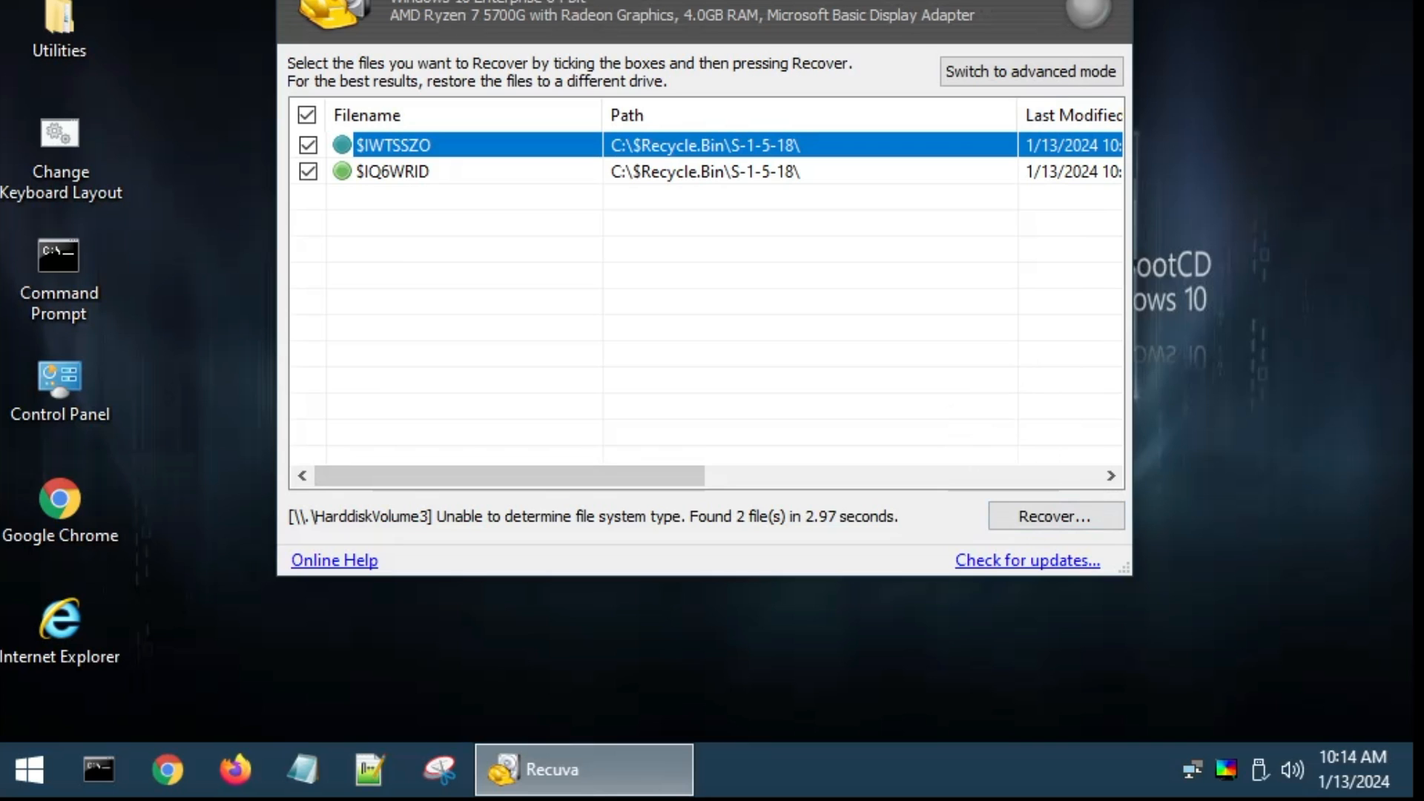
{"action": "left_click", "coordinate": [1115, 36]}
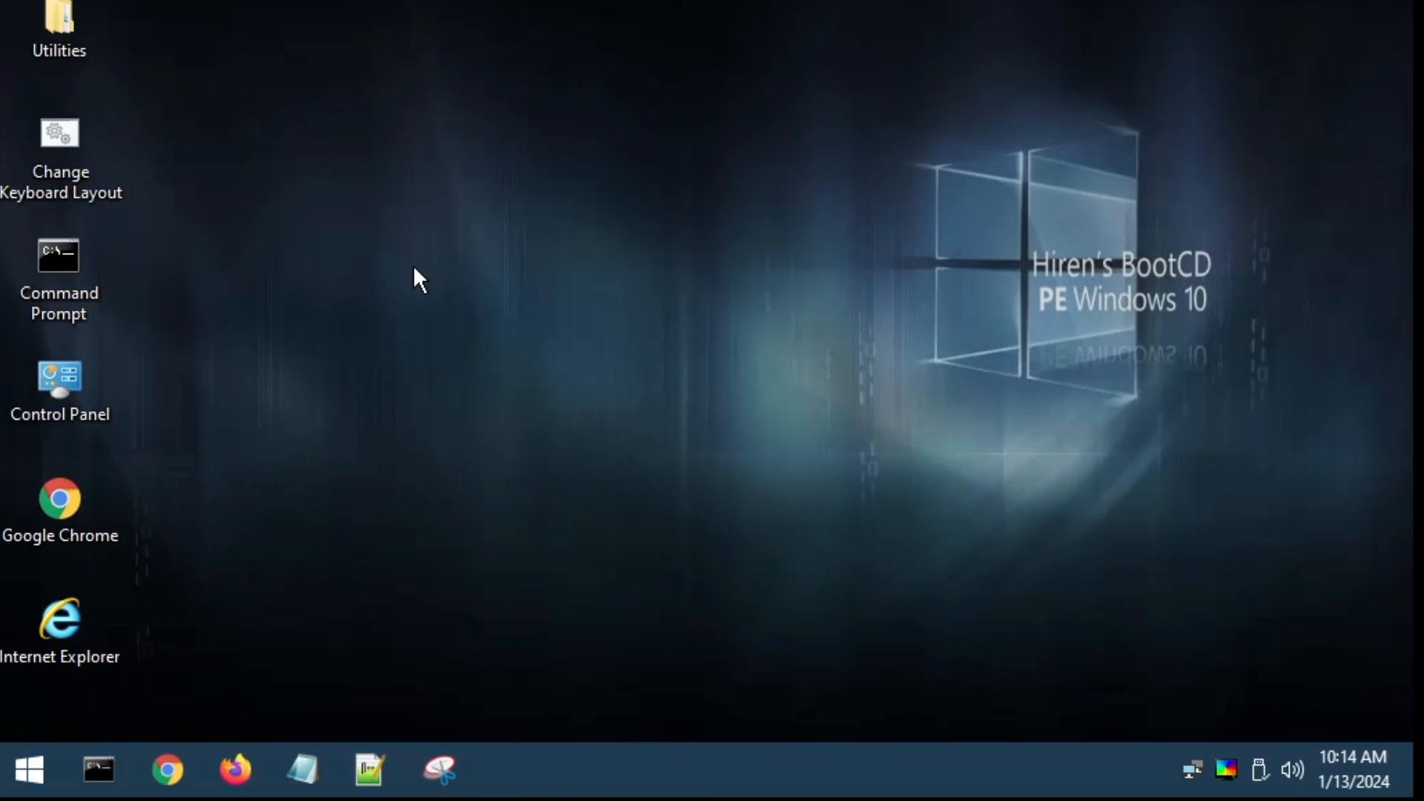